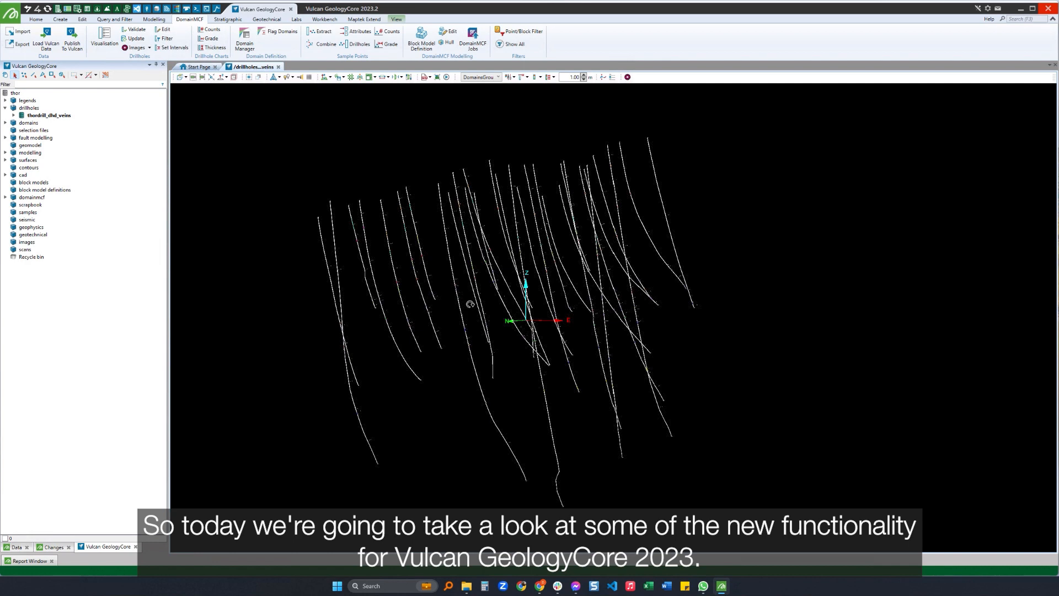
Review the TQ1 to TQ11 domains defined for DomainsGroup in the Domain Manager.
drag(470, 304, 439, 312)
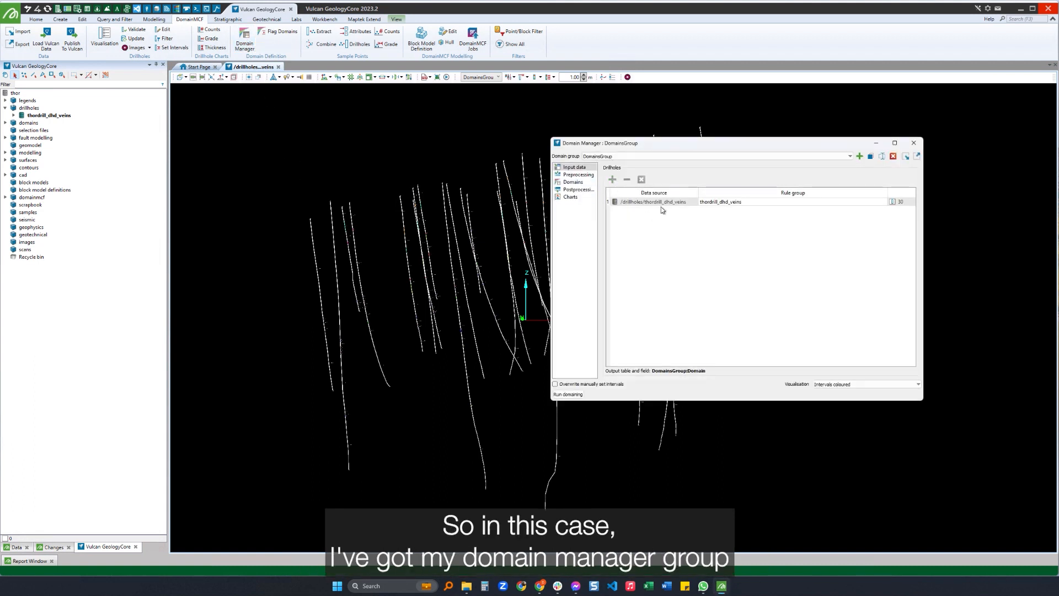
click(573, 181)
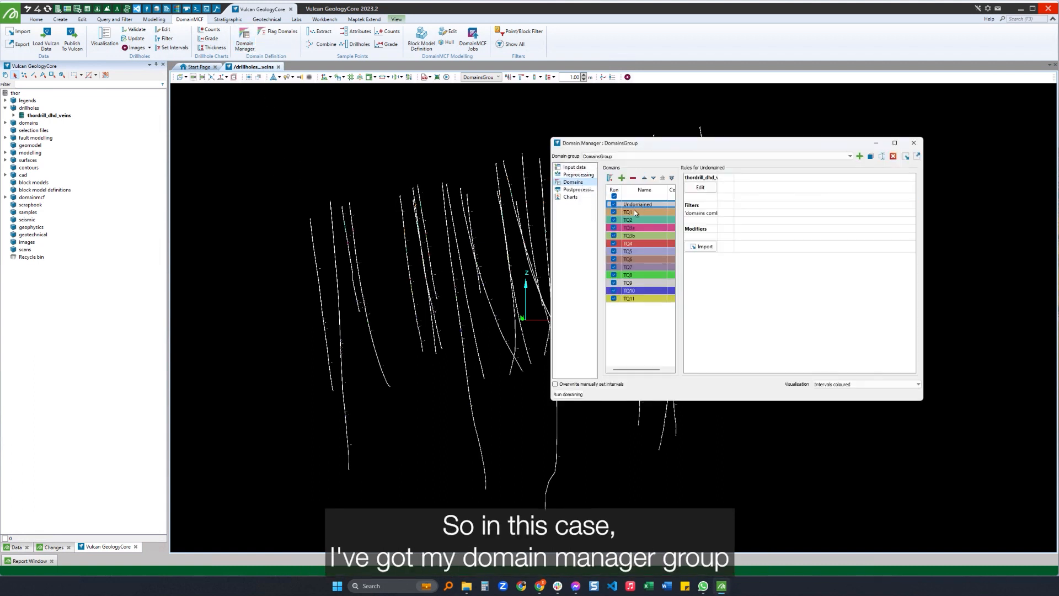
click(641, 299)
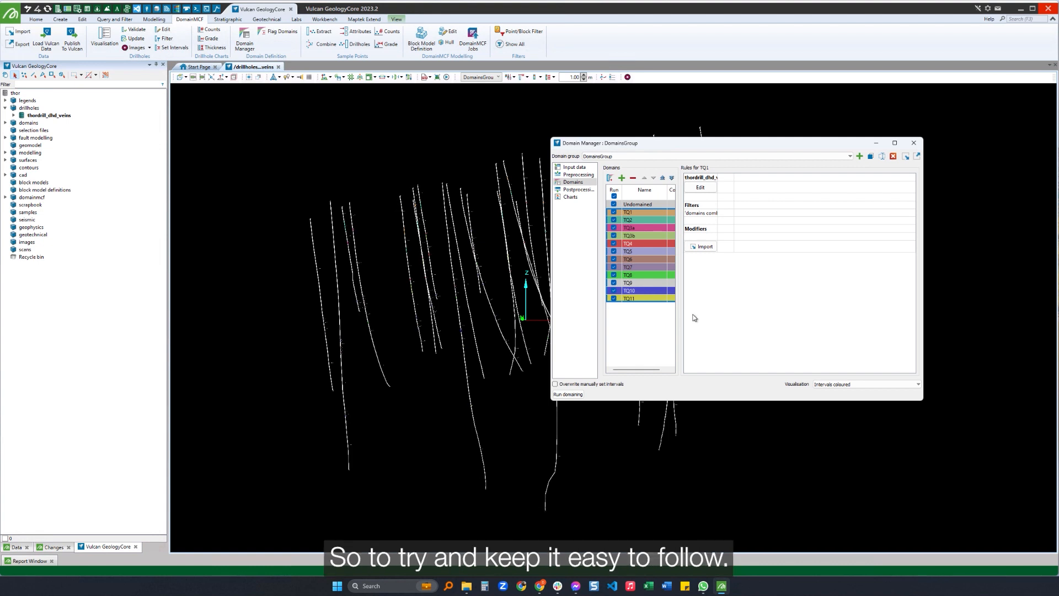
click(638, 251)
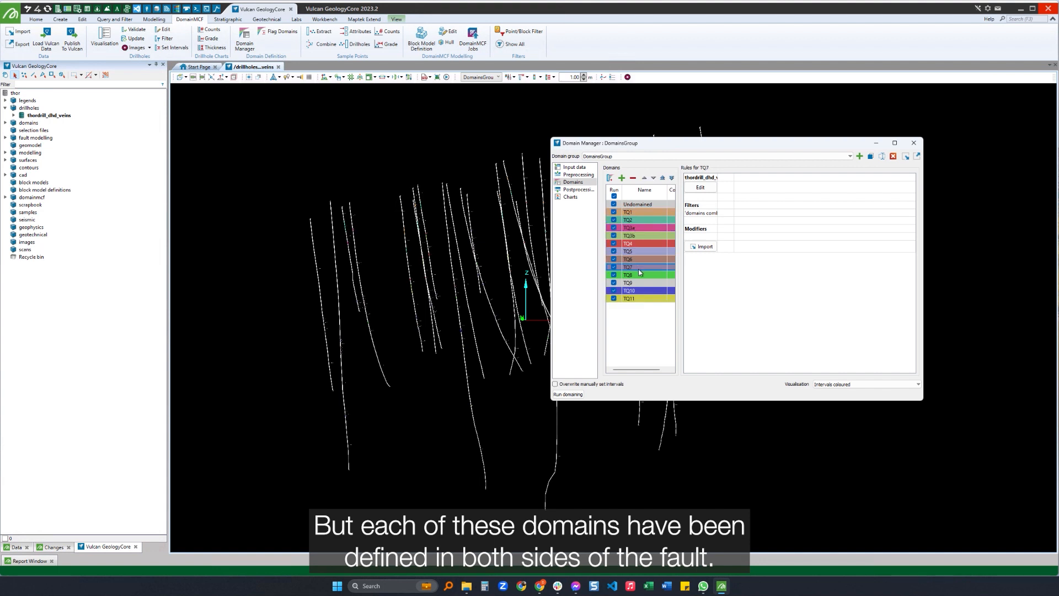
click(914, 143)
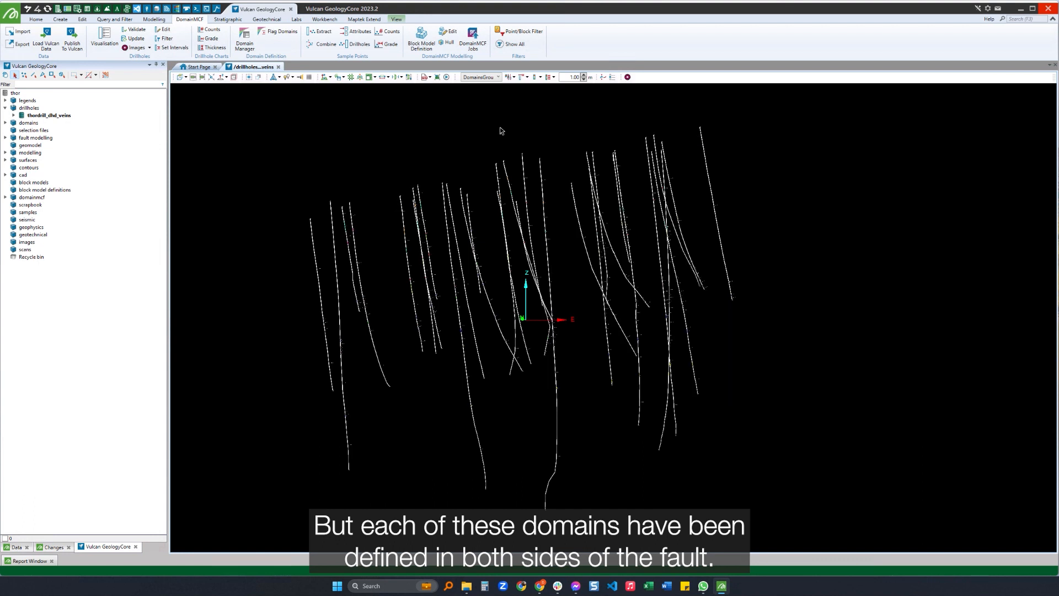
Open the Fault Manager on FaultGroup and check the bounding solid in its global controls.
click(5, 176)
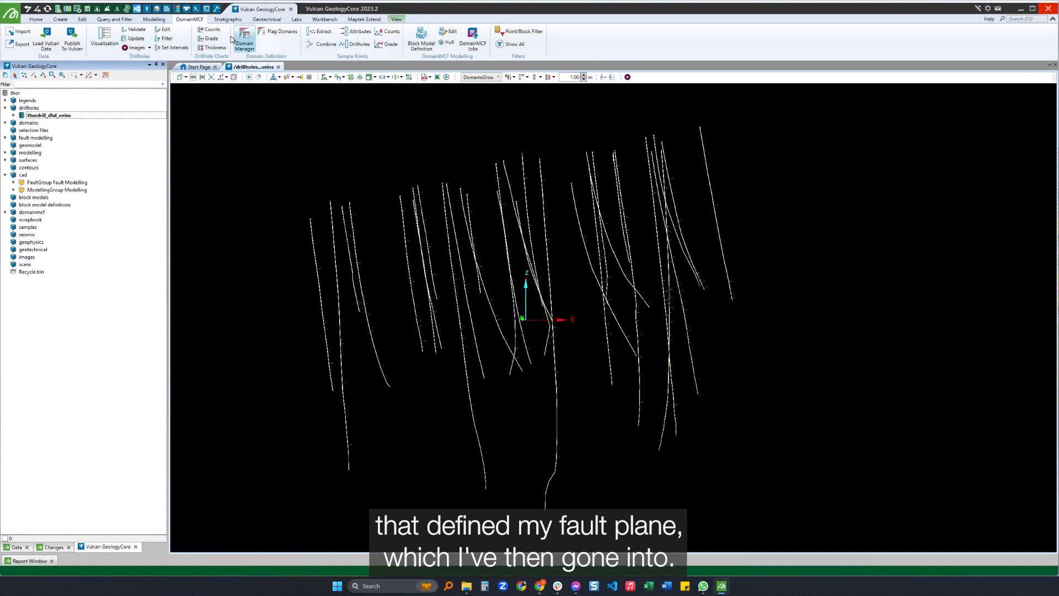
click(144, 19)
click(338, 39)
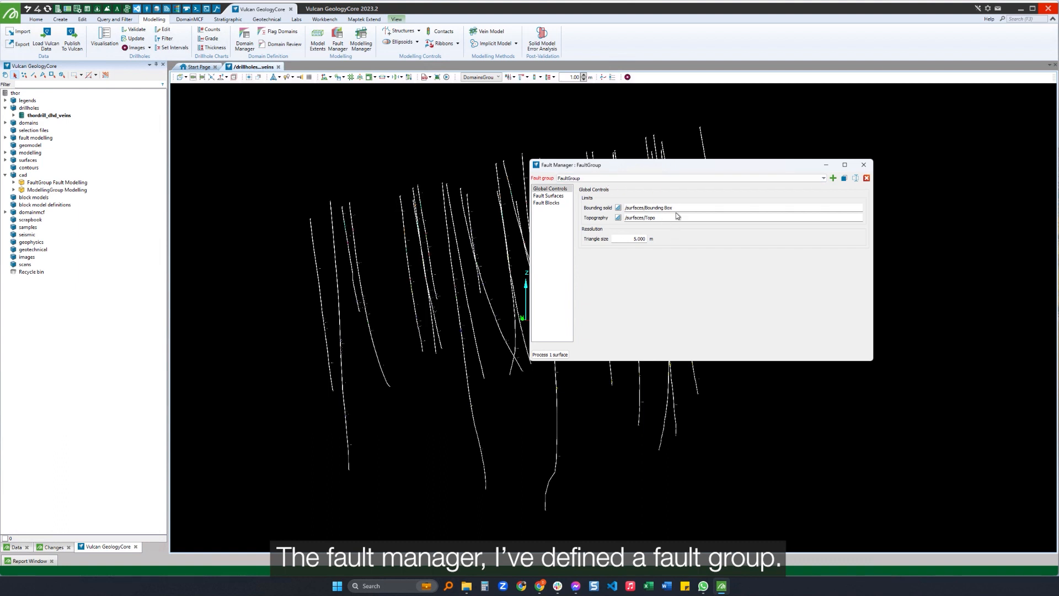
click(655, 208)
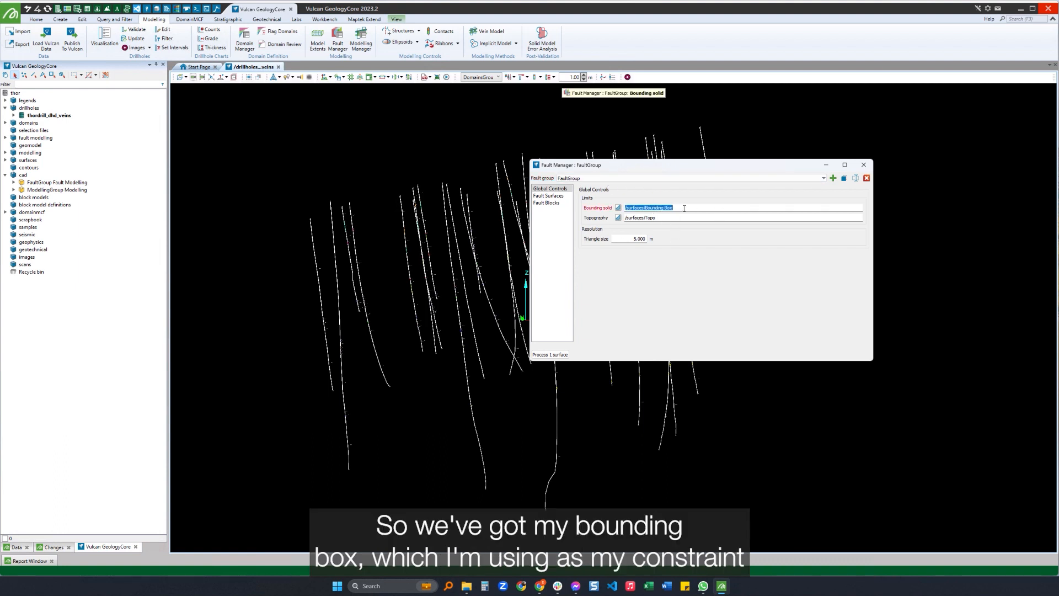
Display the Bounding Box surface around the drillholes, inspect it in 3D and remove it from the view.
click(6, 160)
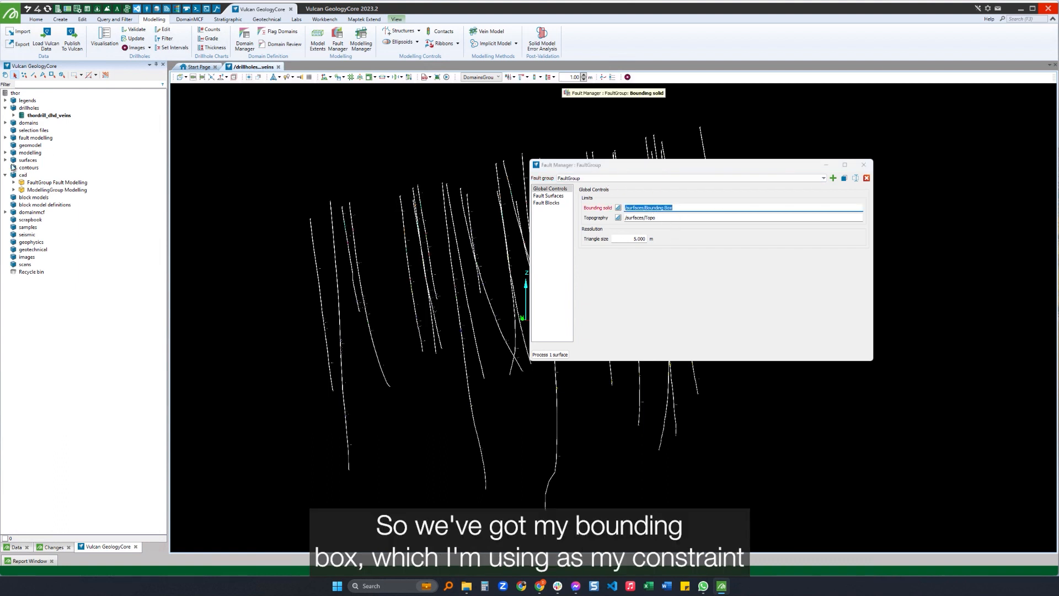
drag(33, 167, 316, 241)
scroll(316, 241, down, 5)
right_drag(317, 243, 351, 318)
double_click(35, 169)
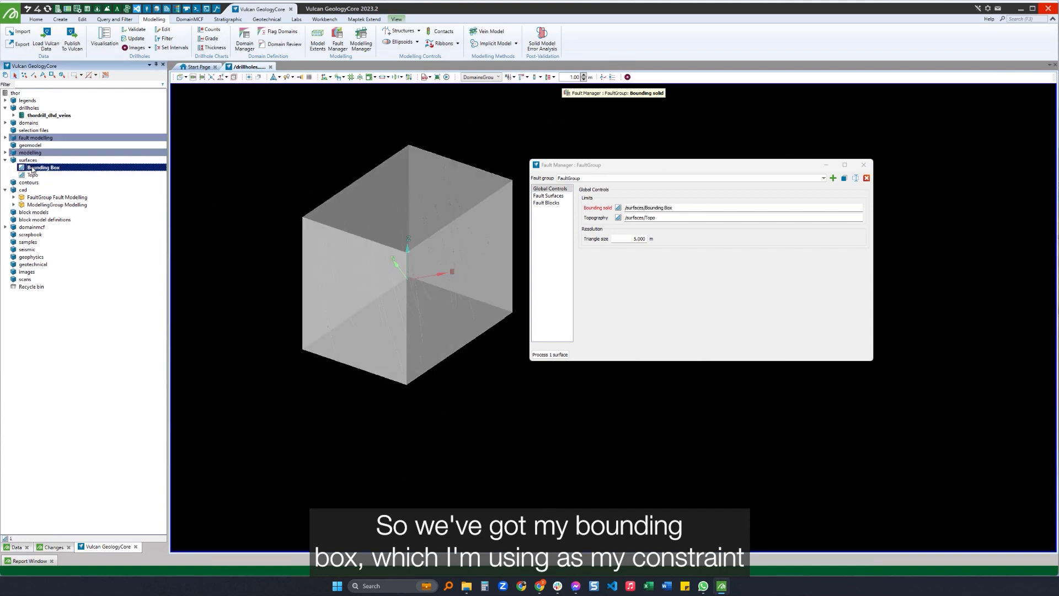
Display the Topo surface together with the Bounding Box to compare their extents, and remove both from the view.
double_click(32, 176)
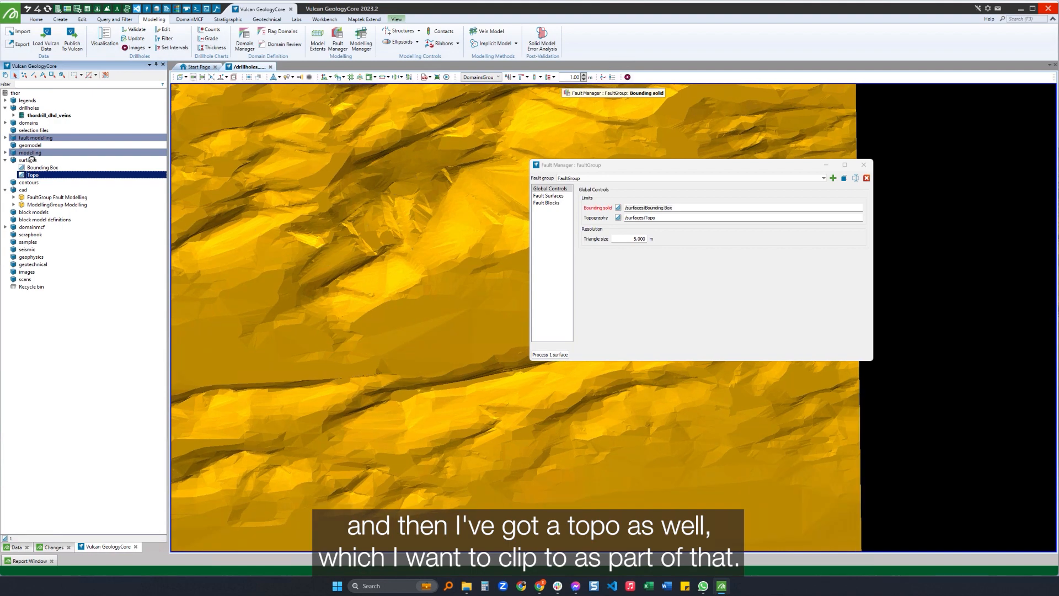
drag(34, 167, 330, 273)
mouse_move(330, 274)
right_down()
mouse_move(326, 242)
mouse_move(326, 257)
right_up()
double_click(44, 167)
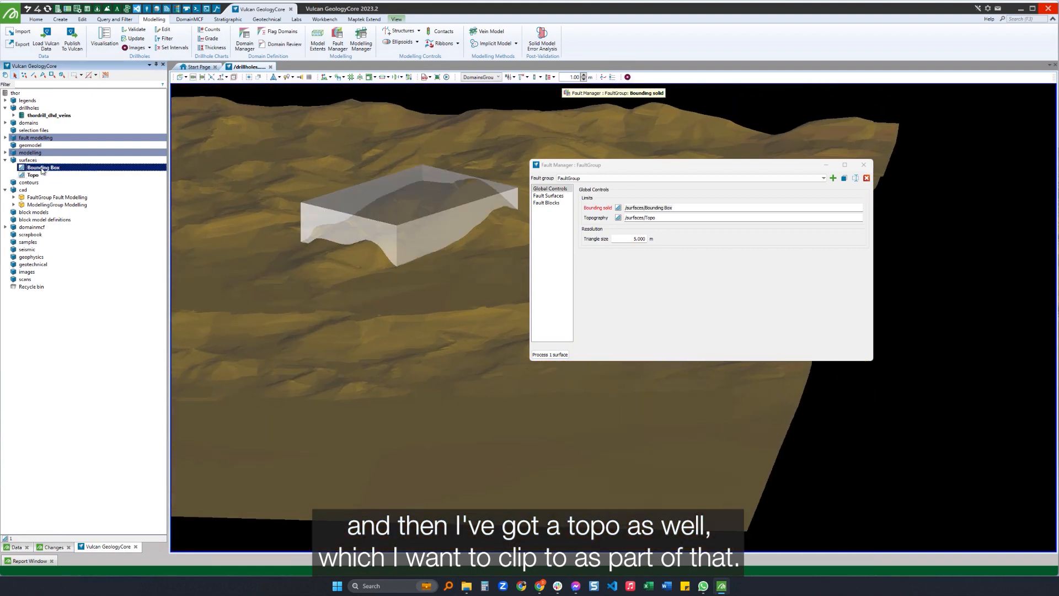
double_click(33, 175)
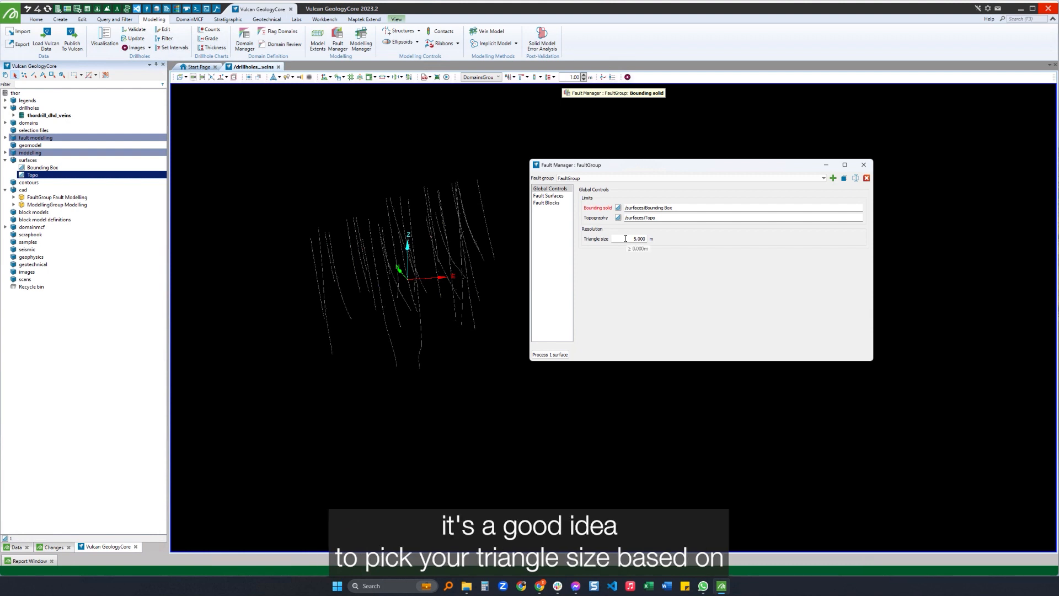
Examine the main fault in the fault surface chronology and the form for adding a new fault surface.
click(548, 196)
click(613, 226)
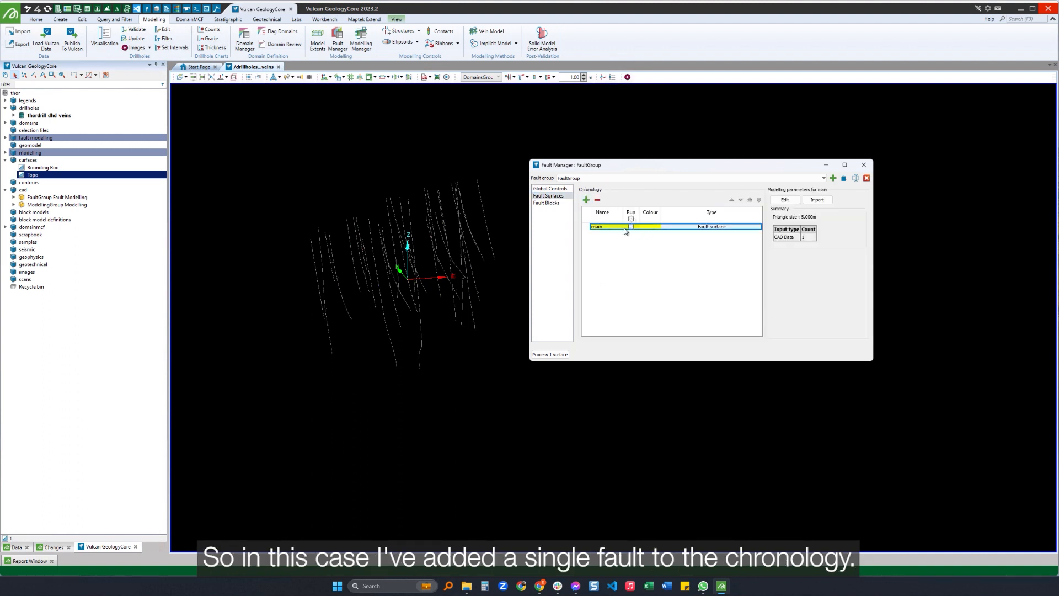
click(586, 200)
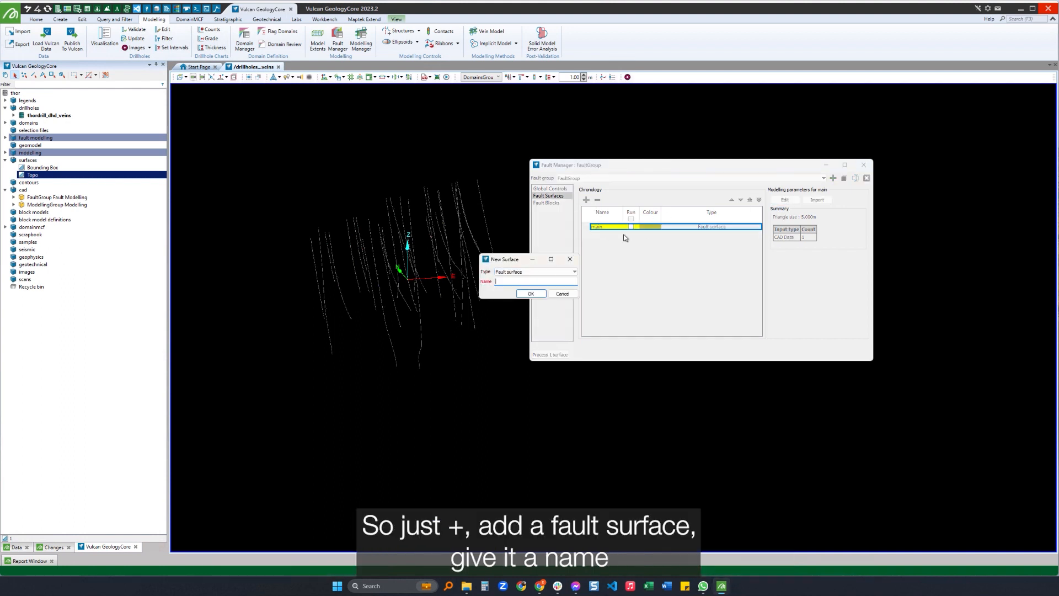
click(562, 294)
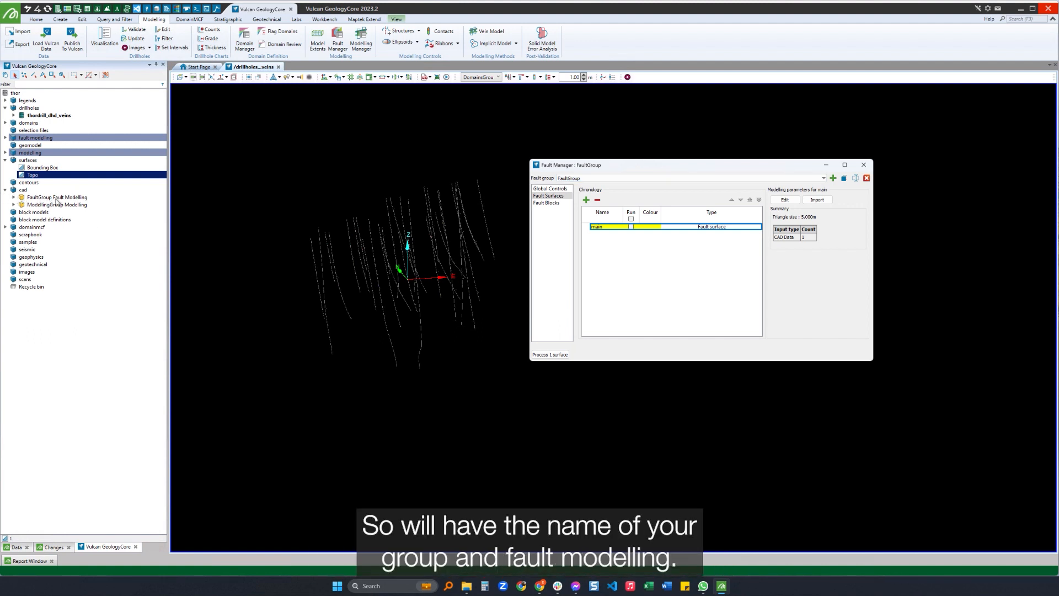
Load the CAD points of the main fault from FaultGroup Fault Modelling into the view and enlarge their display.
click(14, 197)
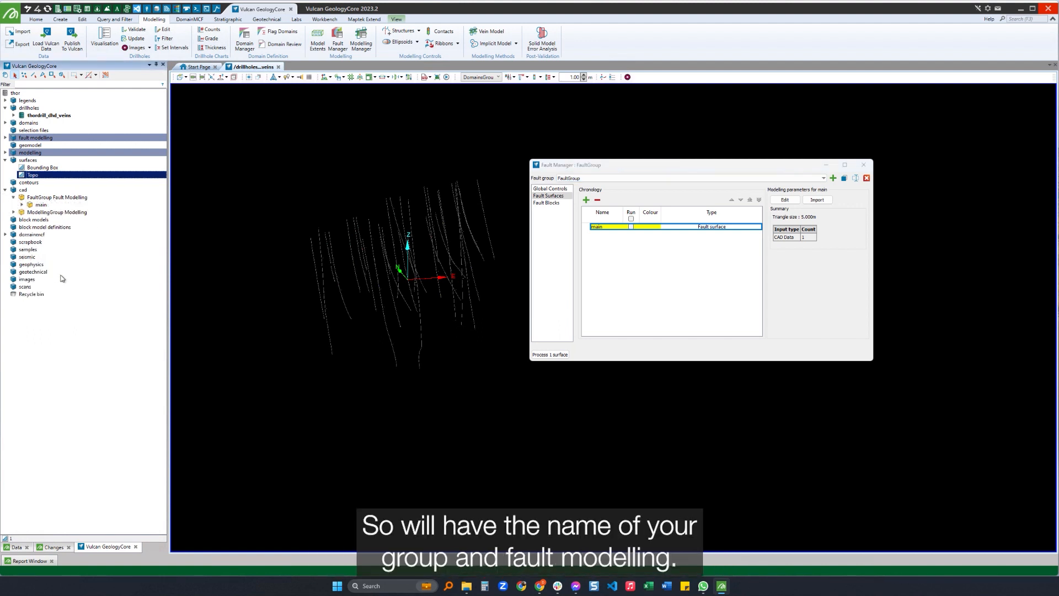
click(22, 204)
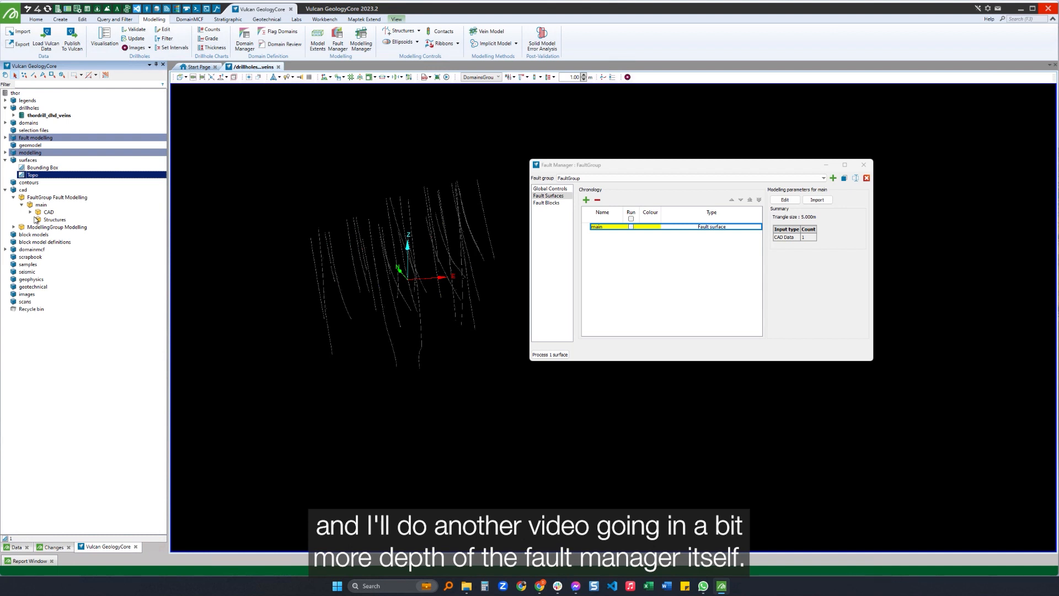
click(31, 211)
drag(56, 220, 279, 243)
click(469, 175)
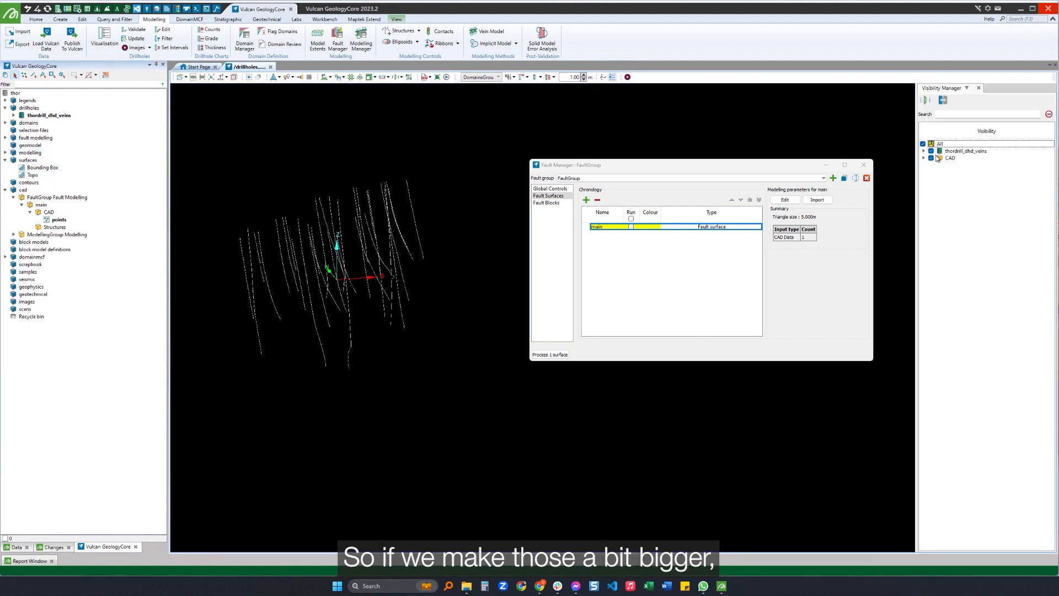
click(438, 209)
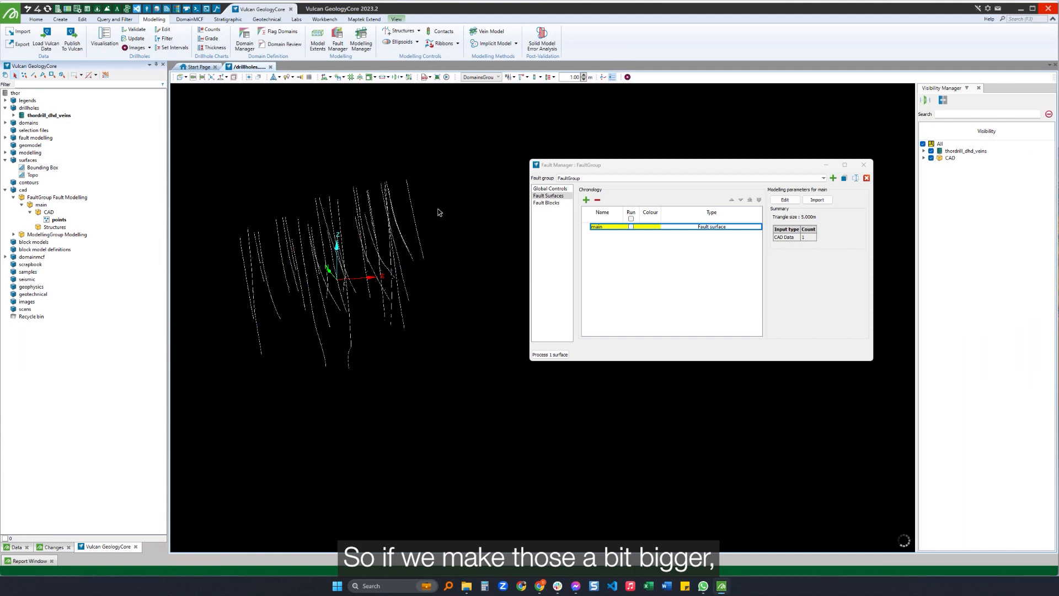
right_drag(284, 295, 311, 363)
Mark the main fault surface to run and check its inclusion in the fault blocks.
click(631, 227)
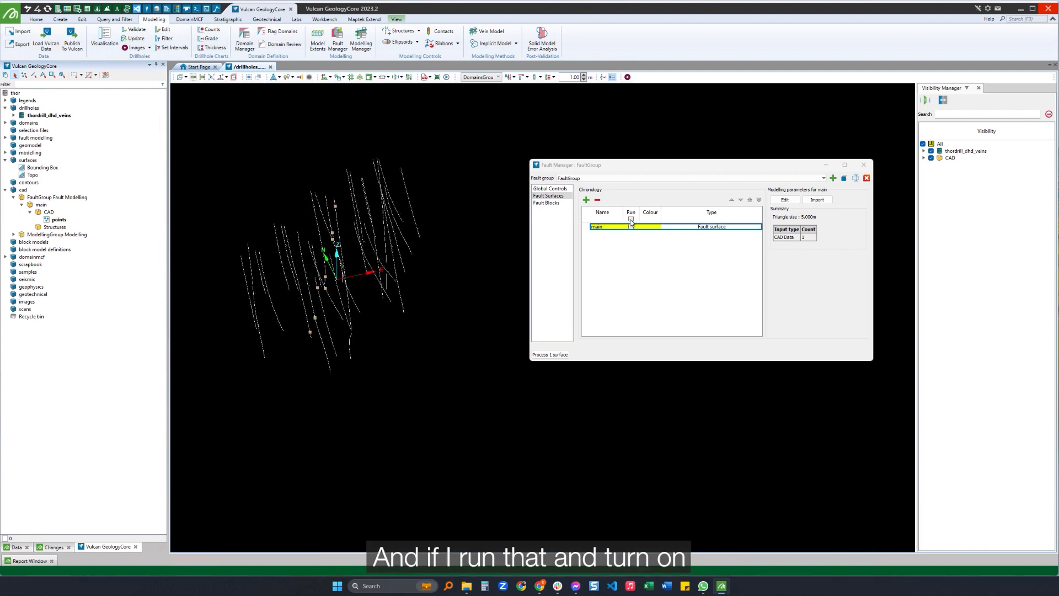
click(548, 204)
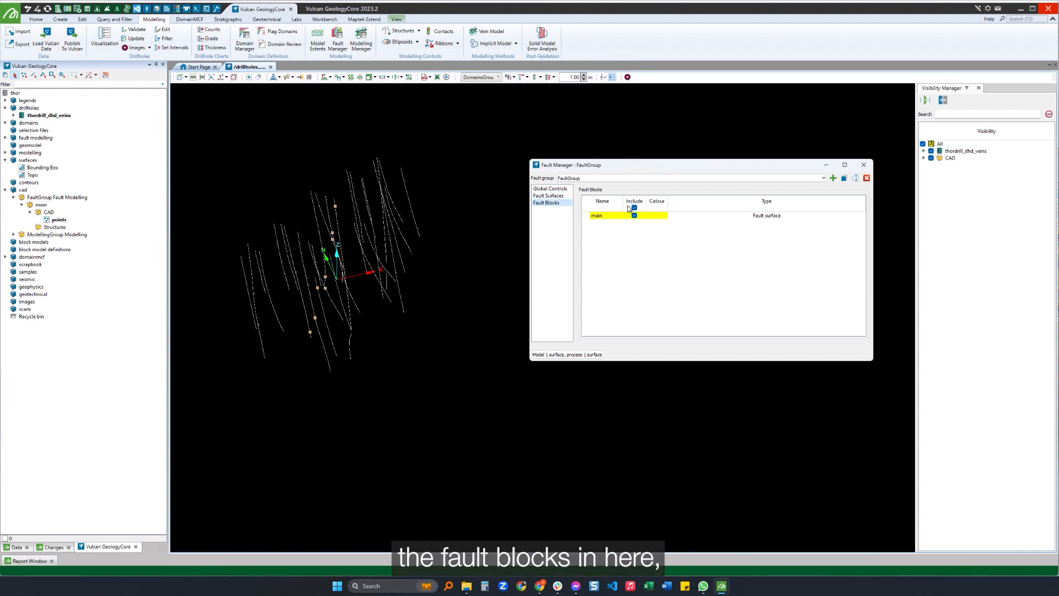
click(549, 196)
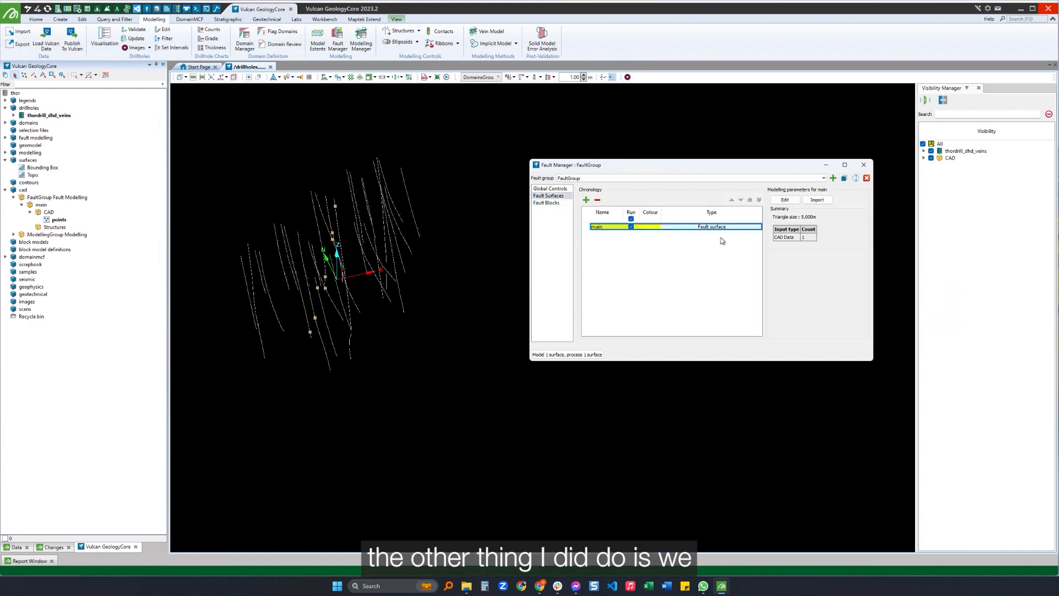
Review the CAD data, structural data and control data specifications of the main fault surface.
click(784, 200)
drag(301, 179, 562, 197)
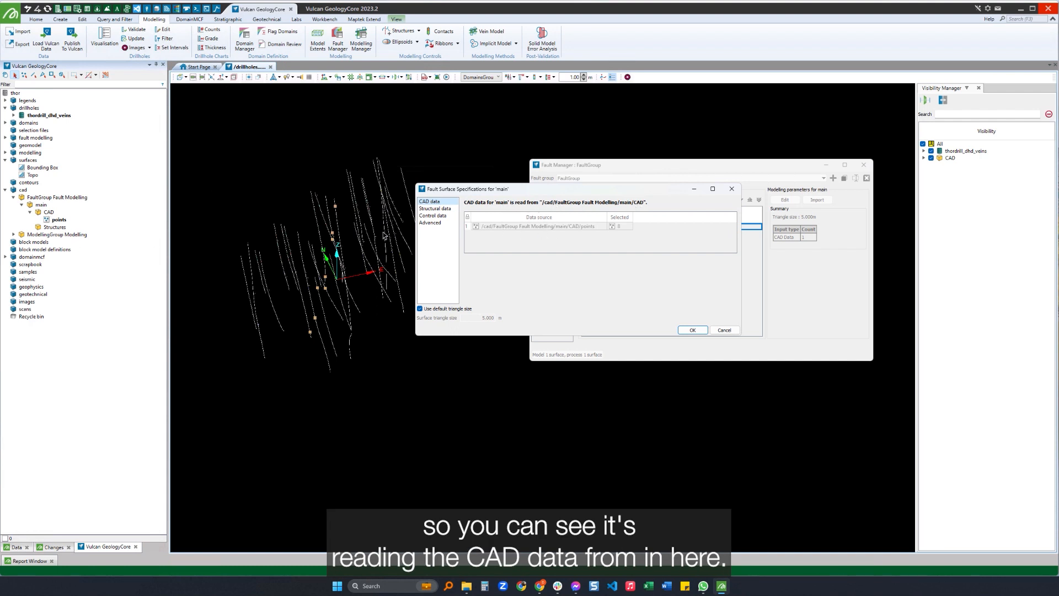
click(442, 208)
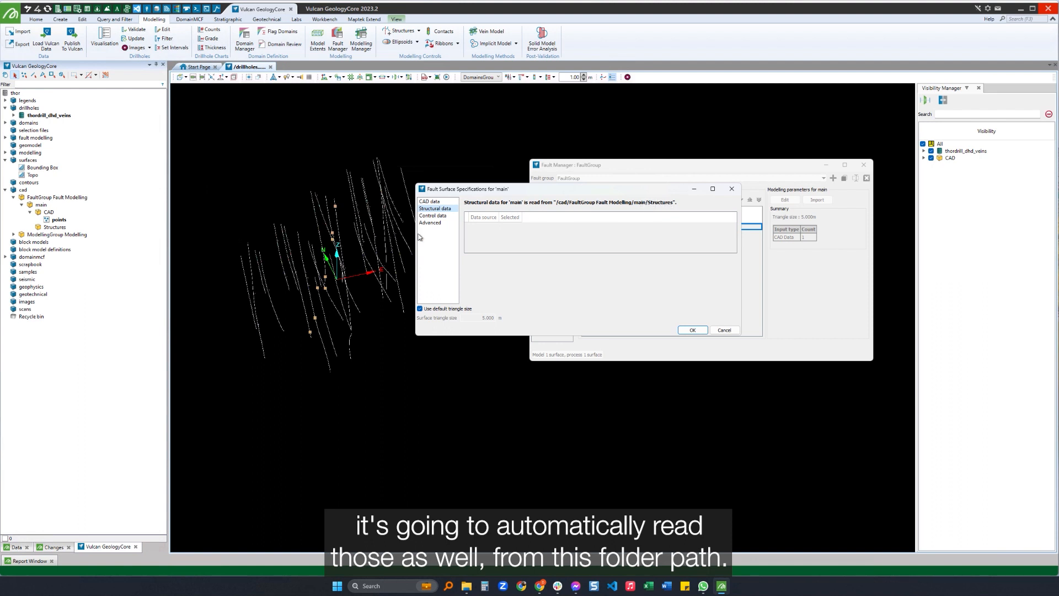
click(433, 216)
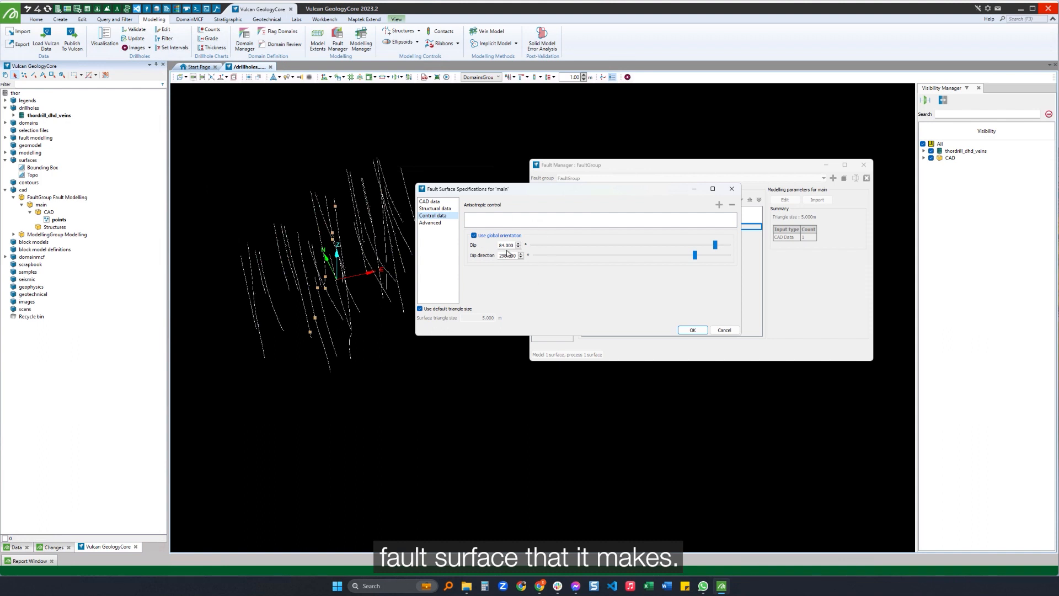
click(436, 209)
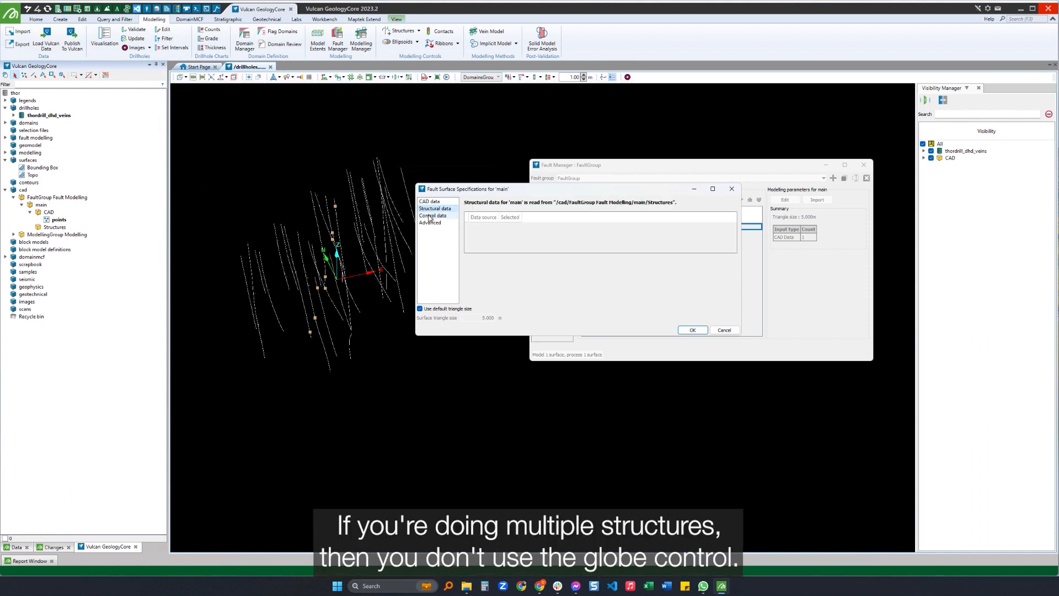
click(430, 215)
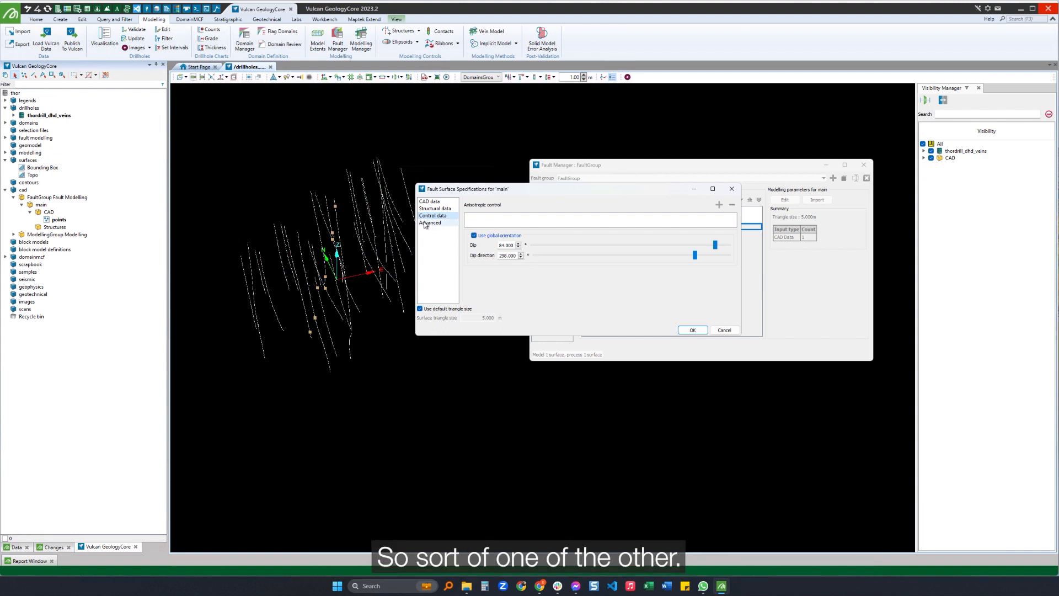
Run the modelling of the main fault surface, expand the FaultGroup results under fault modelling and close the Fault Manager.
click(569, 356)
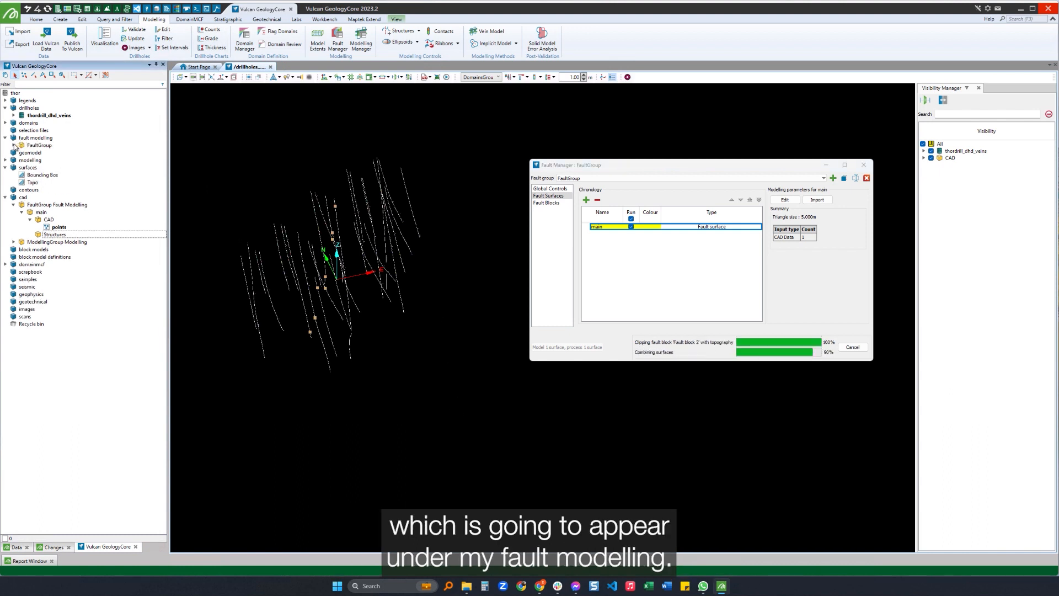
click(14, 145)
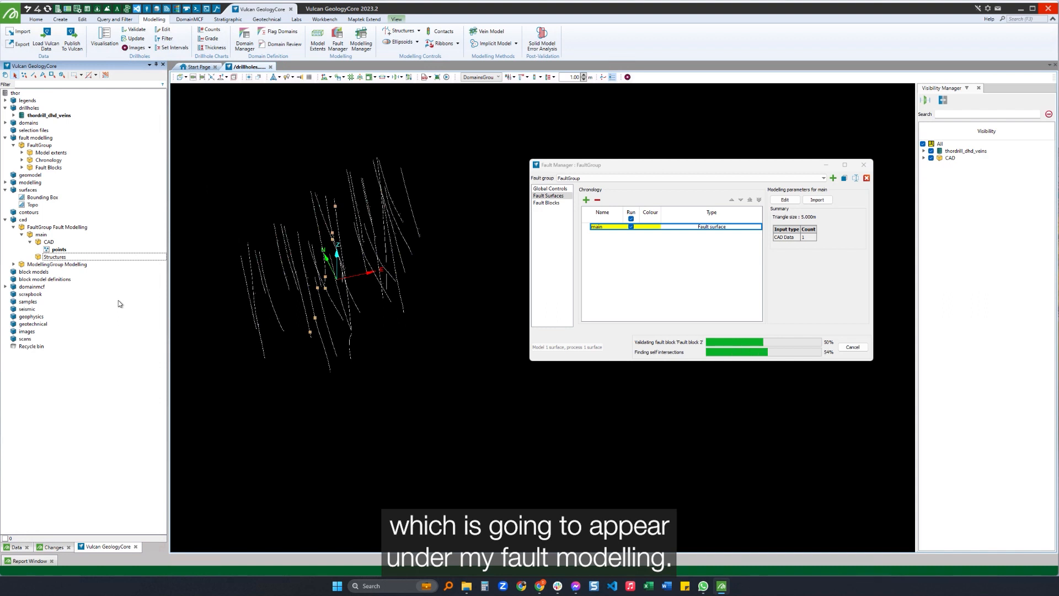
click(863, 164)
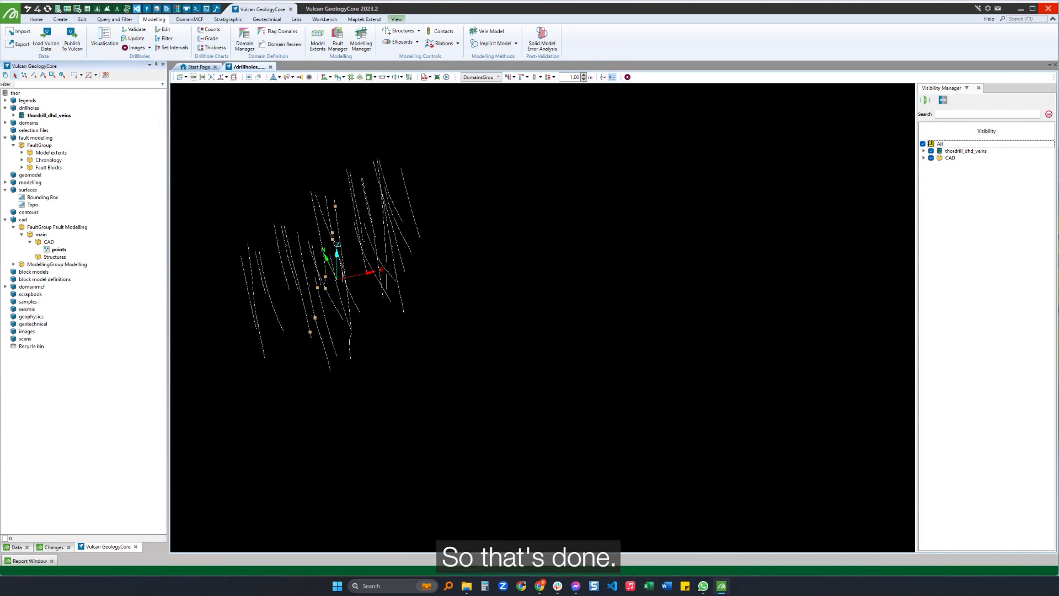
Browse FaultGroup's model extents and chronology, and load the modelled main fault into the 3D view.
click(22, 152)
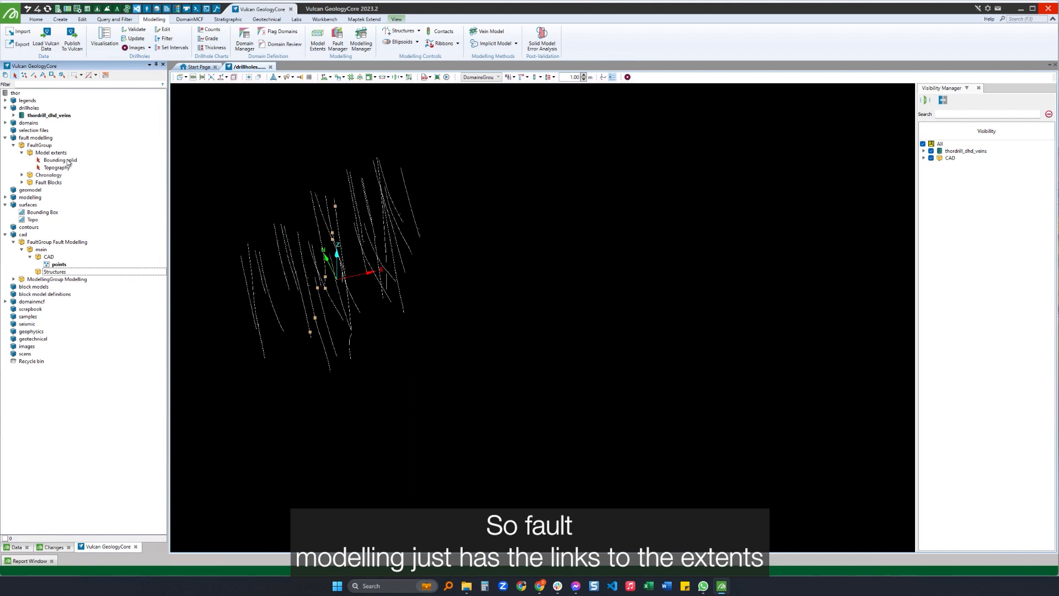
click(22, 153)
click(23, 160)
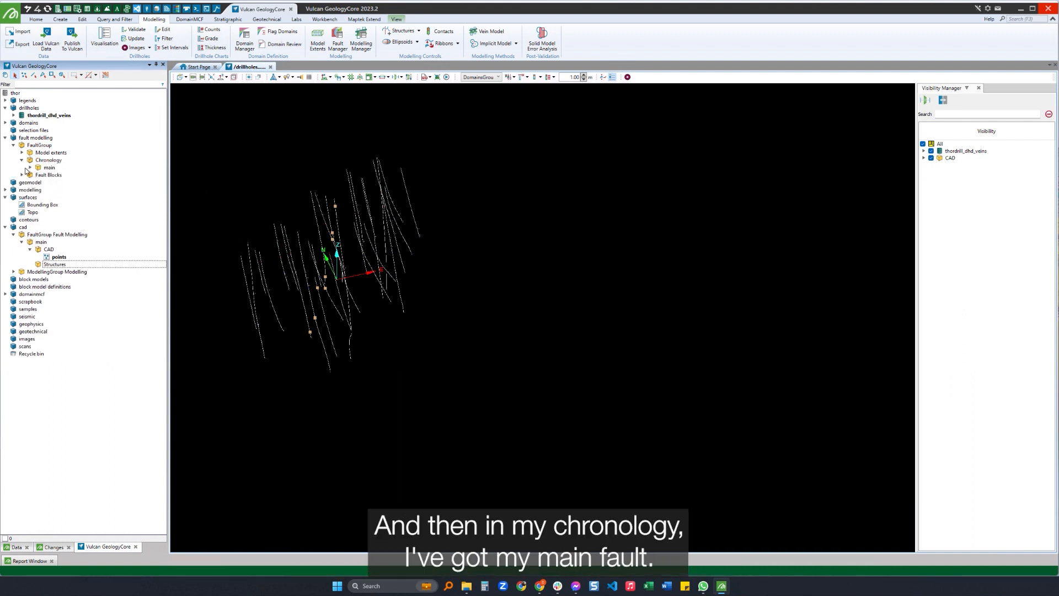
click(31, 167)
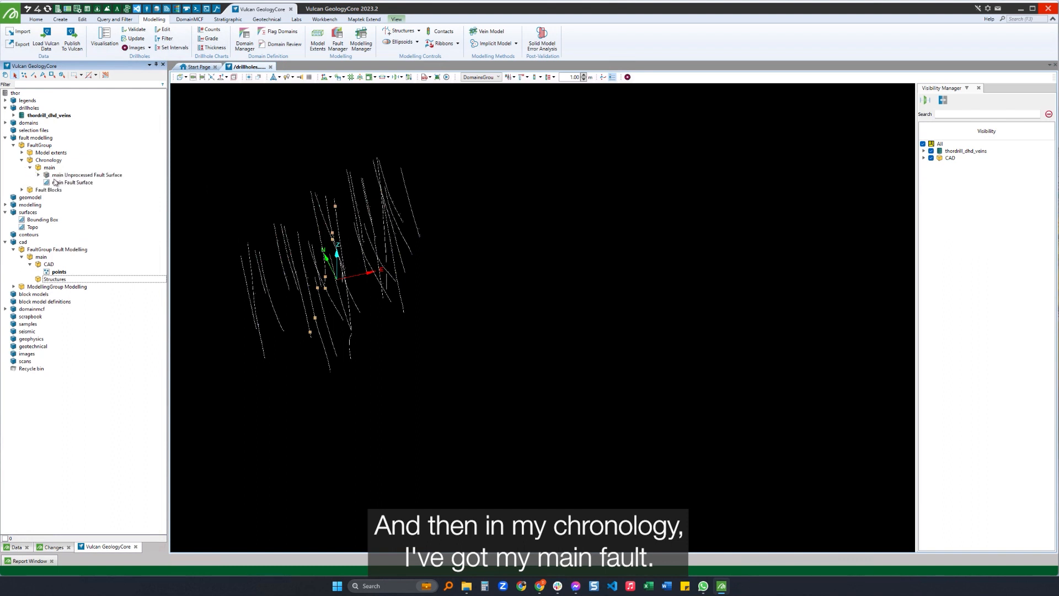
drag(47, 167, 269, 268)
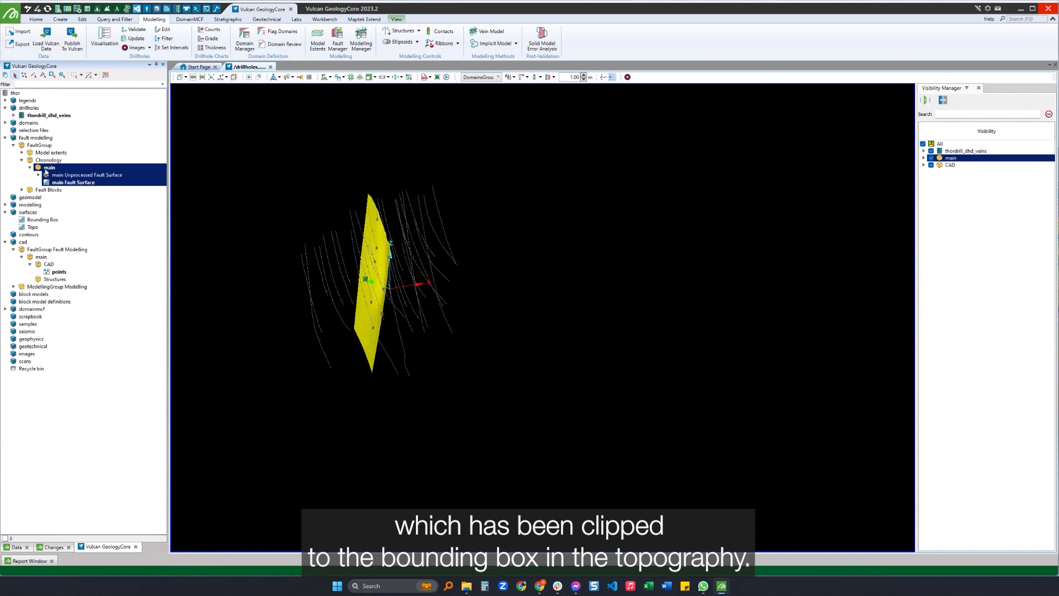
Unload the main fault container from the 3D view.
drag(46, 169, 176, 185)
click(238, 186)
click(50, 167)
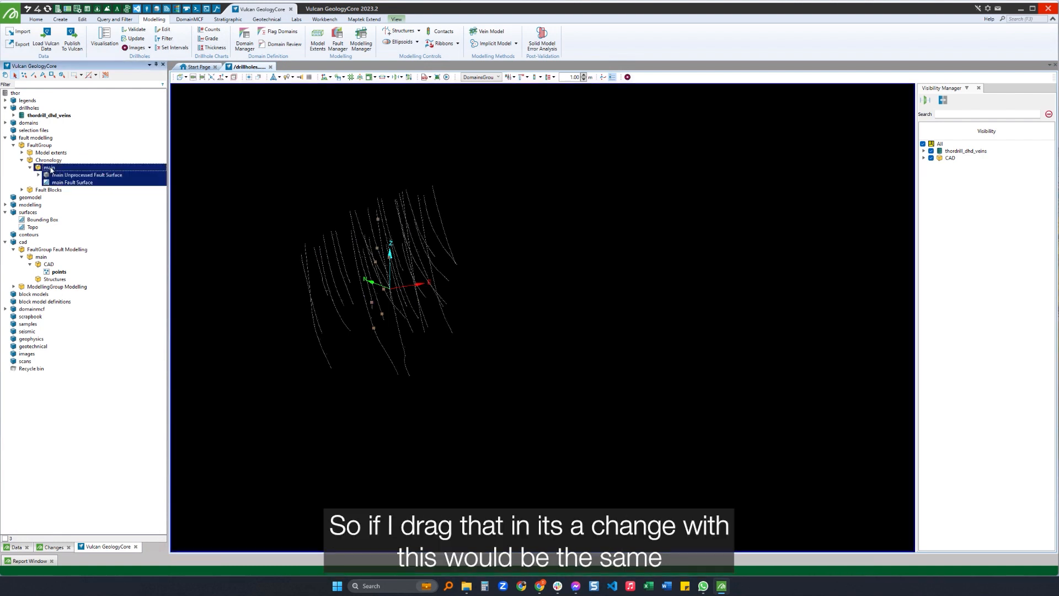
click(235, 191)
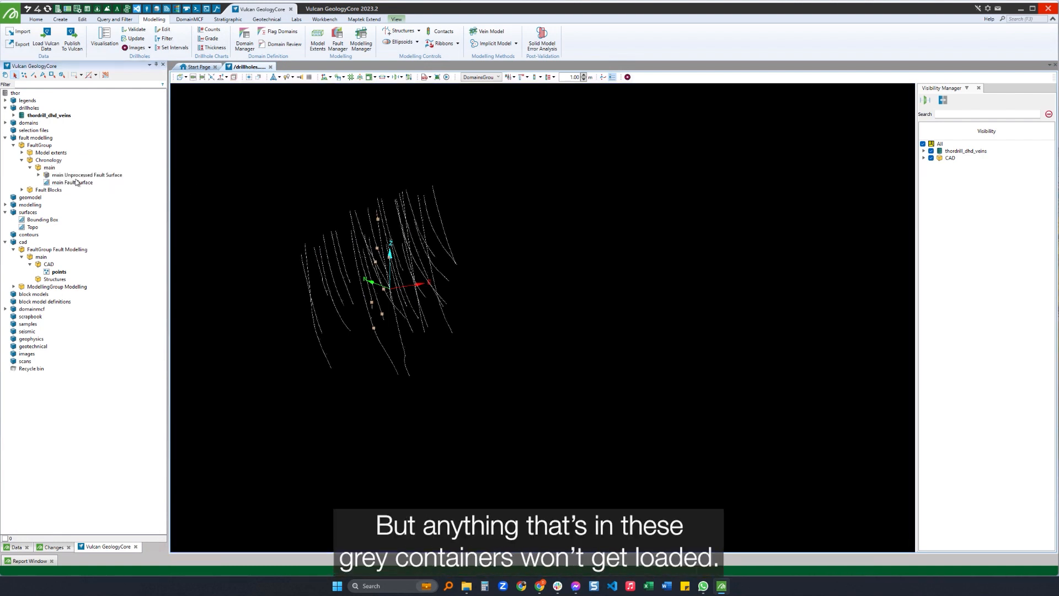
Expand the main Unprocessed Fault Surface container, reload the main container into the 3D view and inspect its surface.
click(37, 176)
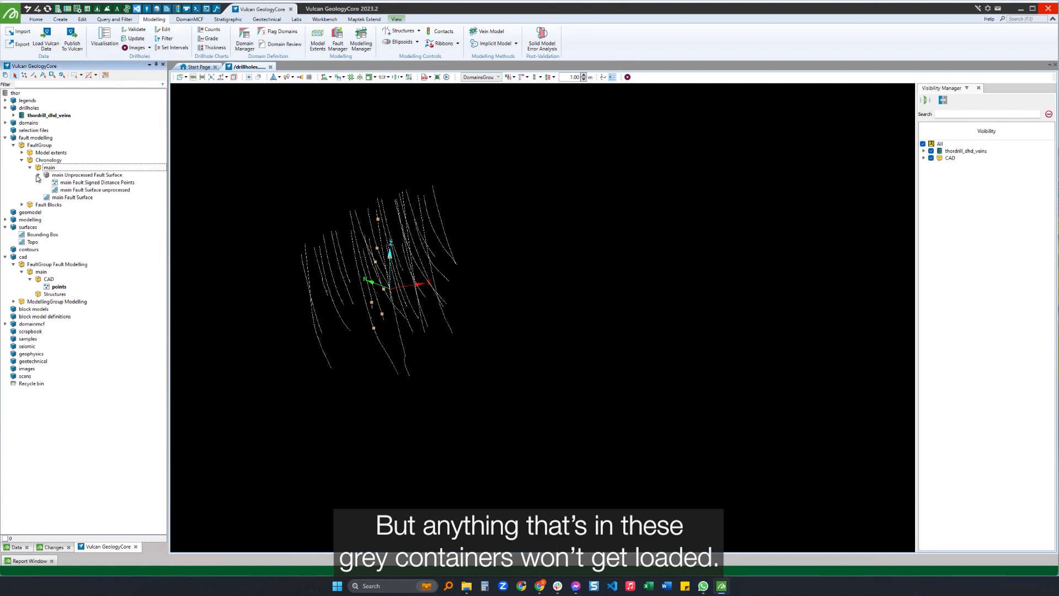
drag(49, 169, 289, 175)
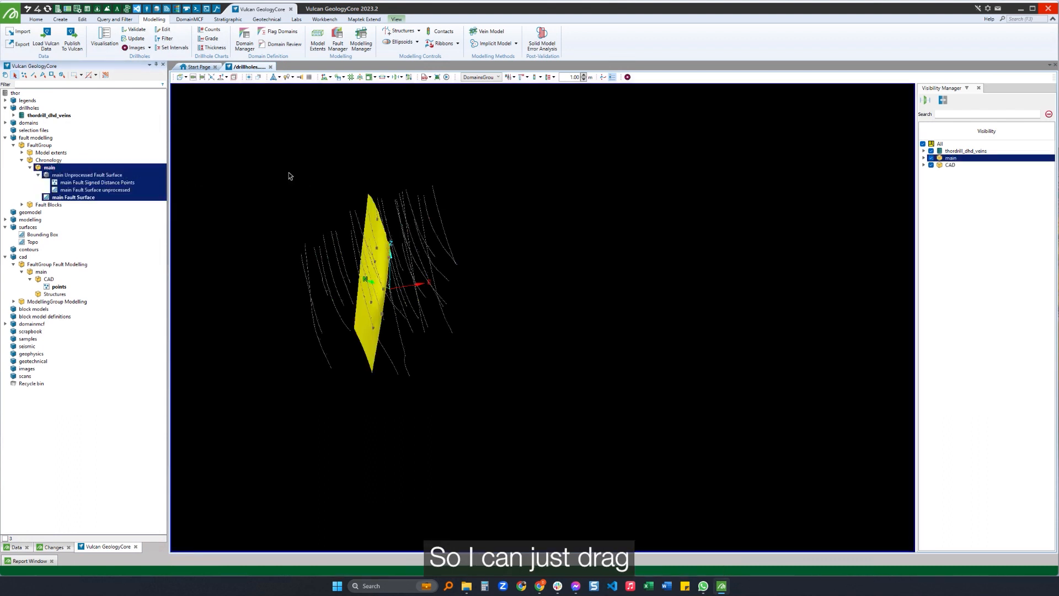
click(260, 209)
right_drag(270, 330, 391, 326)
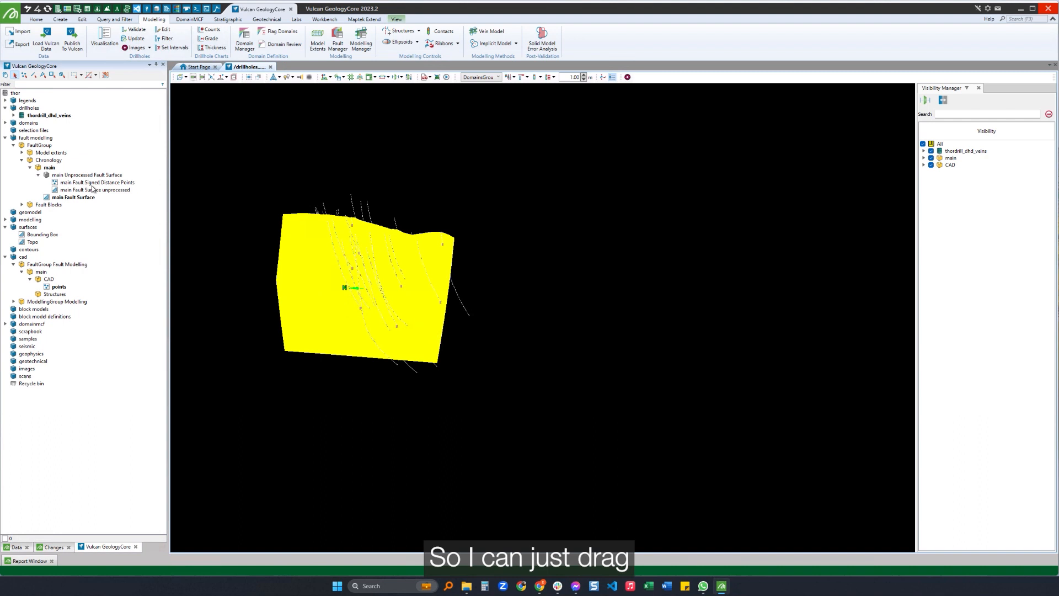
Load the whole Chronology container in place of main, inspect it from several angles and unload it from the 3D view.
middle_click(46, 169)
drag(41, 161, 345, 178)
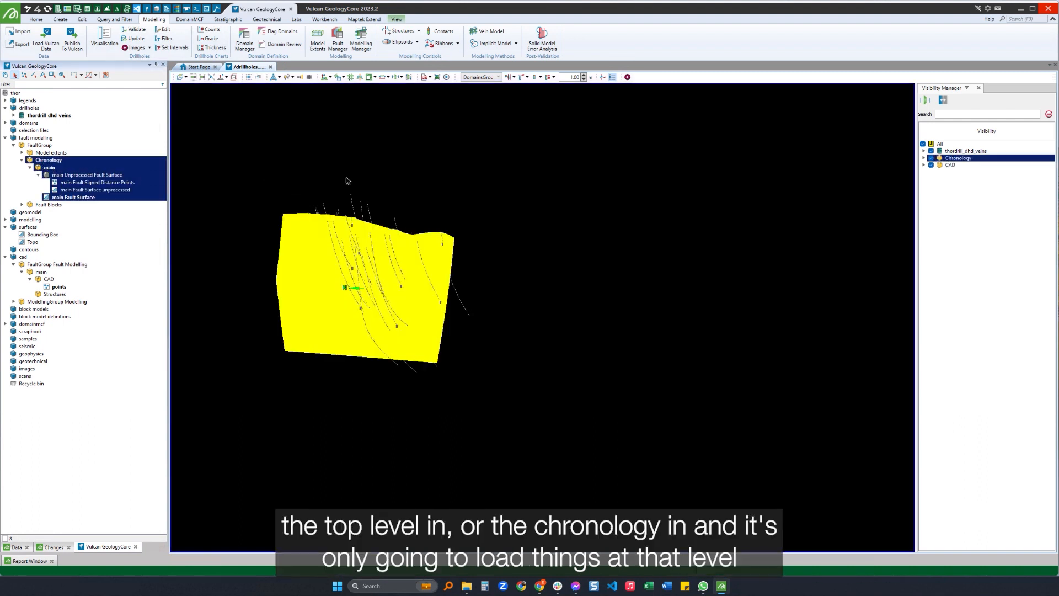
click(250, 266)
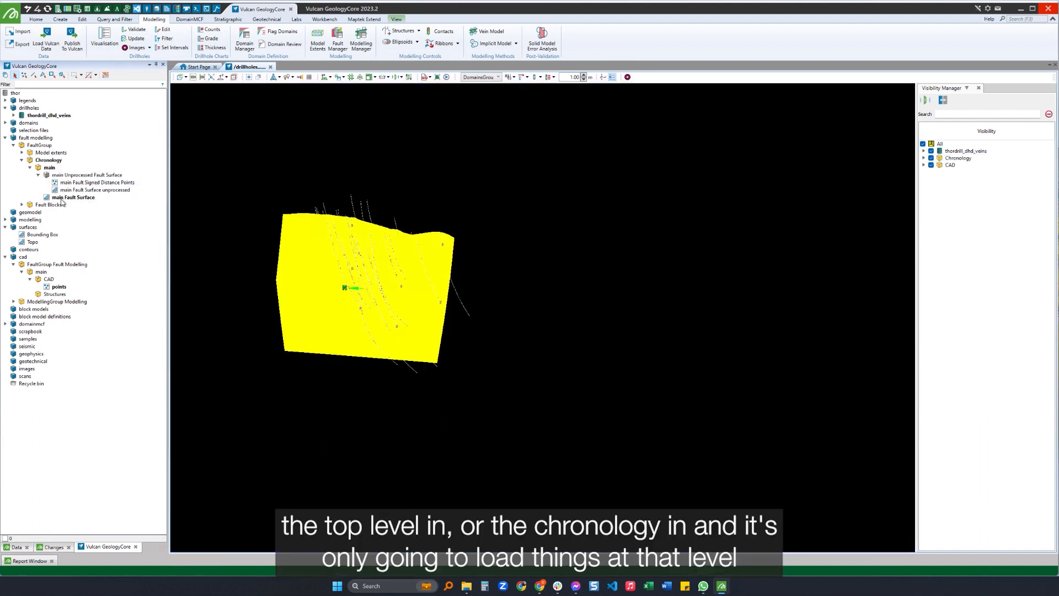
right_drag(223, 247, 278, 284)
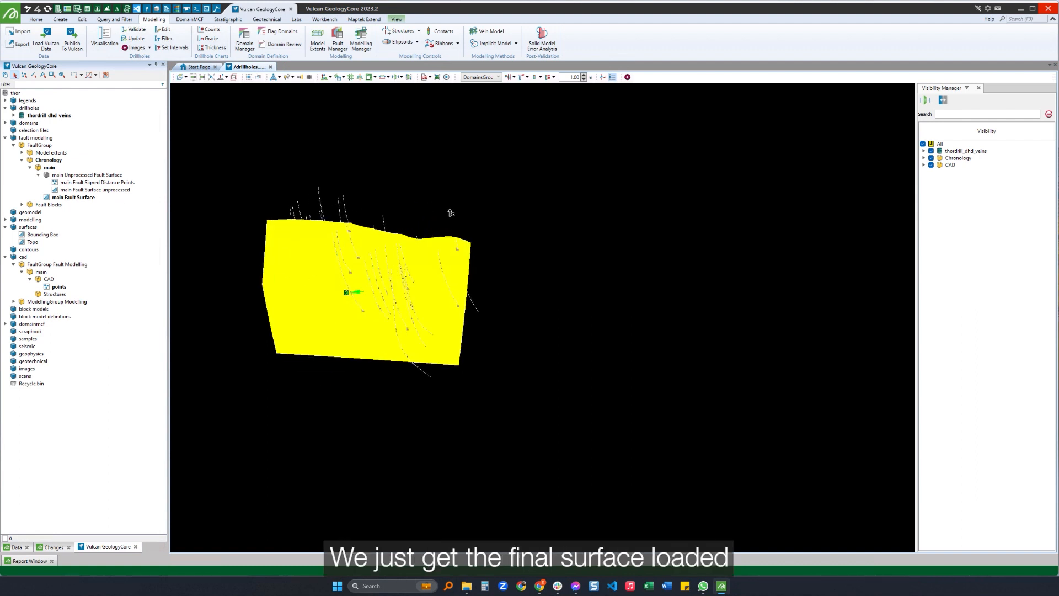
right_drag(451, 213, 260, 239)
middle_click(47, 160)
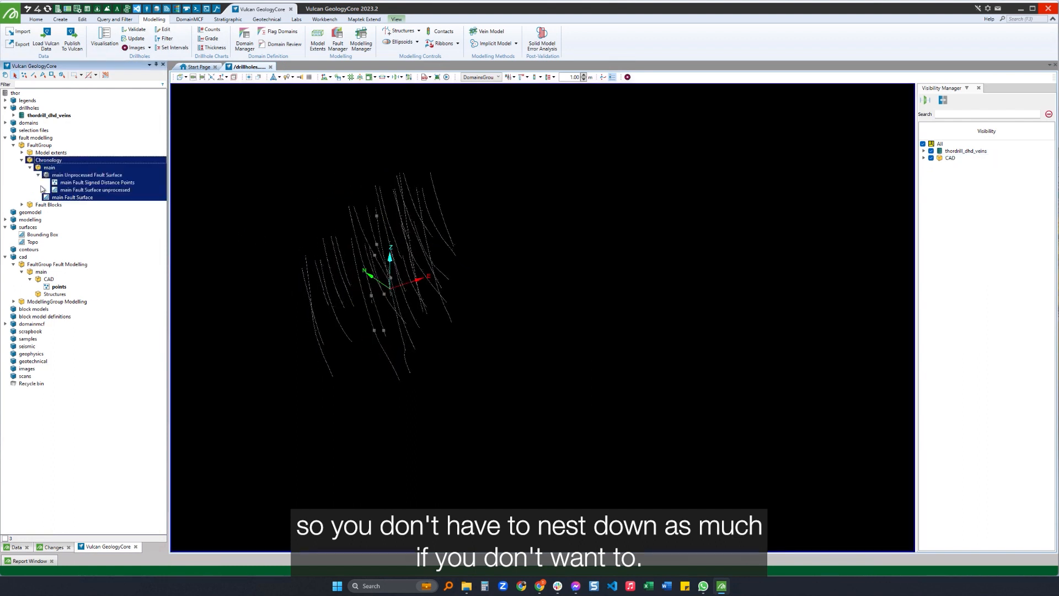
Expand the Fault Blocks container and load Fault block 1 and Fault block 2 into the 3D view for inspection.
click(18, 204)
click(21, 205)
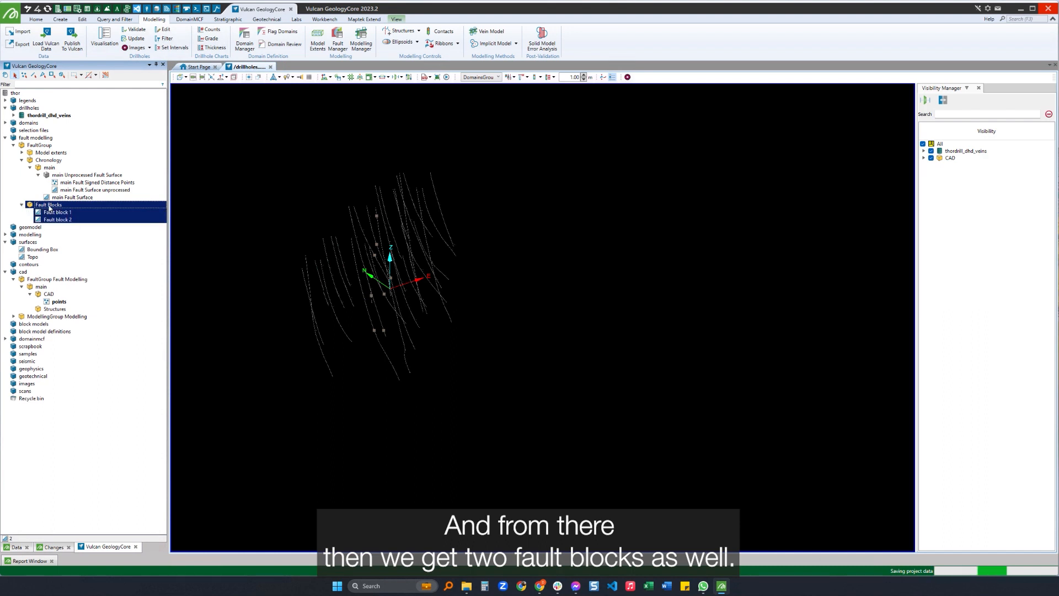
drag(49, 205, 332, 271)
right_drag(332, 270, 288, 235)
Load the unprocessed main fault surface alongside the fault blocks to compare their extents, and unload that surface.
drag(87, 190, 508, 220)
right_drag(508, 221, 475, 239)
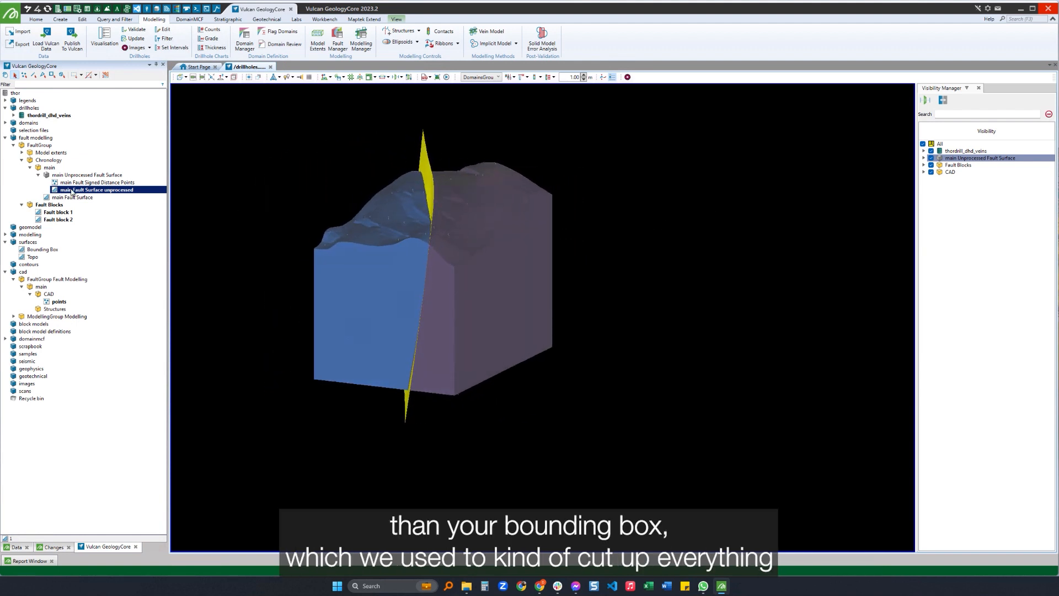
key(h)
click(311, 182)
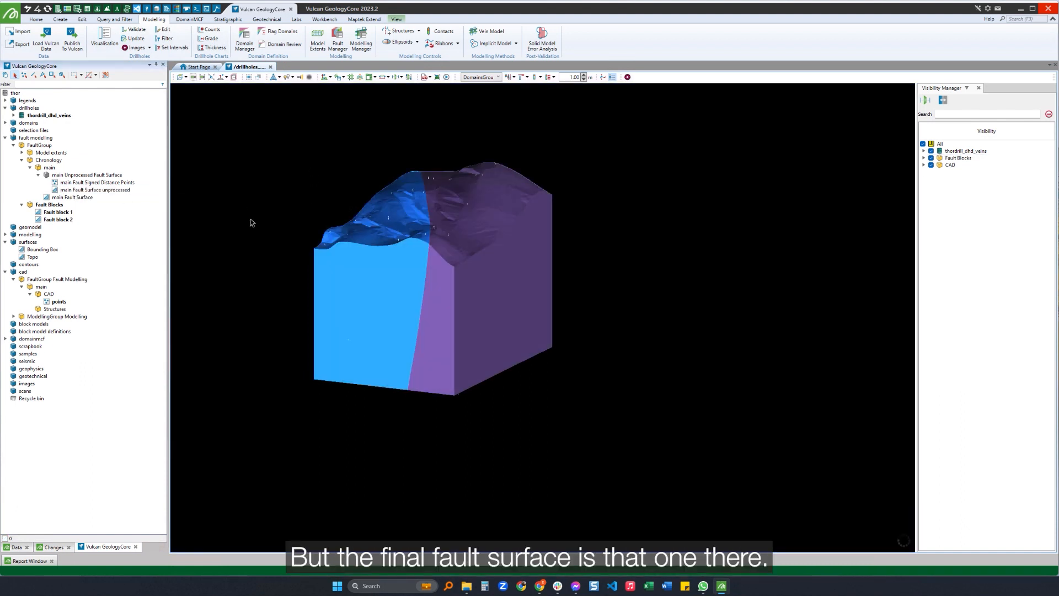
Load the final main Fault Surface, unload the fault blocks and inspect the clipped surface on its own.
double_click(62, 197)
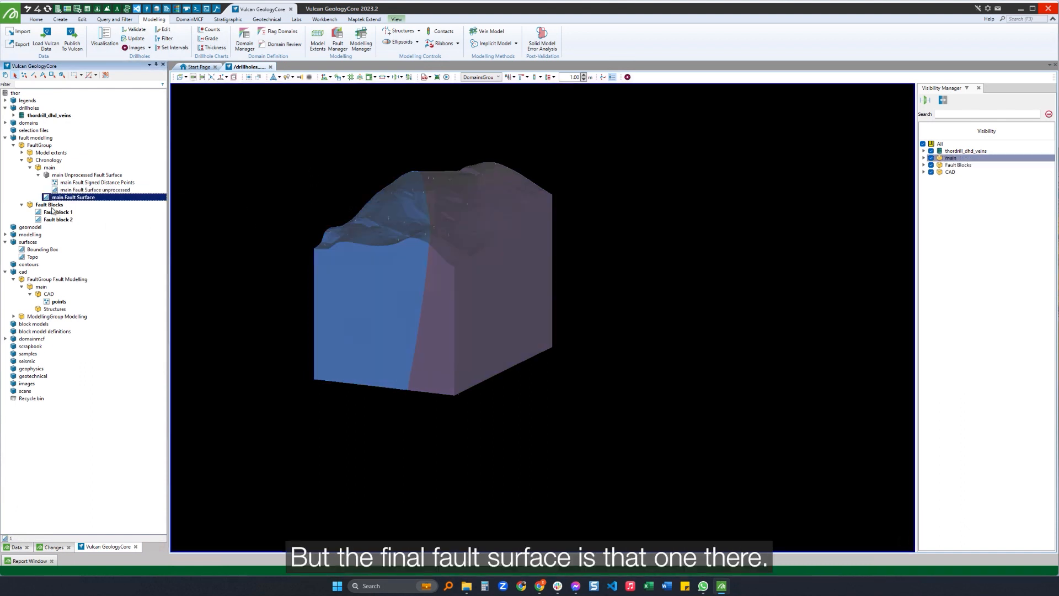
double_click(50, 206)
click(373, 235)
right_drag(372, 236, 264, 210)
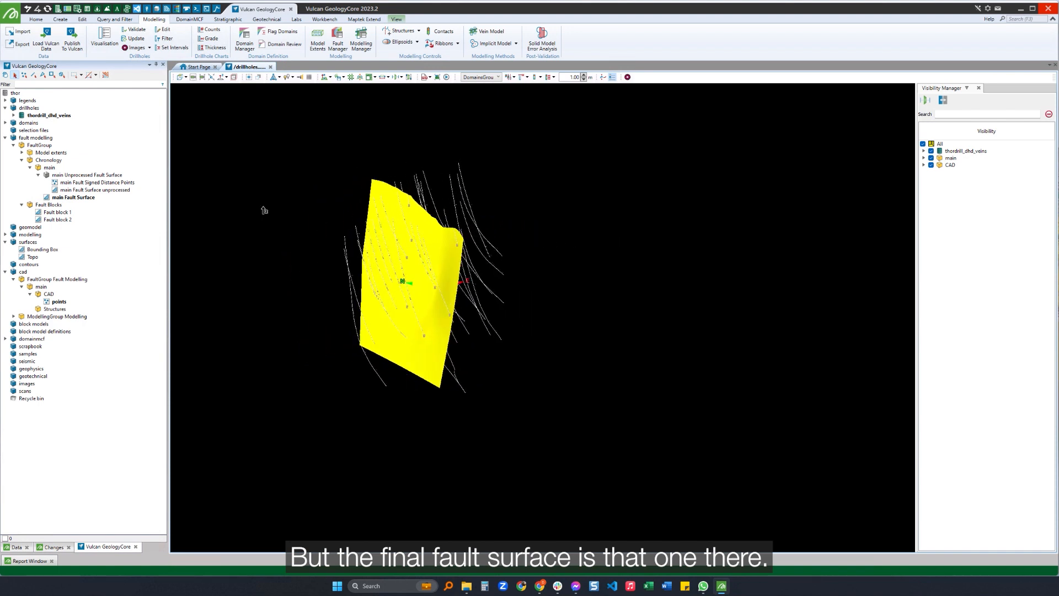
Unload the main Fault Surface, load the fault blocks for another look and unload them from the 3D view.
double_click(64, 197)
double_click(42, 206)
right_drag(513, 220, 441, 257)
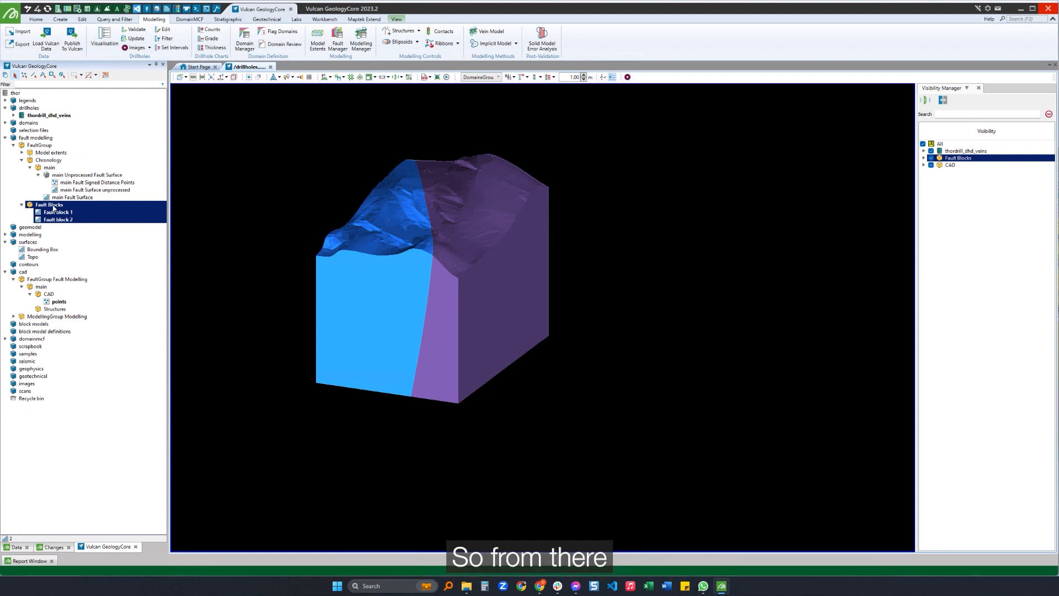
double_click(54, 207)
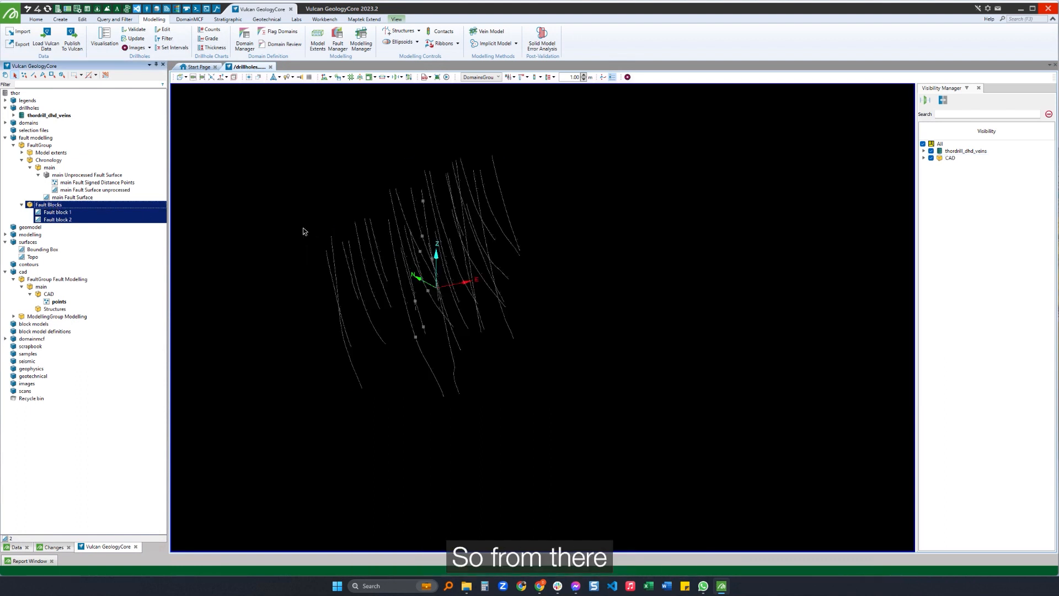
Create a new modelling group named demogroup in the Modelling Manager.
click(360, 47)
drag(706, 286, 564, 215)
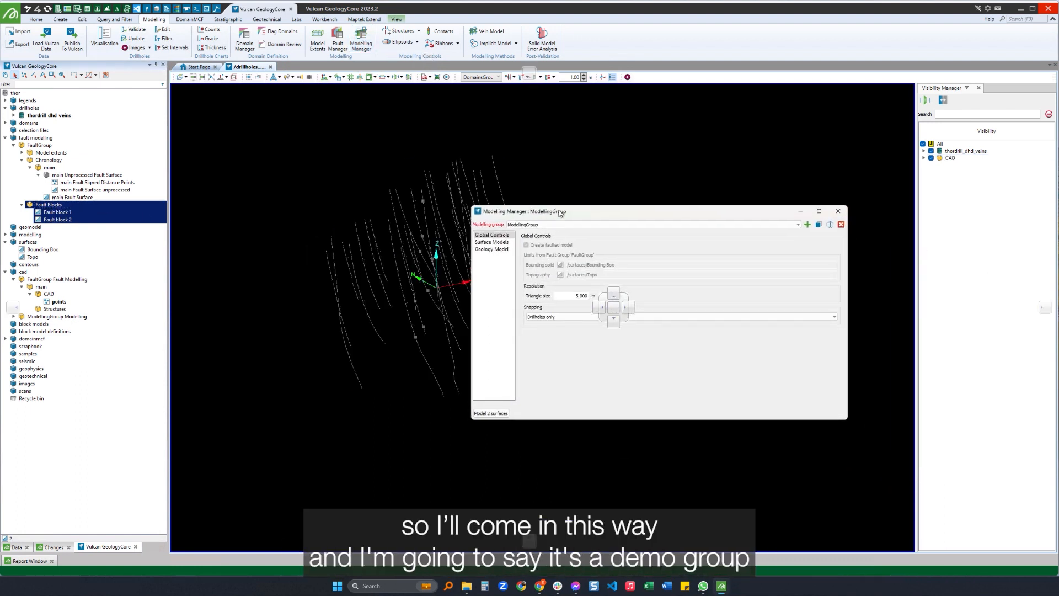
click(806, 223)
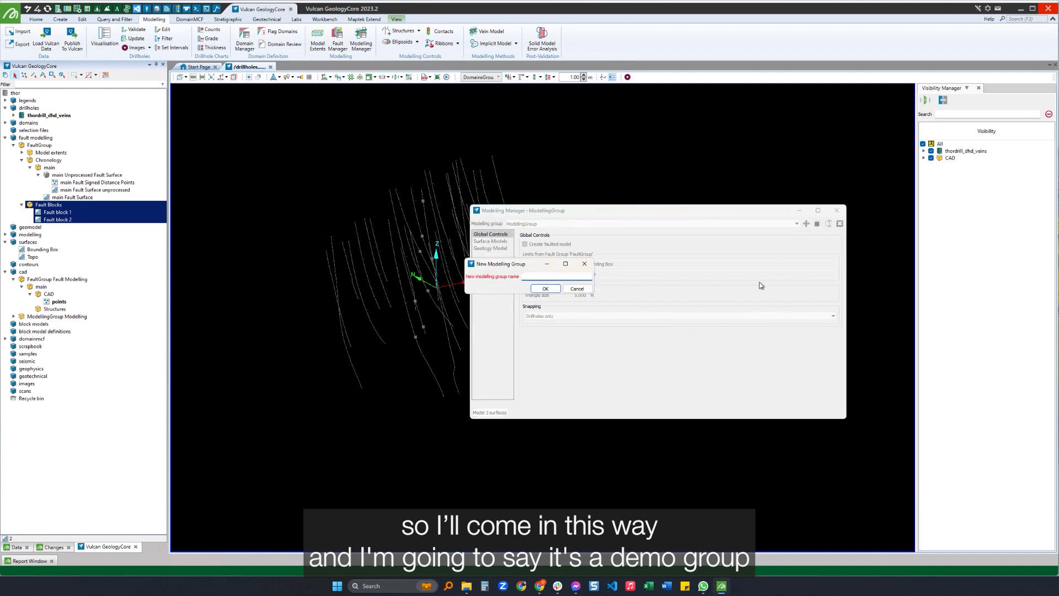
text(demogroup)
key(Return)
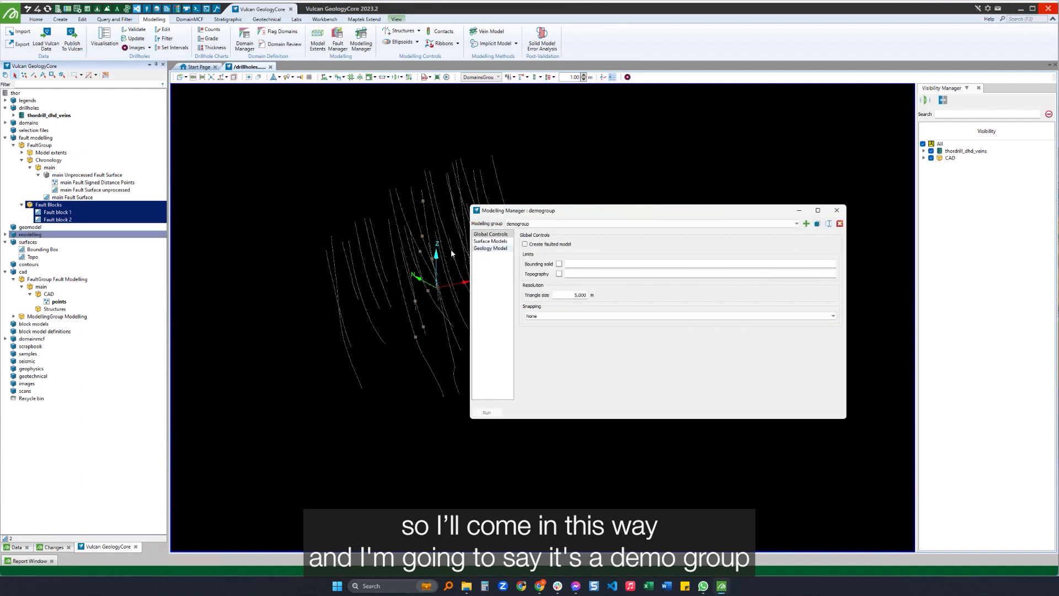
Enable Create faulted model for demogroup and set snapping to Drillholes only.
click(547, 245)
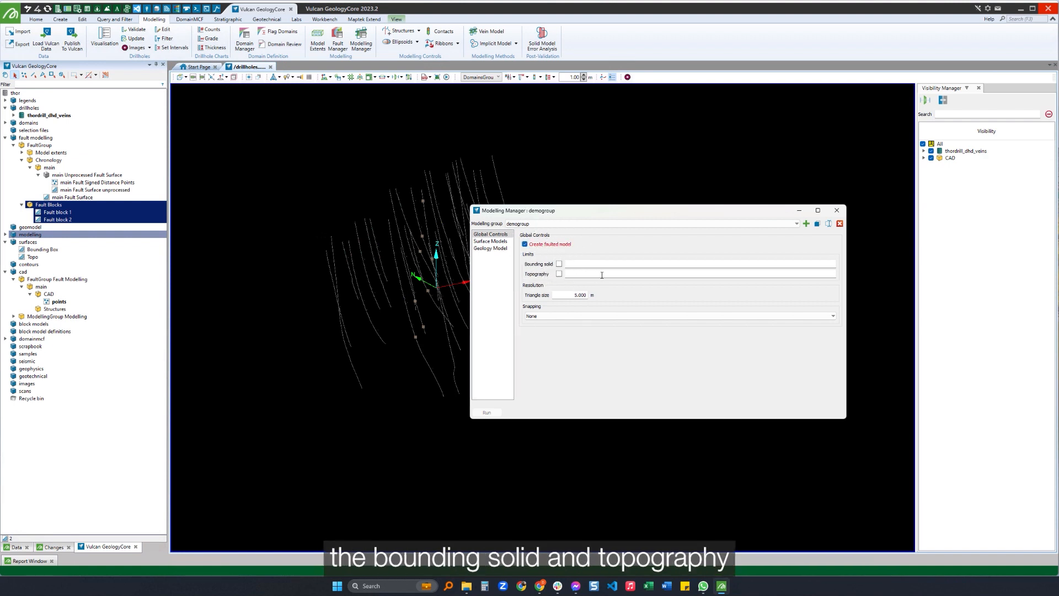
click(585, 316)
click(600, 314)
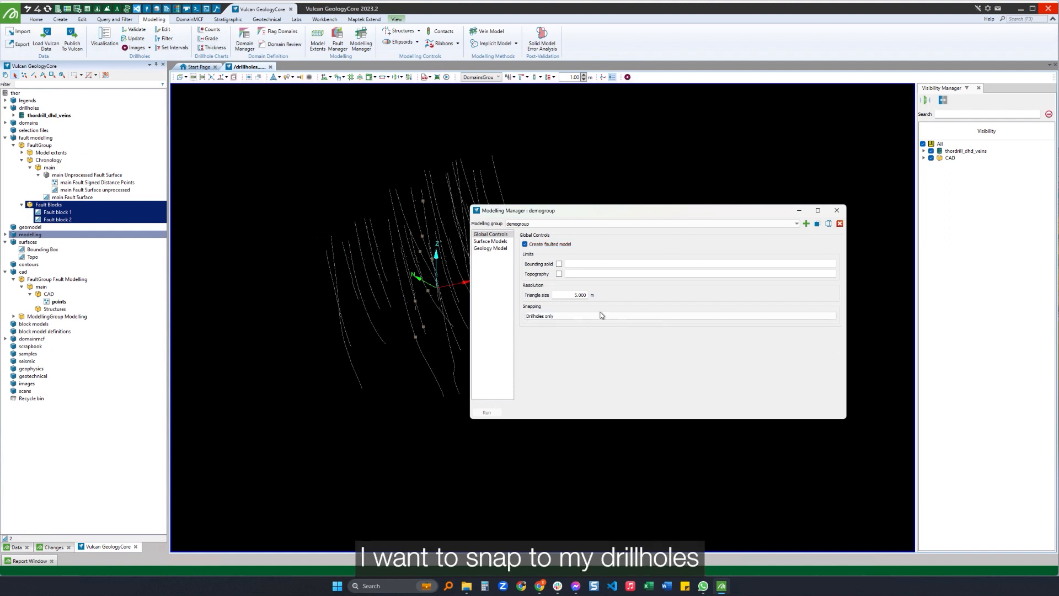
Compare the New Surface options with Create faulted model on and off, cancelling the dialogs and leaving the option enabled.
click(490, 241)
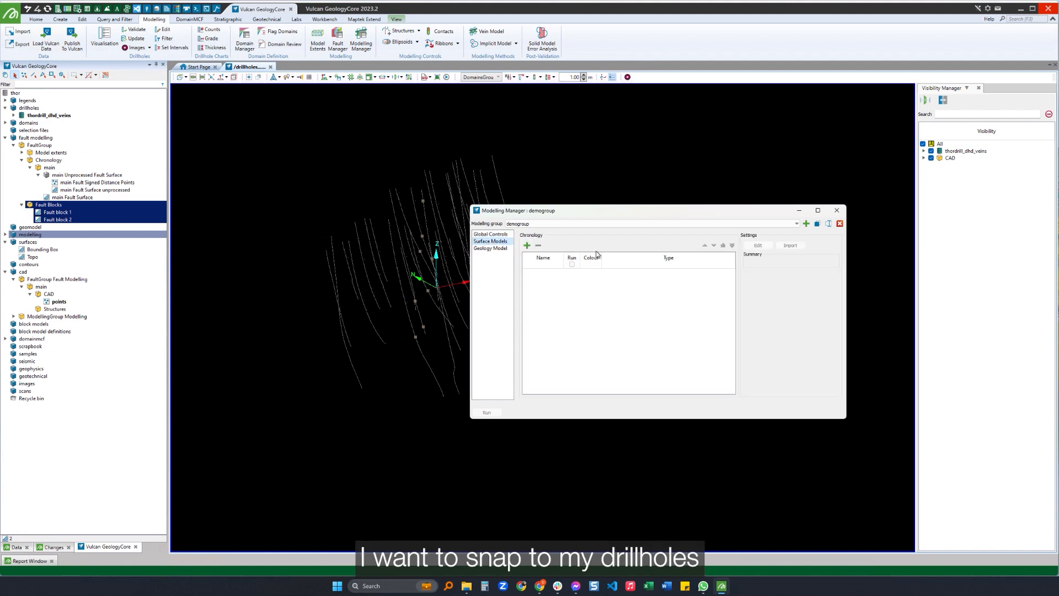
click(527, 245)
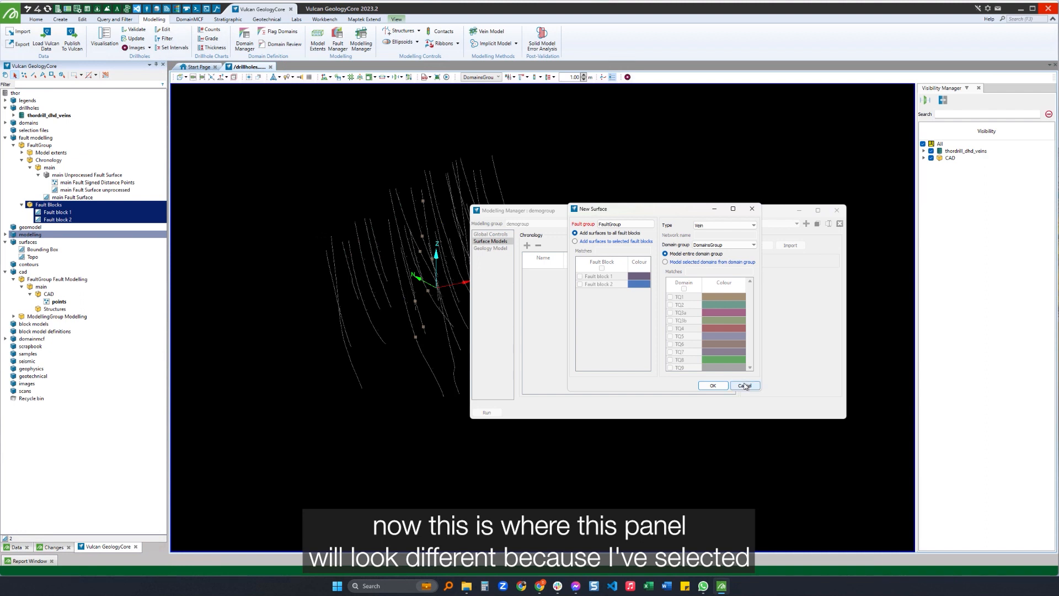
click(744, 385)
click(490, 234)
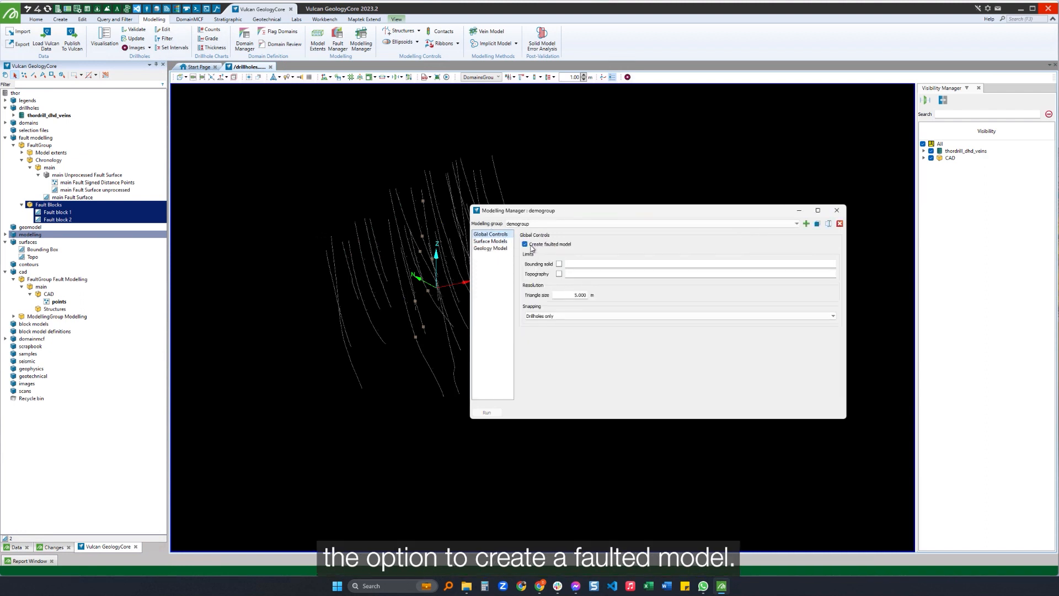
click(494, 241)
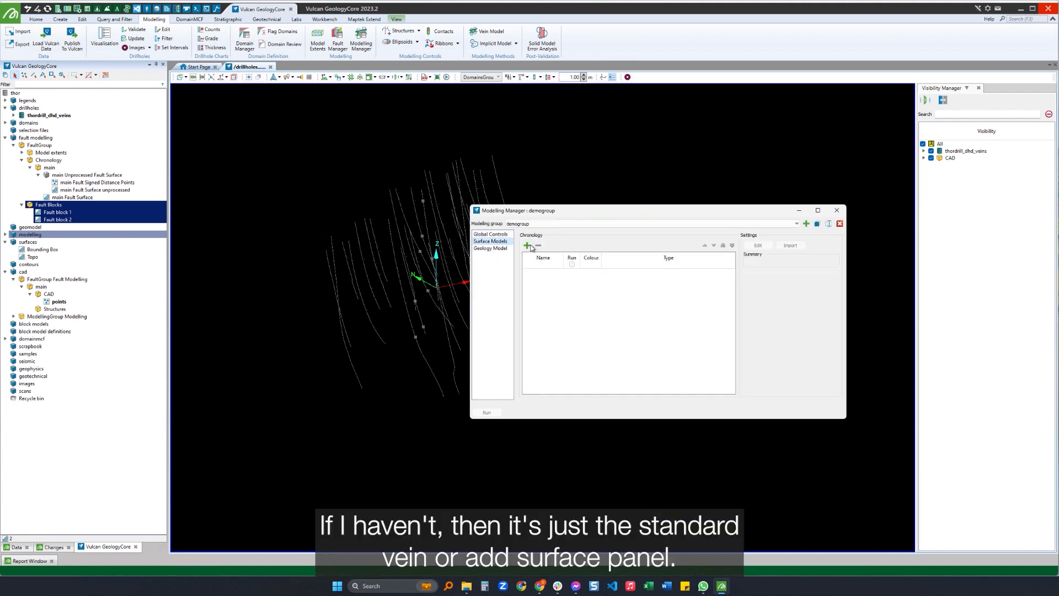
click(527, 246)
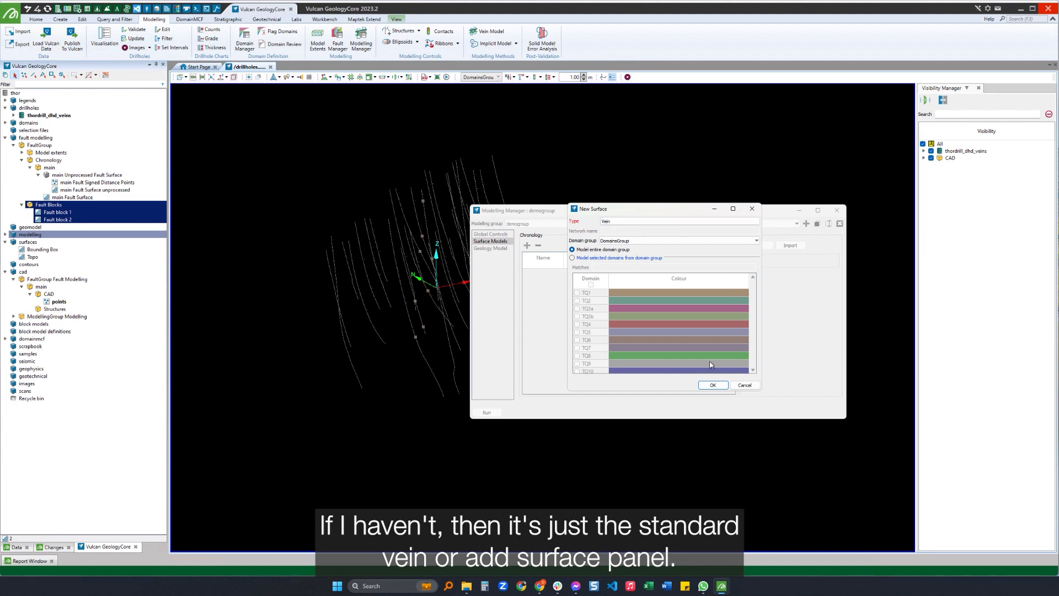
click(742, 384)
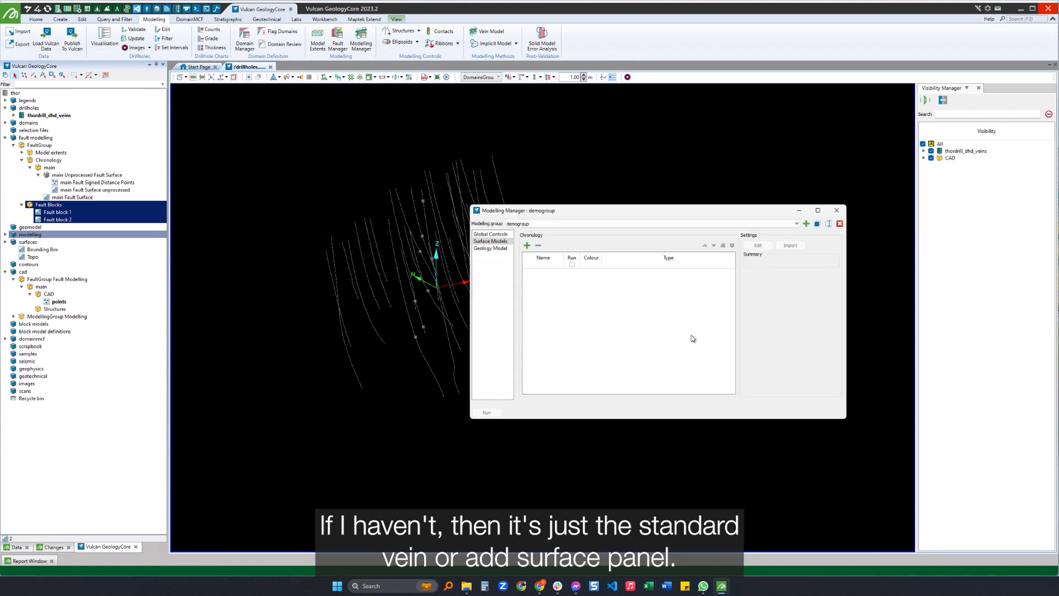
click(497, 234)
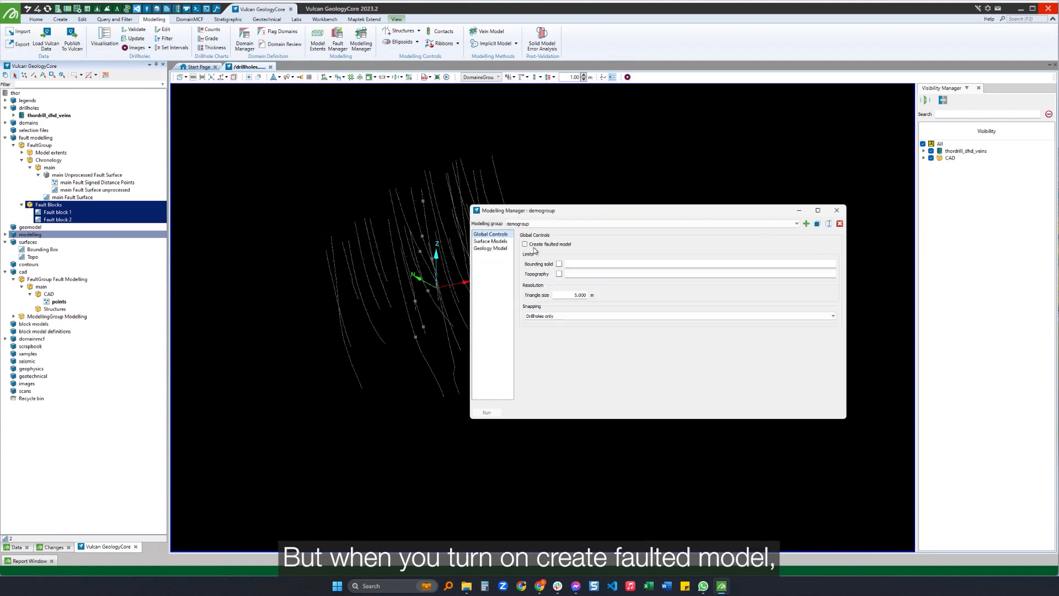
Start a new surface model in demogroup and choose FaultGroup as its fault group.
click(490, 241)
click(527, 246)
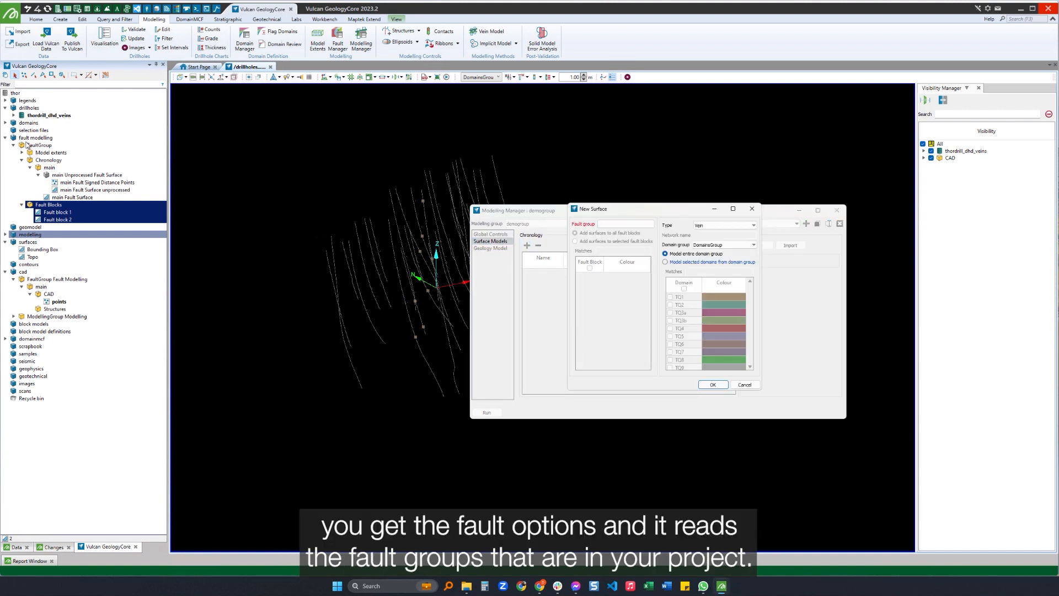
click(615, 225)
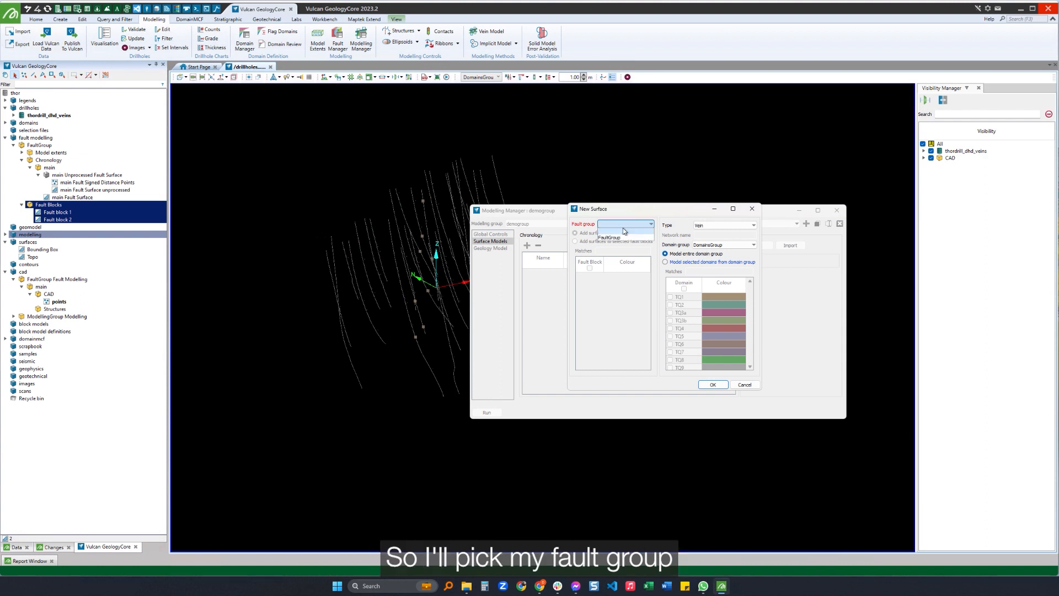
click(610, 237)
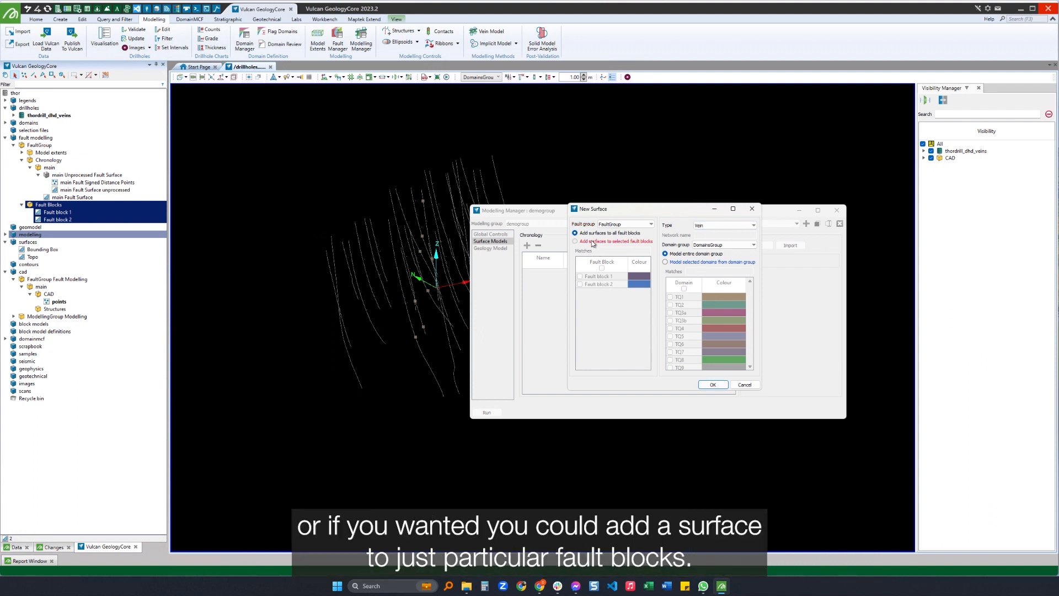
Try restricting the new surface to Fault block 1, and switch back to adding surfaces to all fault blocks.
click(575, 241)
click(579, 276)
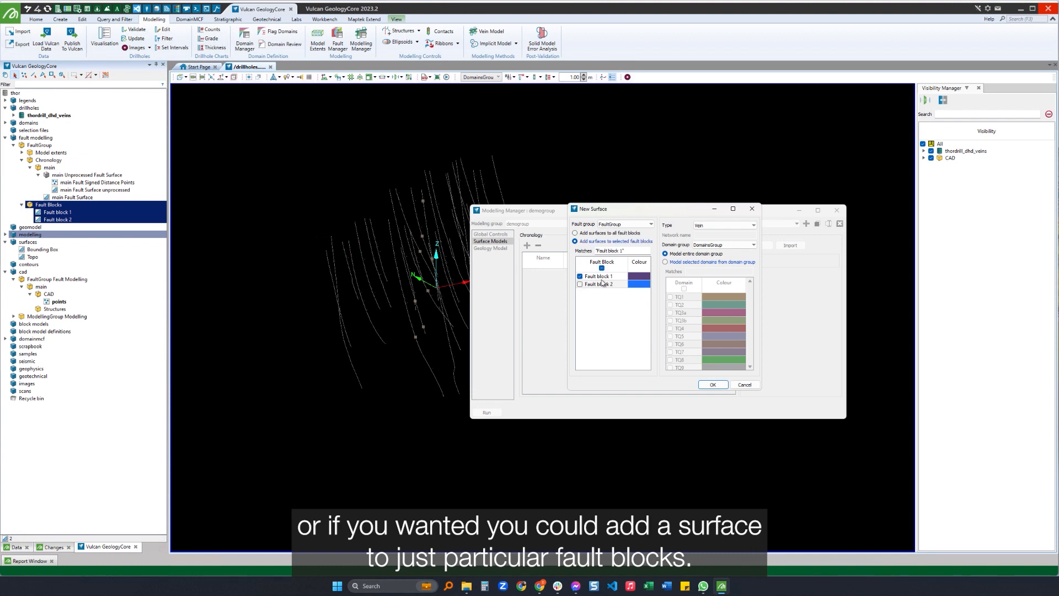
click(594, 277)
click(587, 233)
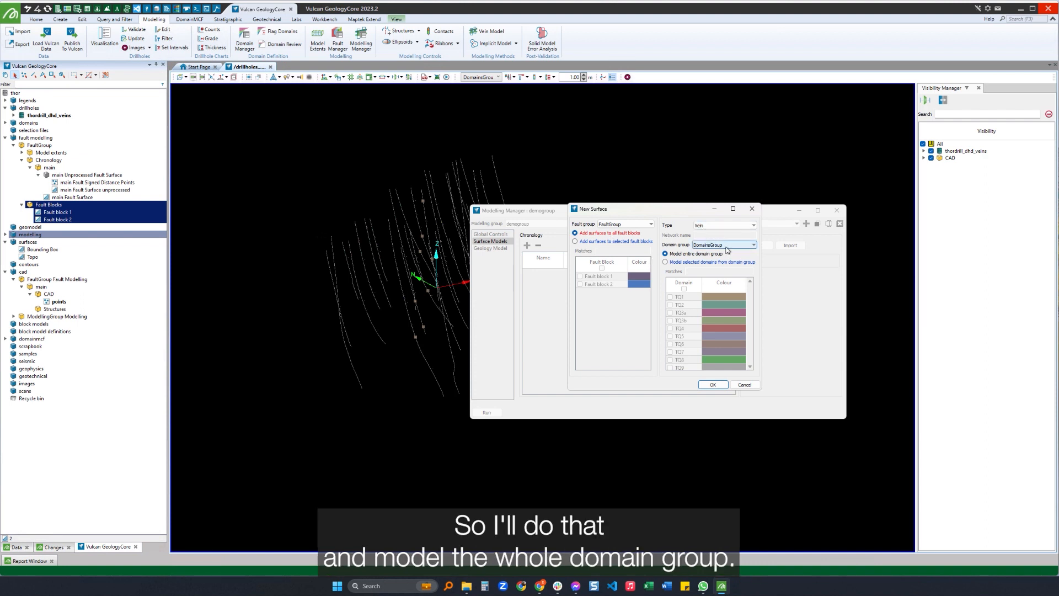
Add a vein network named veins covering the entire DomainsGroup to all fault blocks.
click(724, 225)
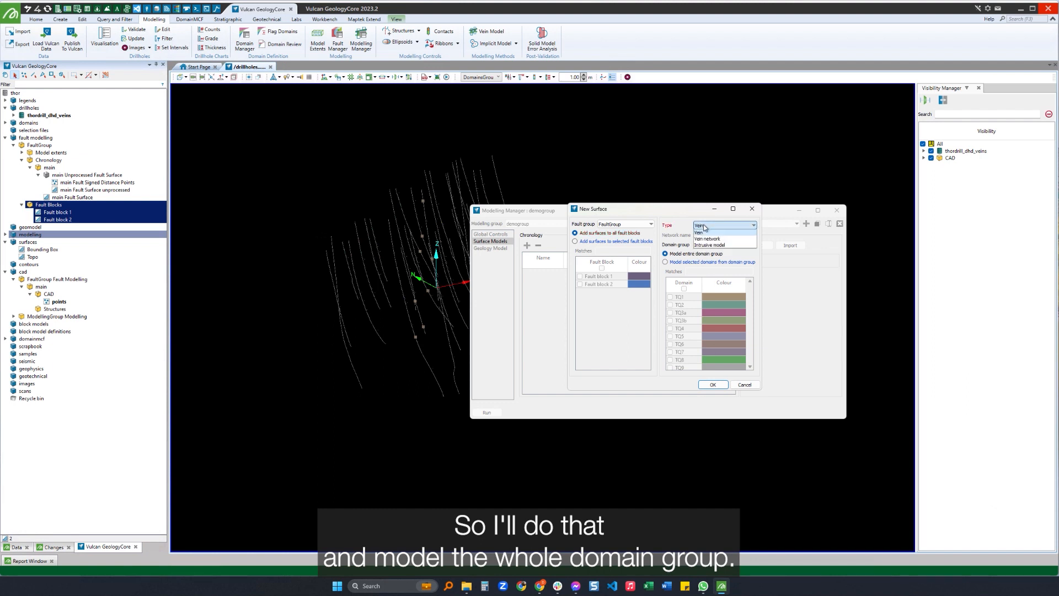
click(710, 234)
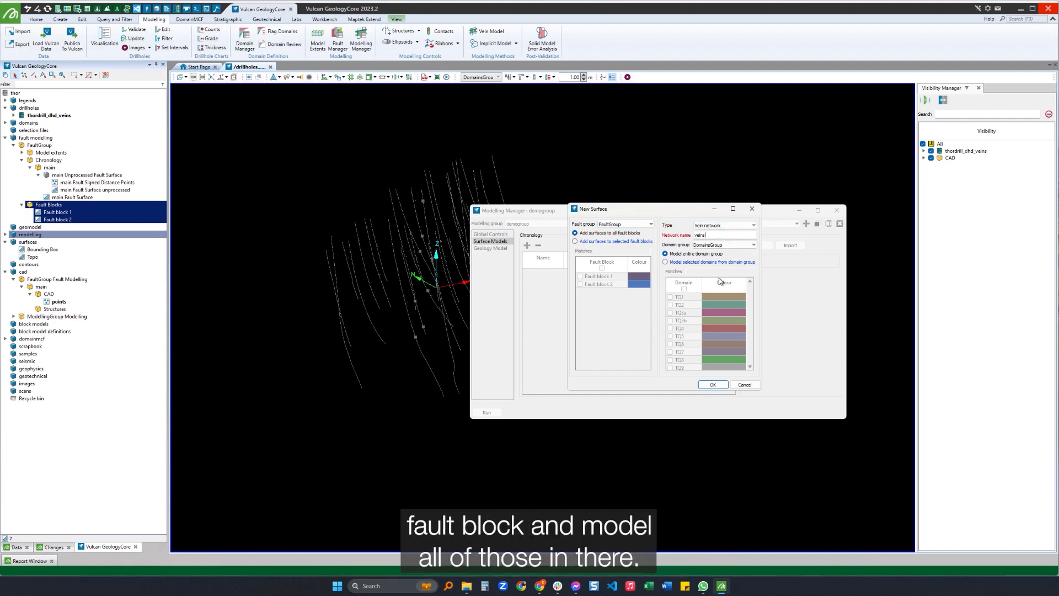
click(712, 384)
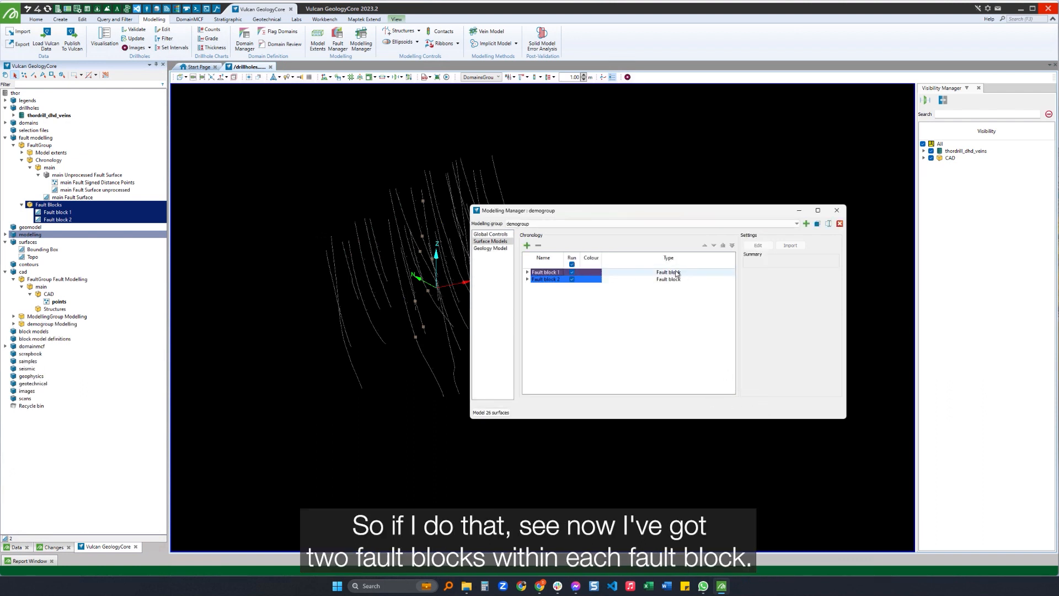
Expand both fault blocks and their veins networks in the chronology to examine the veins listed in each.
click(527, 273)
click(527, 286)
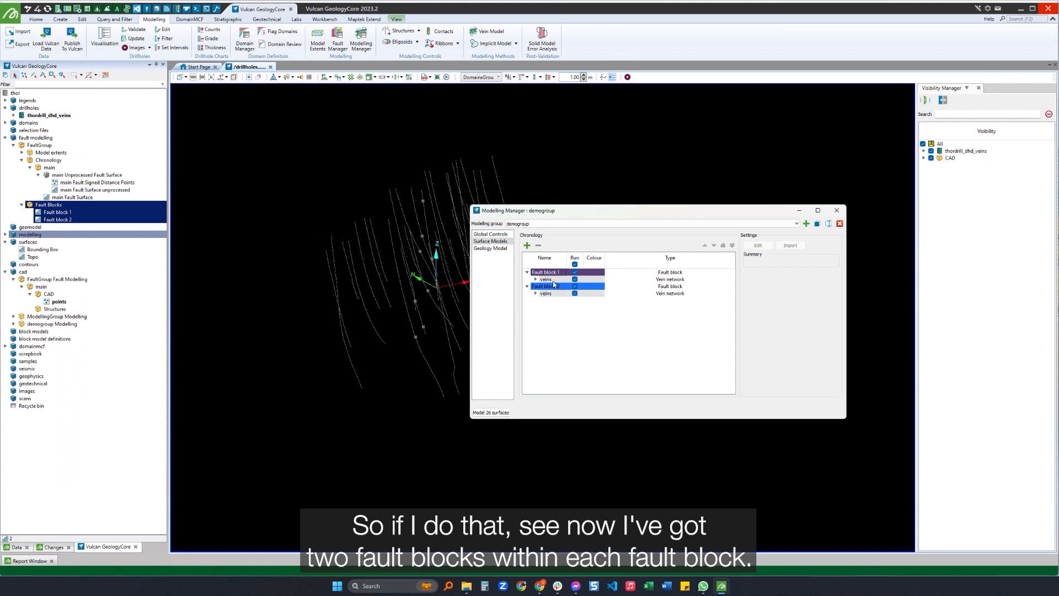
click(535, 279)
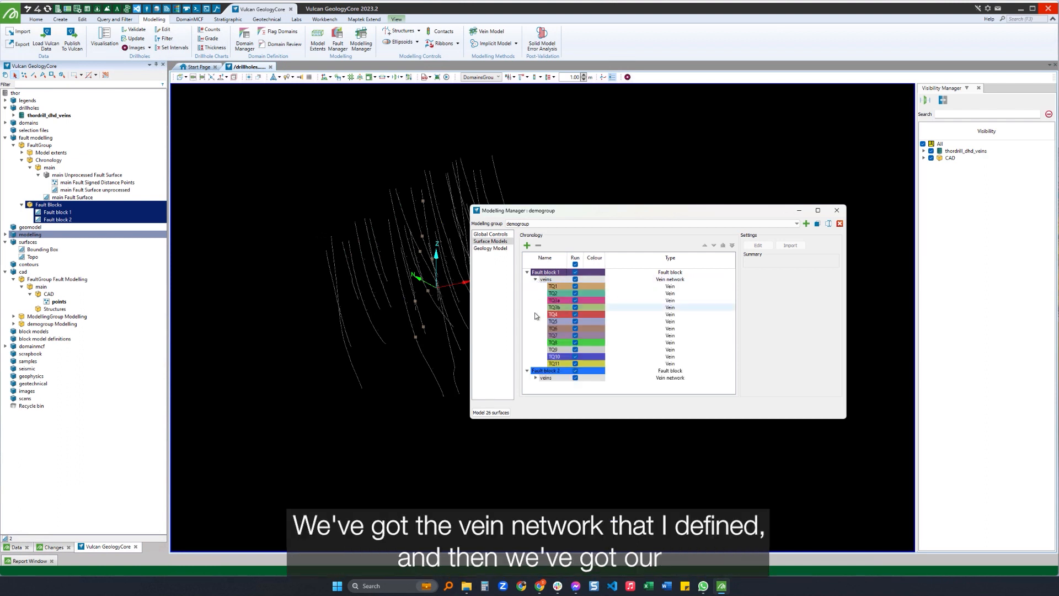
click(536, 377)
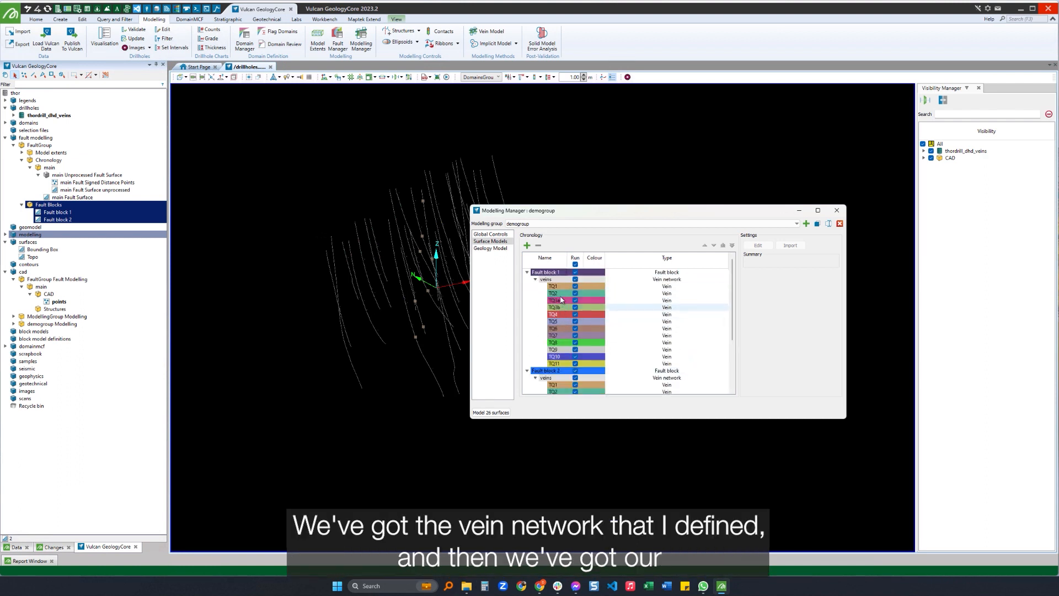
scroll(562, 342, down, 3)
scroll(560, 346, up, 3)
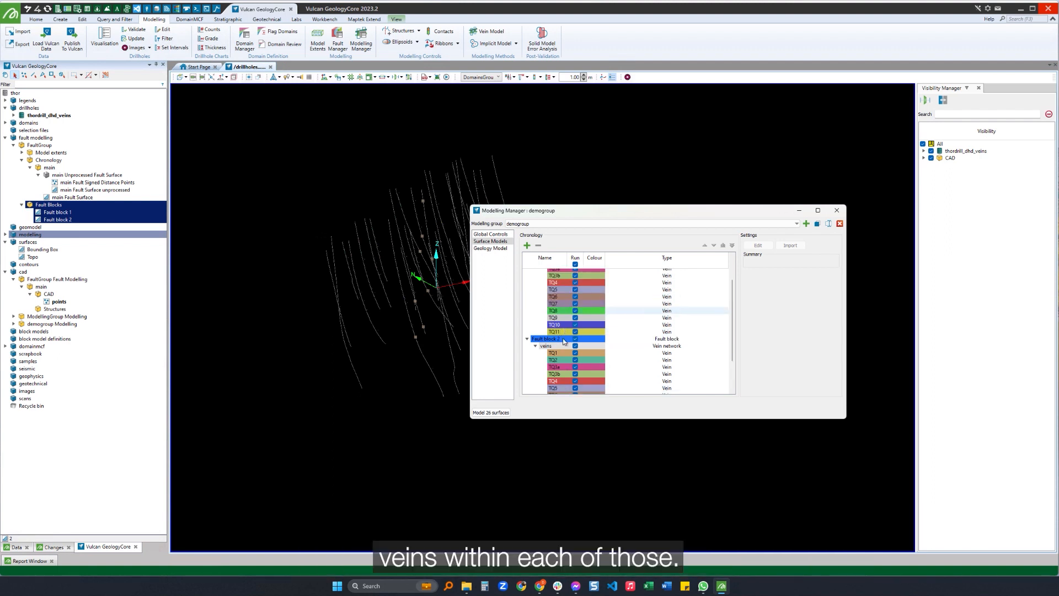
scroll(564, 295, down, 1)
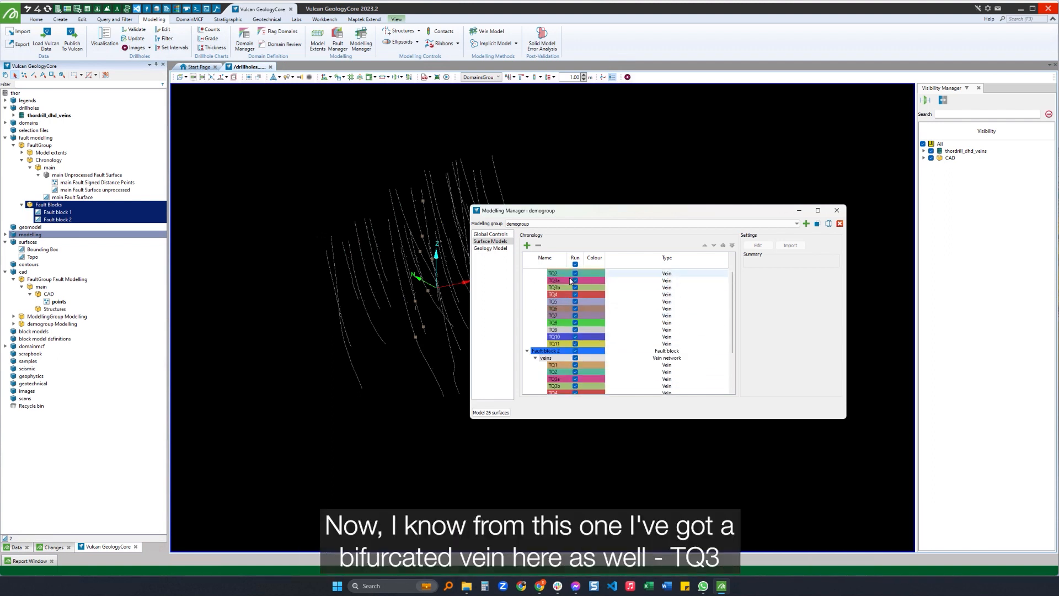
Add a vein network named TQ3 to all fault blocks, with no domains selected so that it is empty.
click(528, 246)
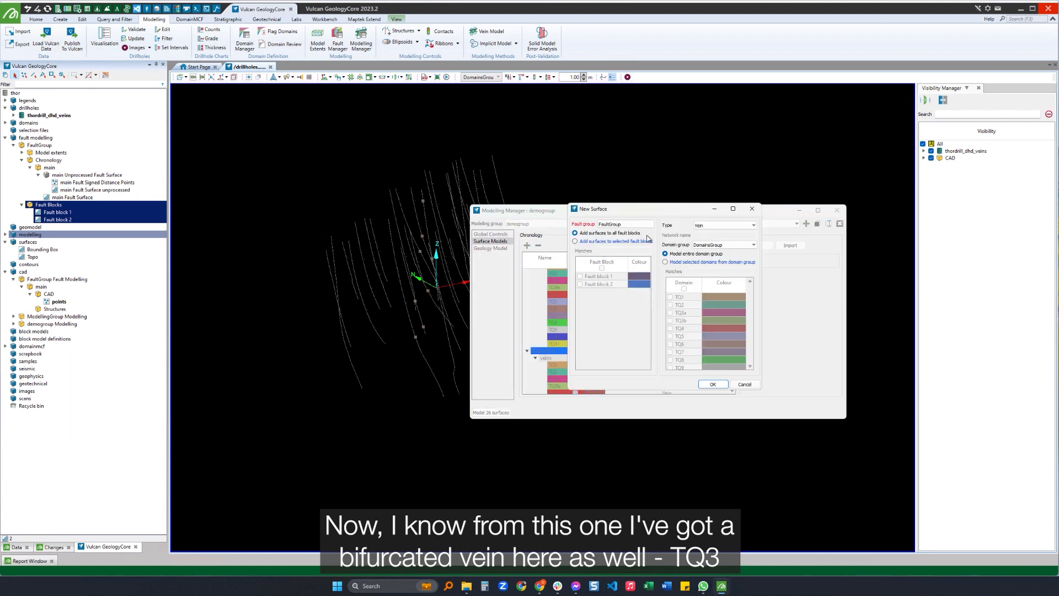
click(723, 226)
click(706, 235)
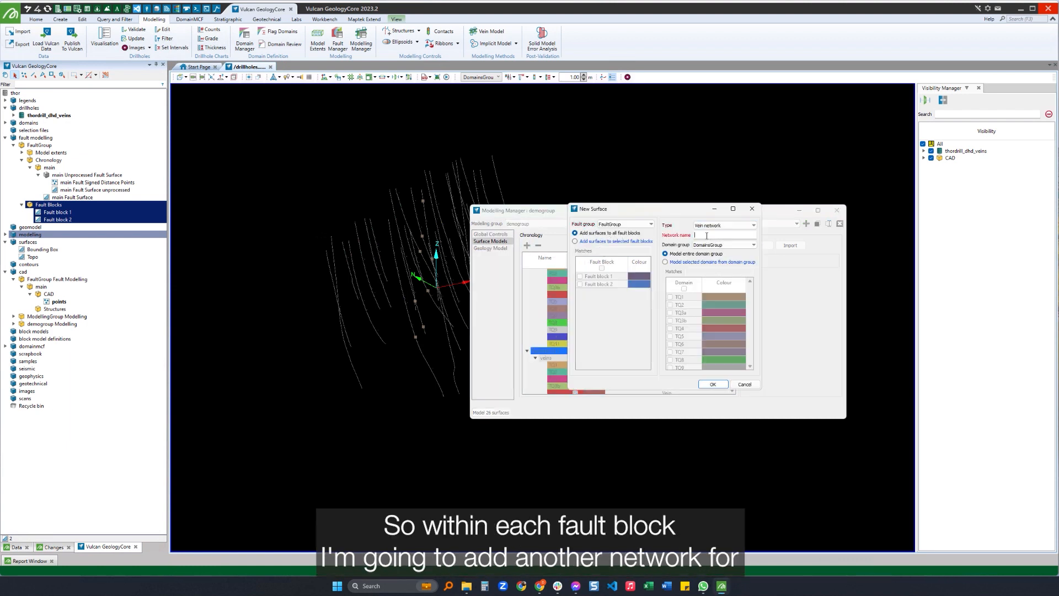
text(TQ3)
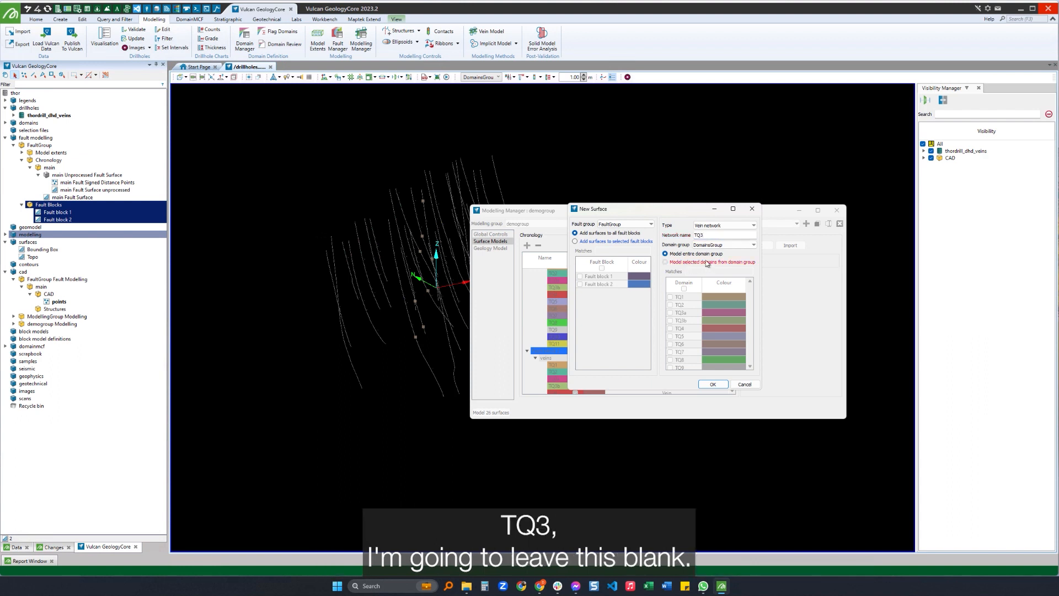
click(713, 385)
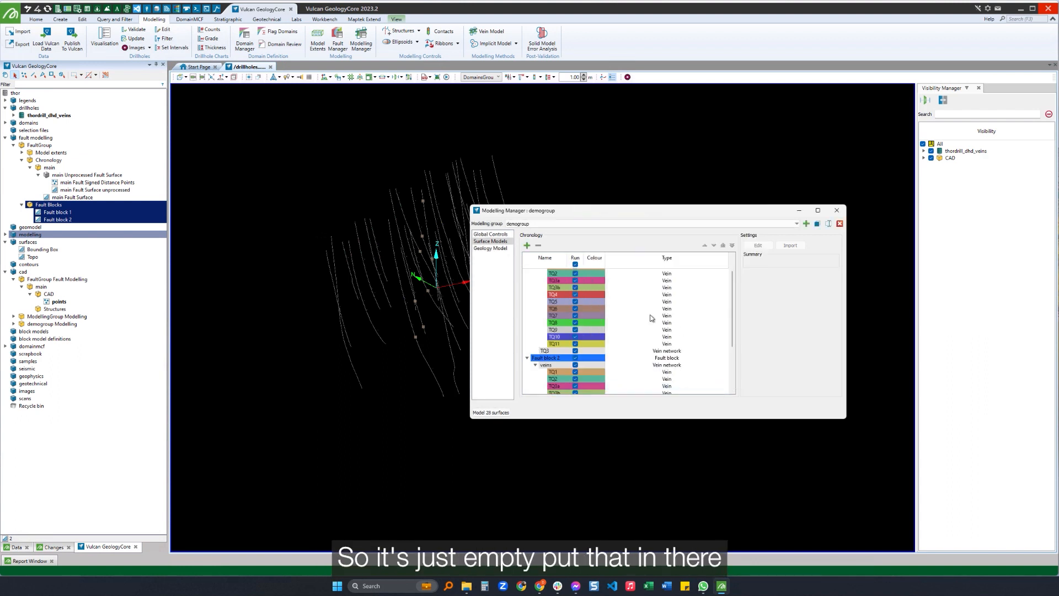
In Fault block 1, move TQ3a and TQ3b into the TQ3 network and nest TQ3 inside the veins network.
click(546, 351)
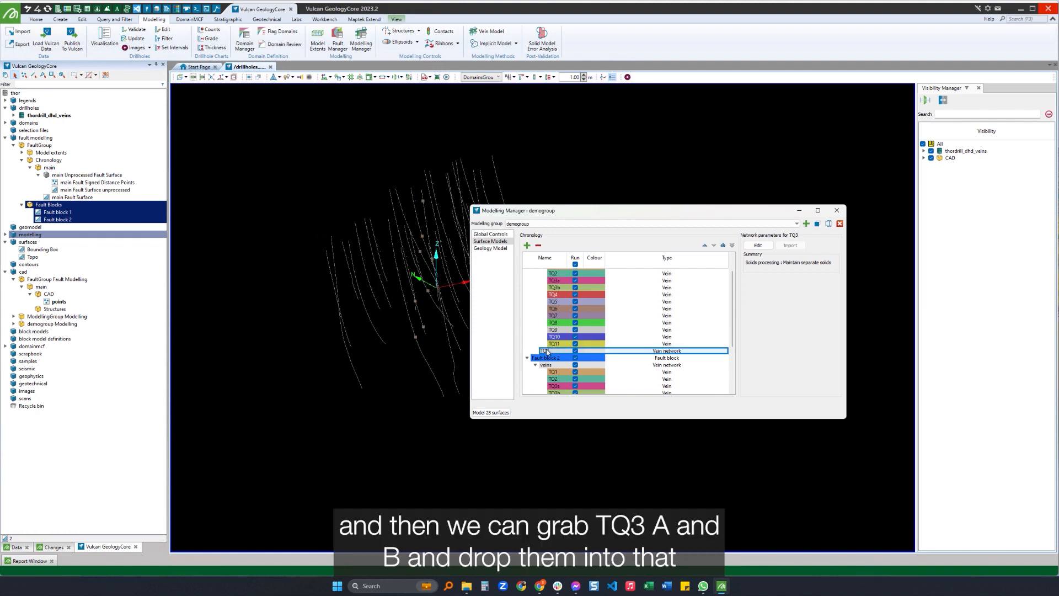
click(554, 280)
shift+click(555, 287)
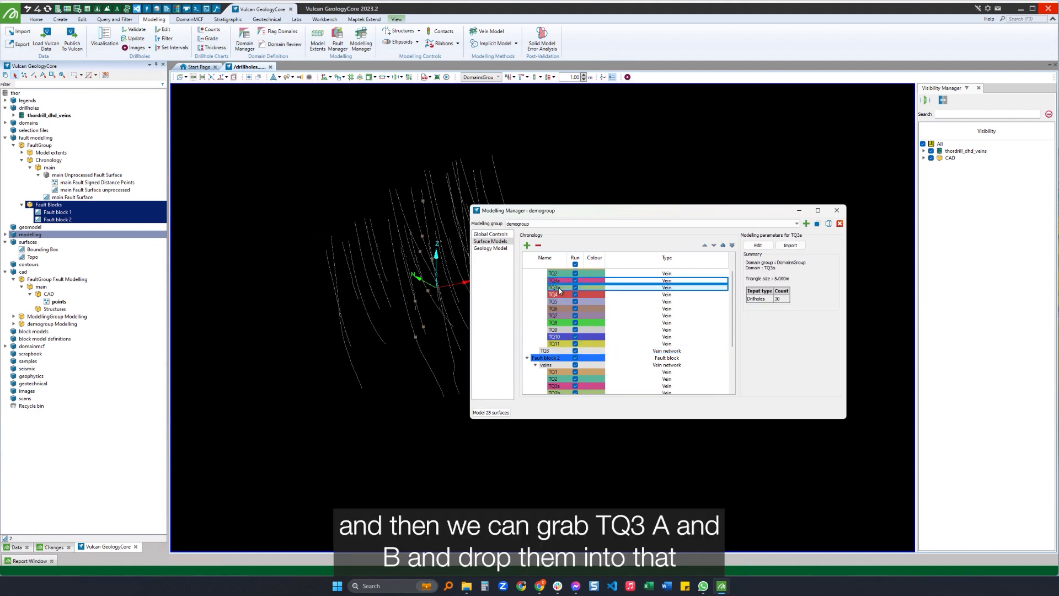
mouse_move(556, 284)
mouse_down()
mouse_move(546, 351)
mouse_move(546, 279)
mouse_up()
Reorder the TQ3 network between TQ2 and TQ4 in Fault block 1 and expand it.
click(553, 356)
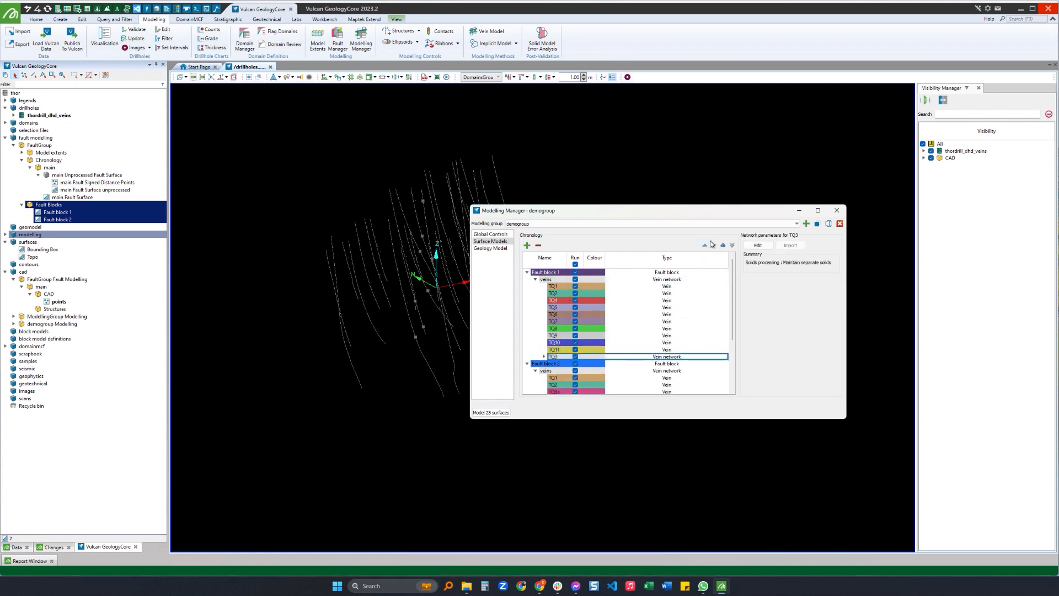
click(705, 246)
click(706, 246)
click(706, 245)
click(706, 245)
click(706, 245)
click(706, 246)
click(705, 246)
click(706, 245)
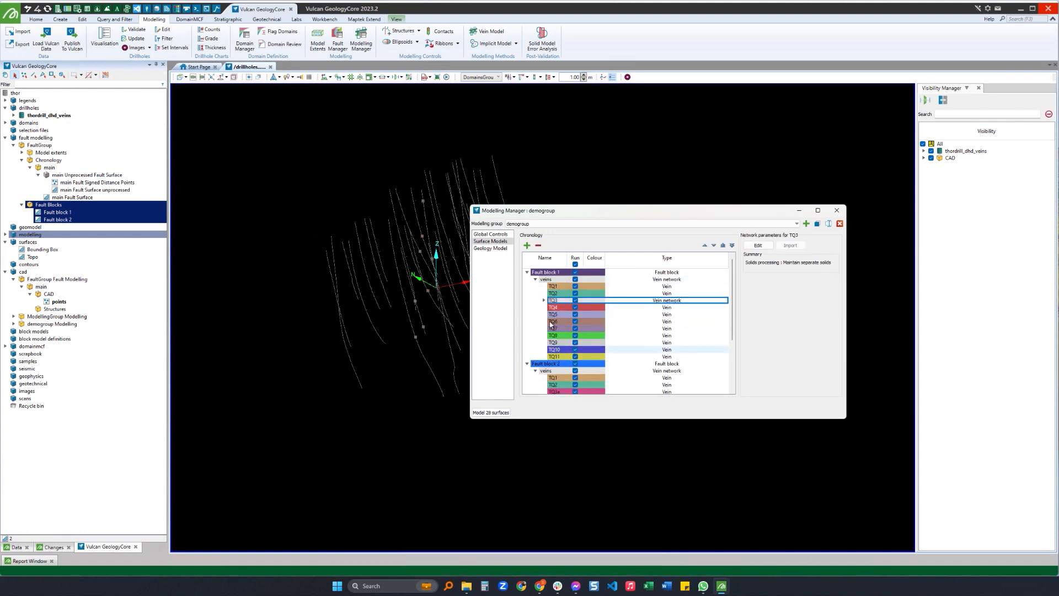
click(543, 302)
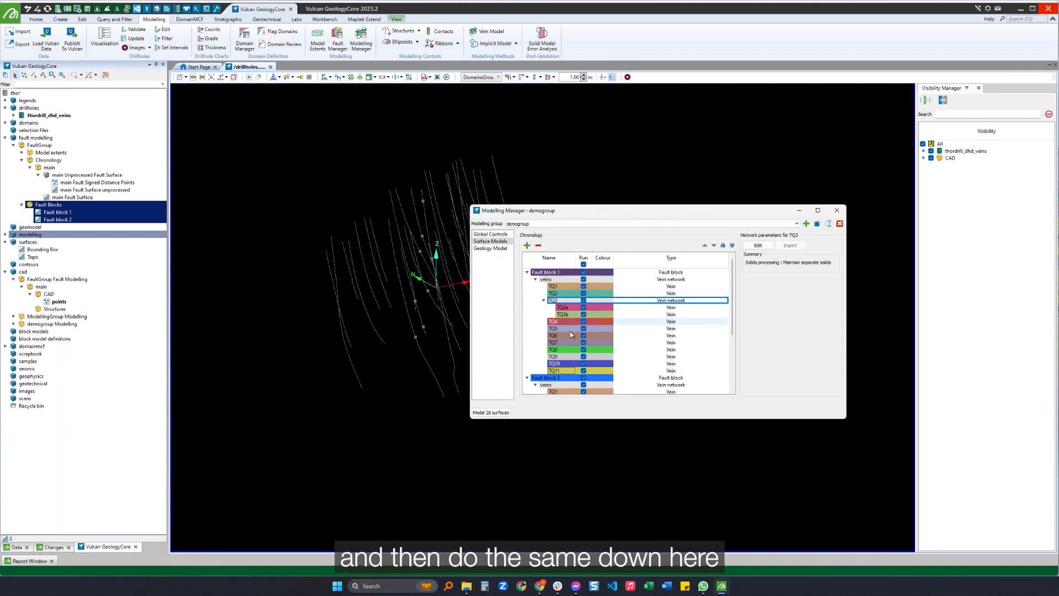
In Fault block 2, move TQ3a and TQ3b into the TQ3 network and nest TQ3 inside the veins network.
scroll(570, 331, down, 2)
scroll(570, 325, down, 2)
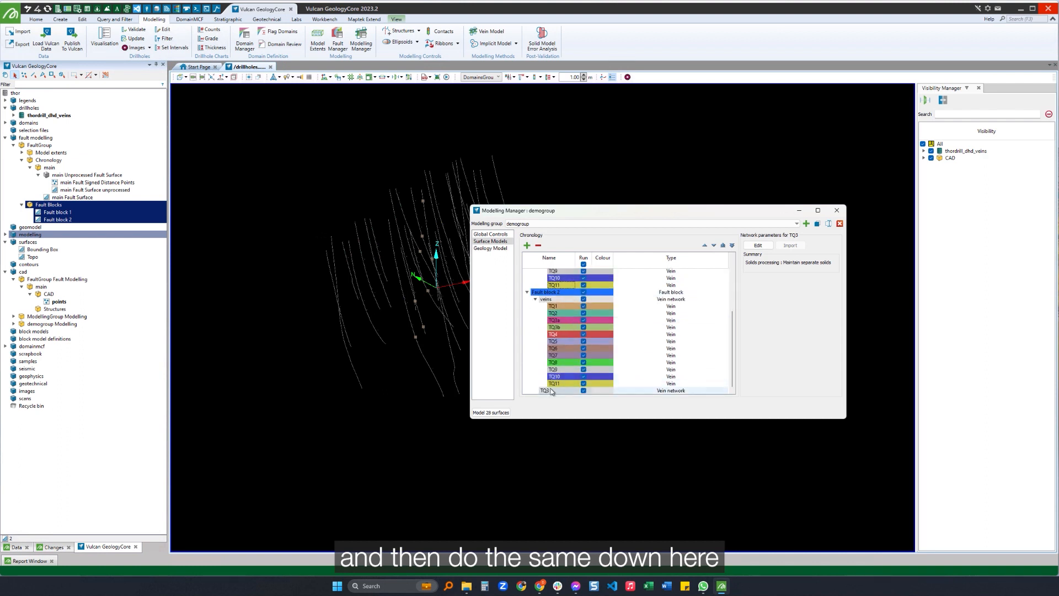
click(560, 321)
shift+click(560, 327)
mouse_move(559, 327)
mouse_down()
mouse_move(552, 392)
mouse_move(559, 319)
mouse_up()
scroll(567, 361, up, 1)
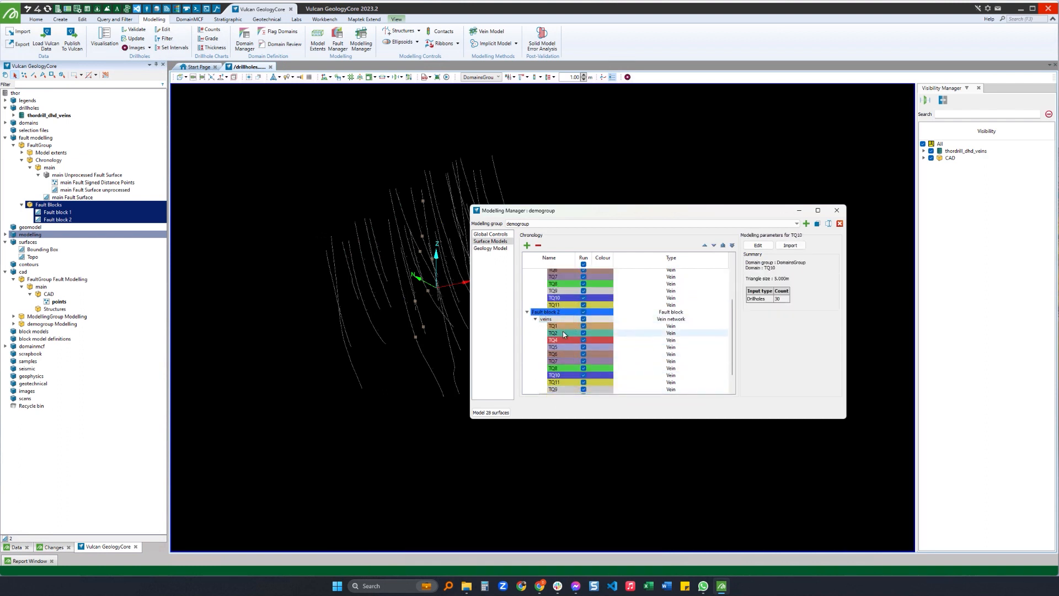
scroll(561, 342, down, 1)
drag(554, 376, 556, 300)
Reorder Fault block 2's veins so that TQ3 sits between TQ2 and TQ4, and TQ9 between TQ8 and TQ10.
click(555, 390)
click(704, 246)
click(704, 247)
double_click(704, 246)
click(704, 246)
click(704, 246)
click(704, 246)
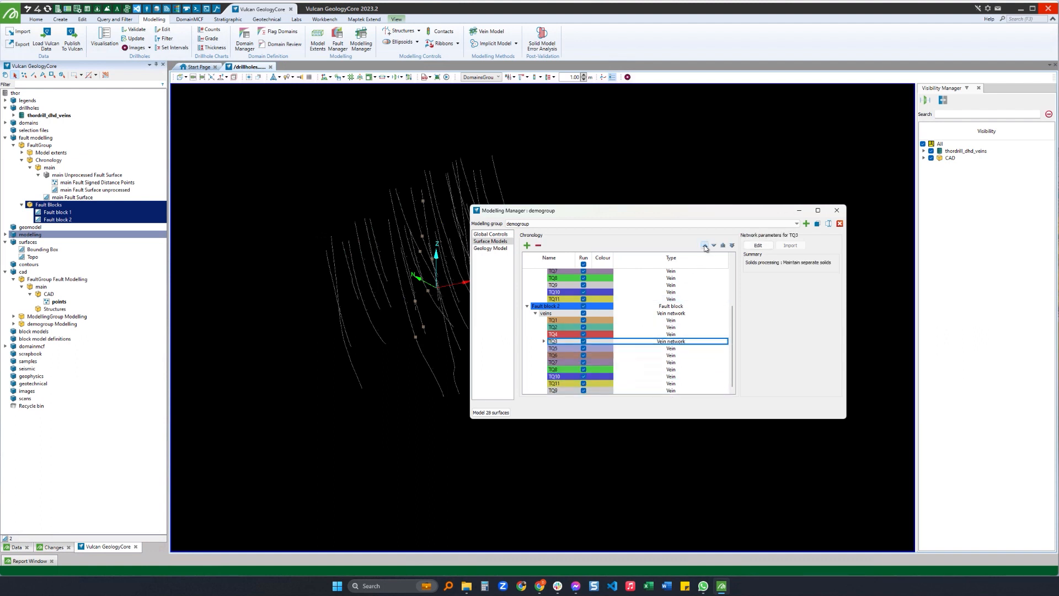
click(704, 245)
click(556, 376)
shift+click(556, 383)
click(714, 246)
click(557, 368)
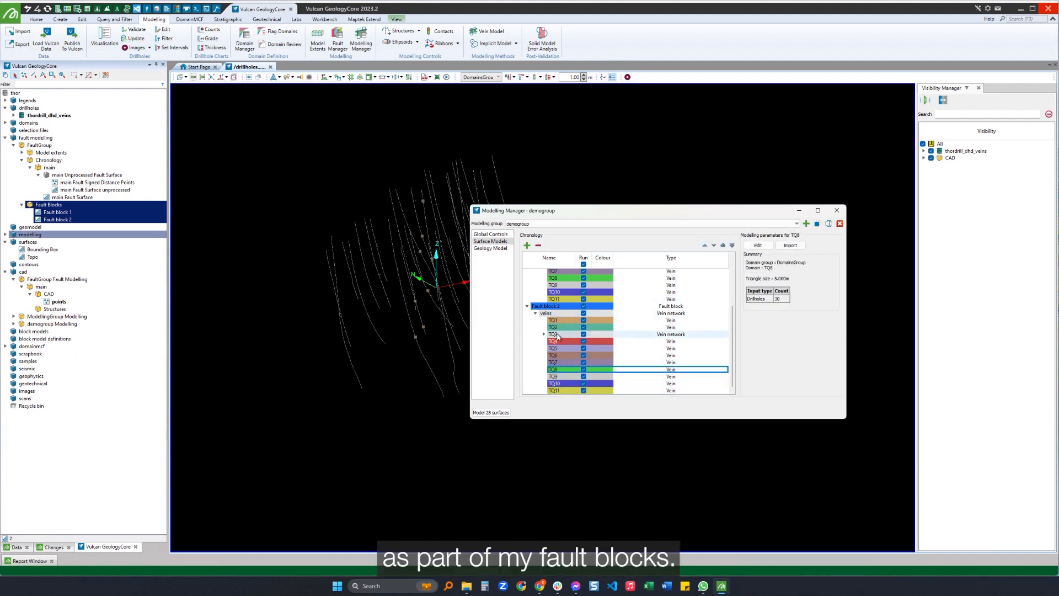
Display the Fault block 2 solid in the 3D view and inspect it against the drillholes.
scroll(557, 356, up, 4)
scroll(557, 356, down, 4)
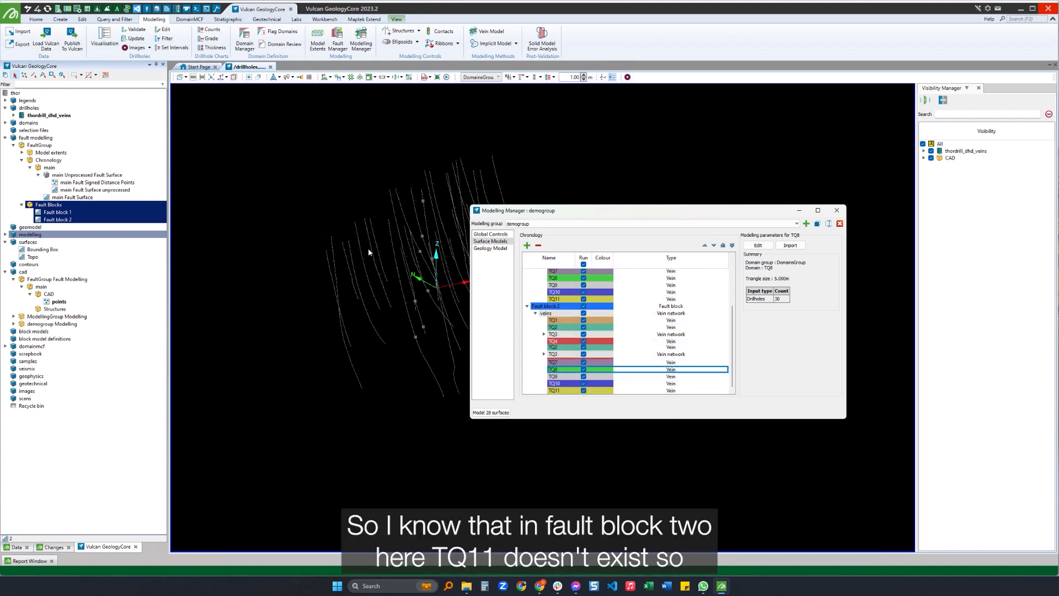
scroll(556, 353, up, 1)
drag(69, 219, 298, 236)
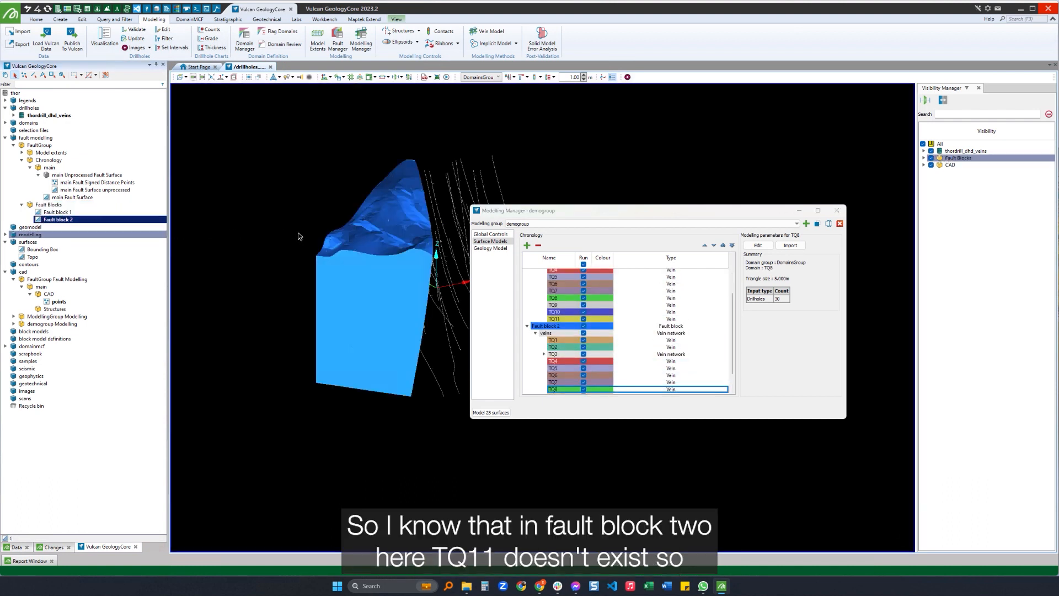
drag(384, 297, 395, 220)
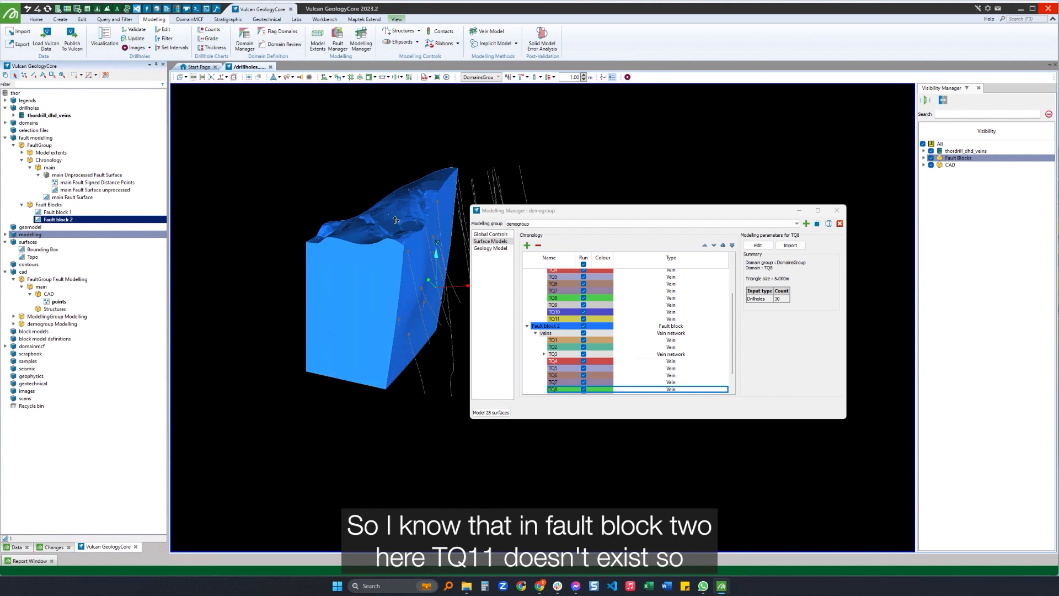
Remove vein TQ11 from the veins network of Fault block 2.
scroll(558, 353, down, 1)
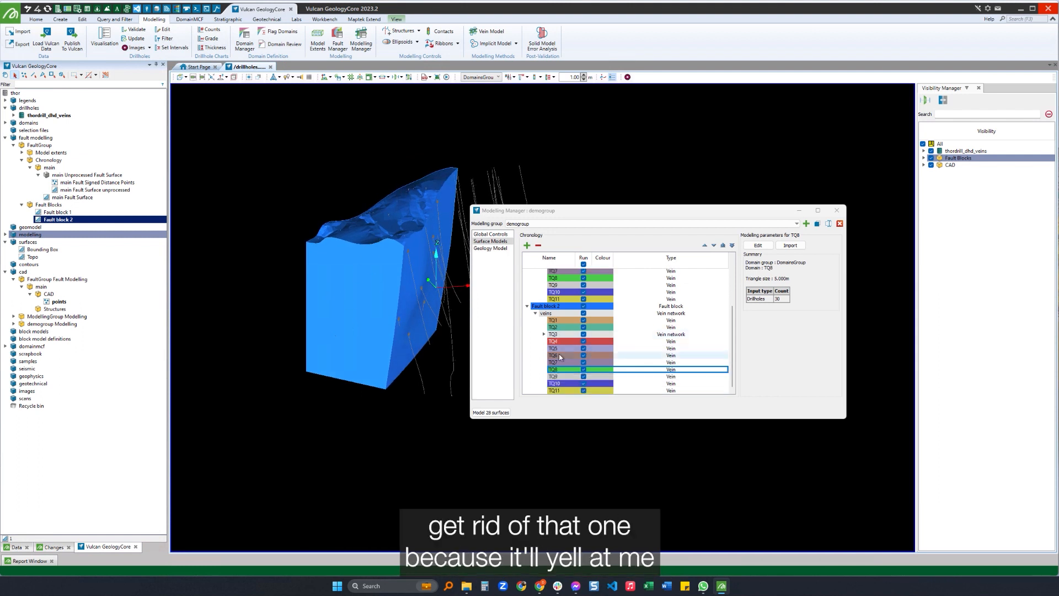
click(581, 390)
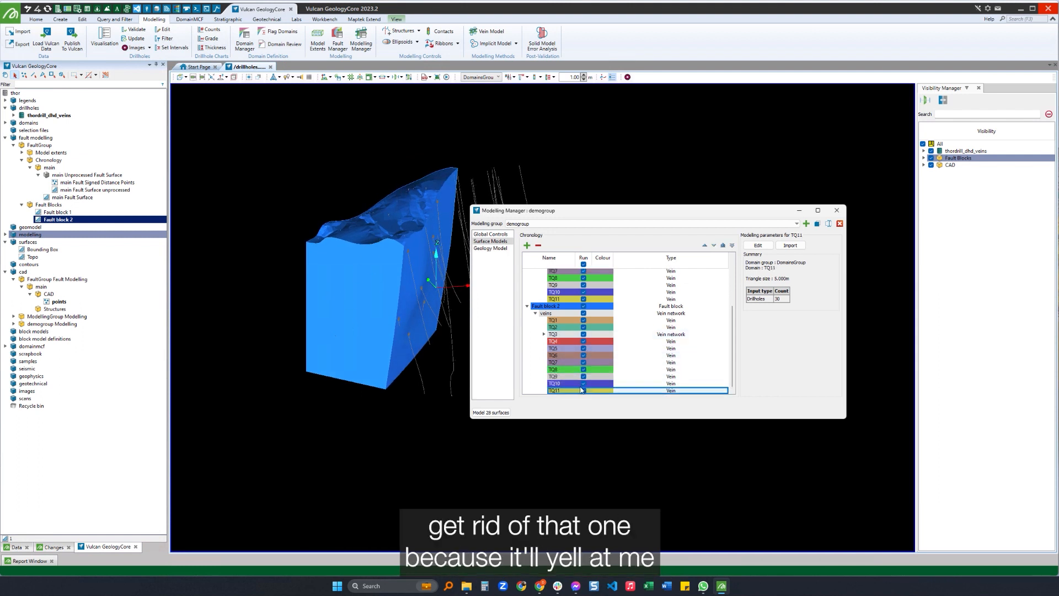
click(538, 246)
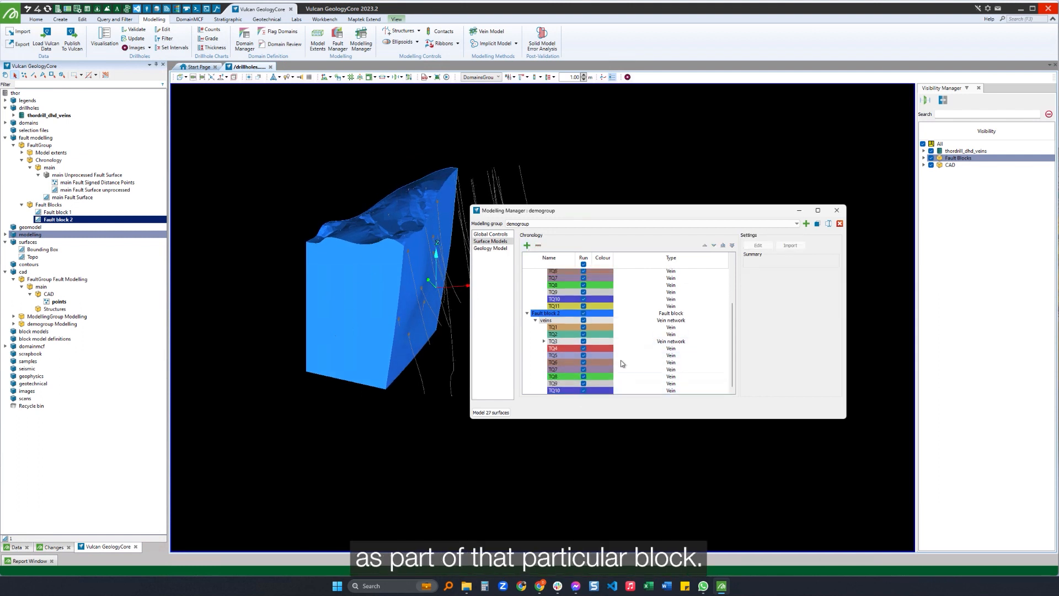
Set Fault block 2's TQ3 network to merge to a single solid, with TQ3a truncating against TQ3b on the hanging wall.
click(545, 343)
click(544, 341)
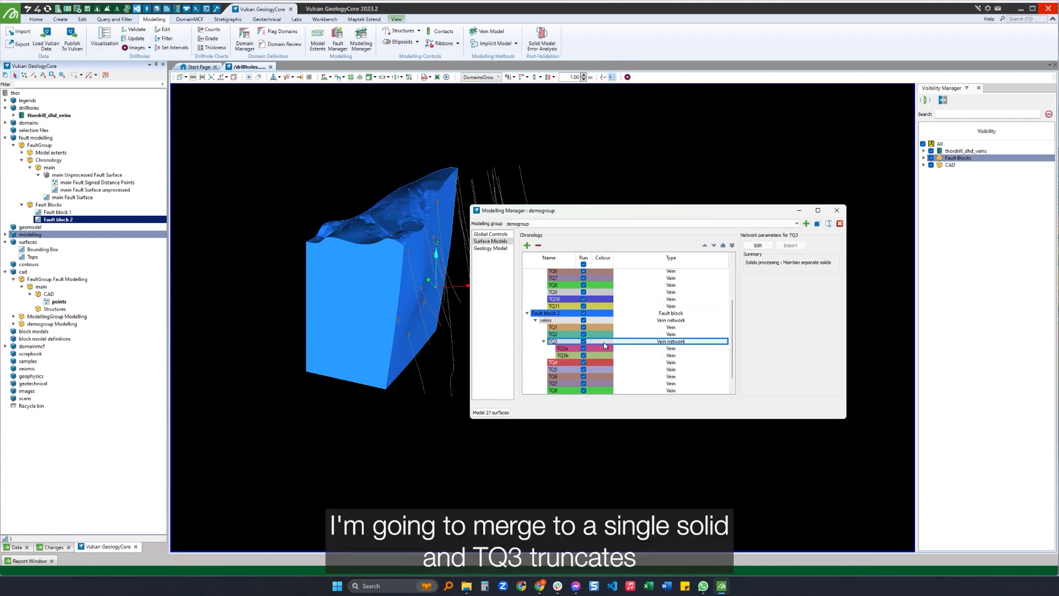
click(757, 245)
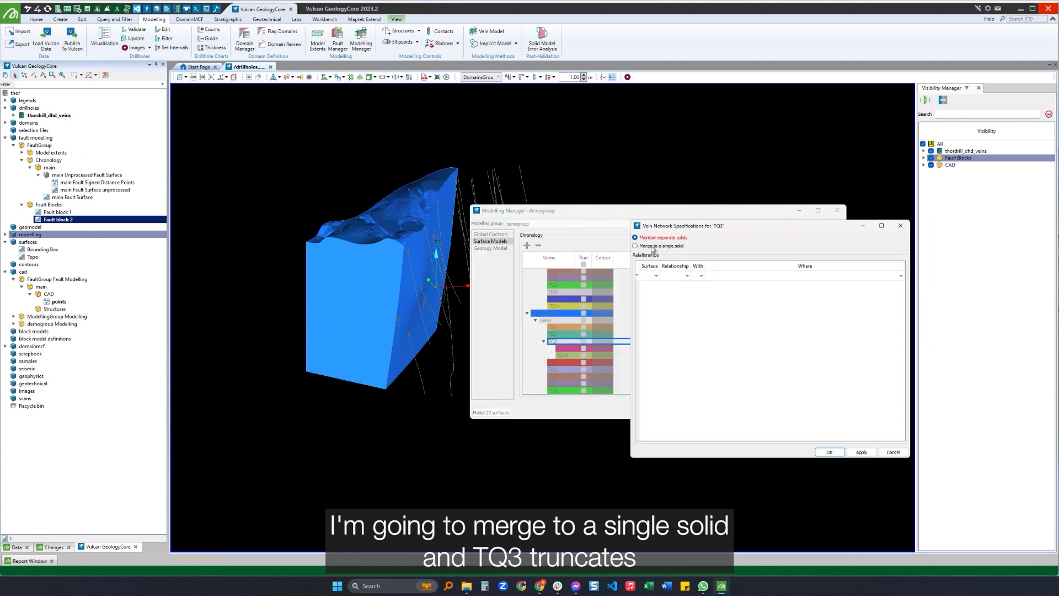
click(652, 247)
click(656, 275)
click(653, 284)
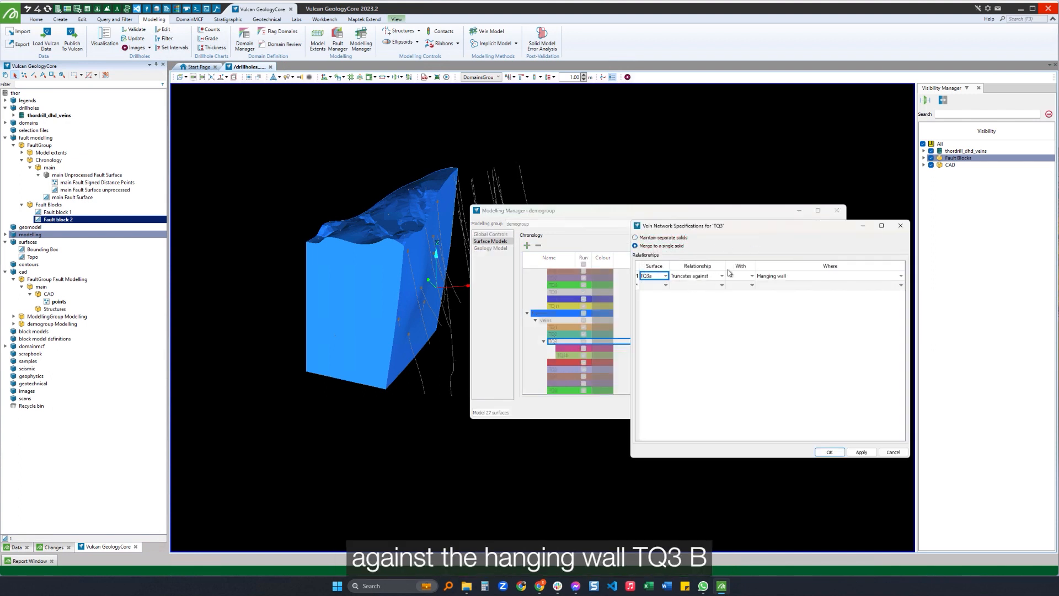
click(753, 276)
click(742, 284)
click(829, 452)
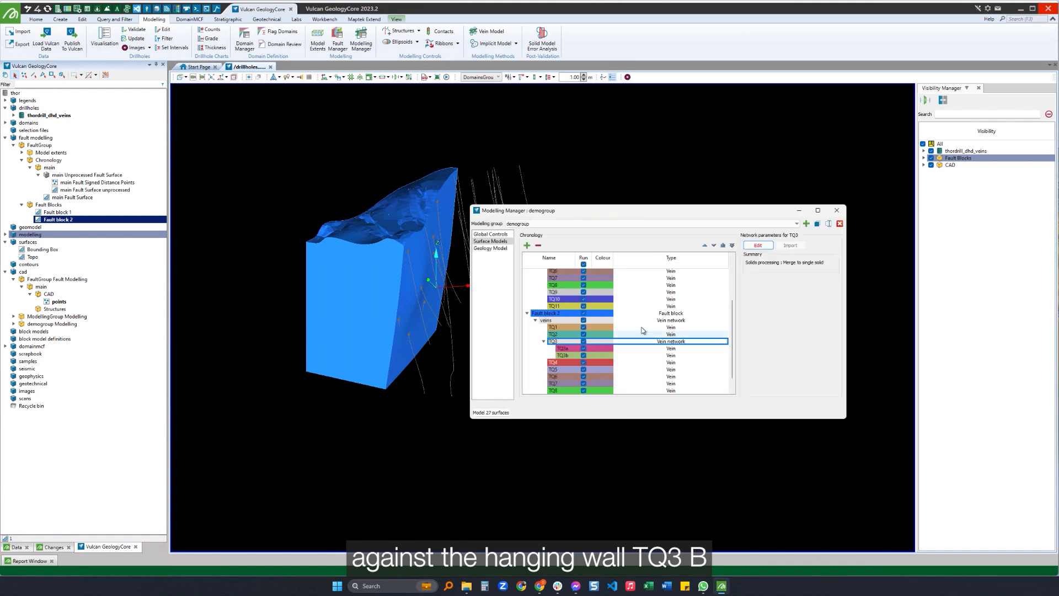
Display the Fault block 1 solid in the 3D view and remove vein TQ3a from that block's TQ3 network.
scroll(553, 365, down, 2)
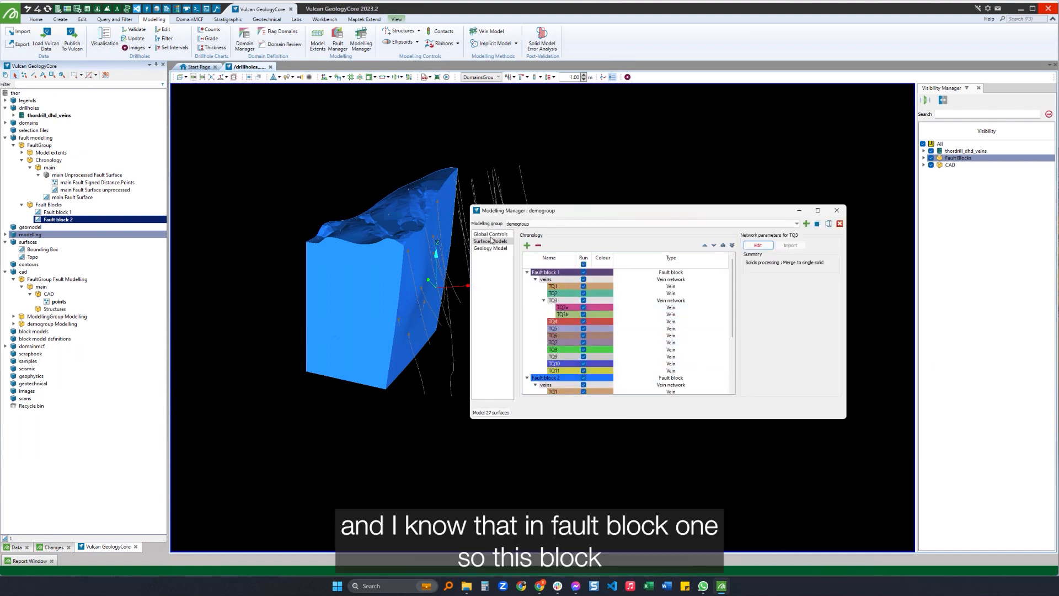
click(57, 213)
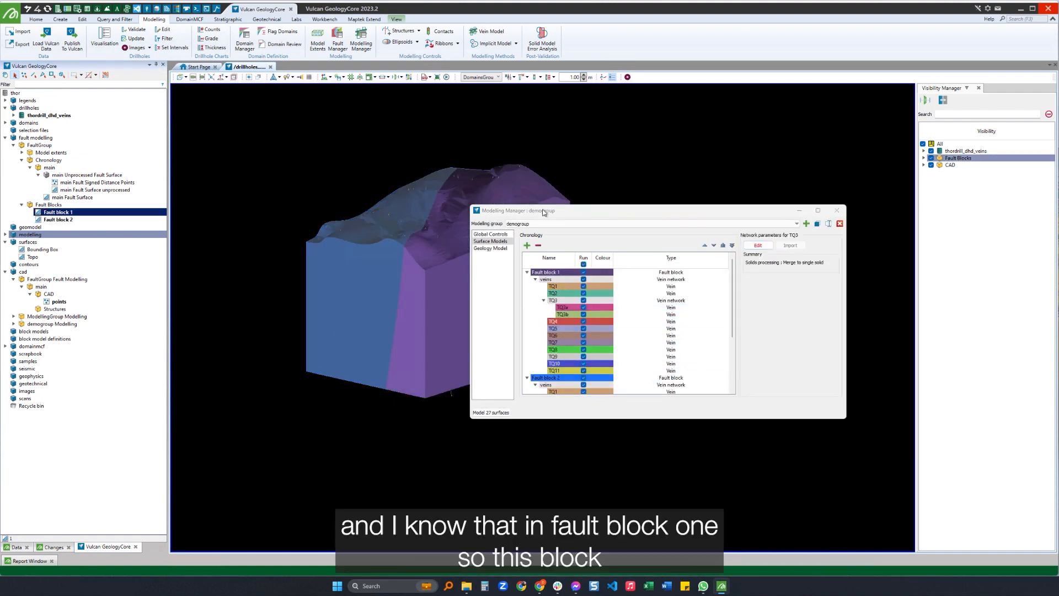
click(570, 310)
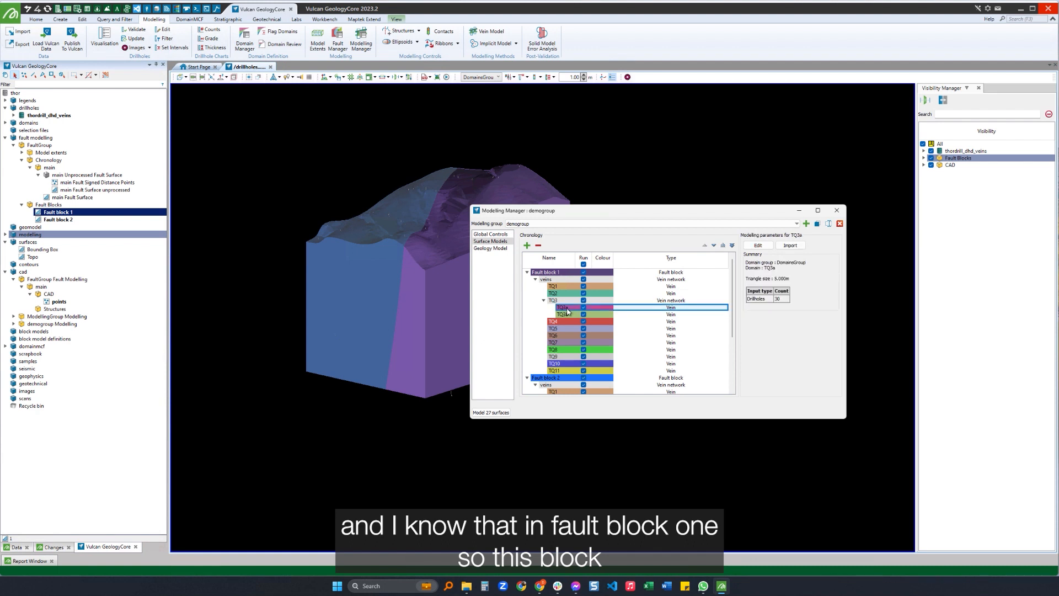
click(539, 246)
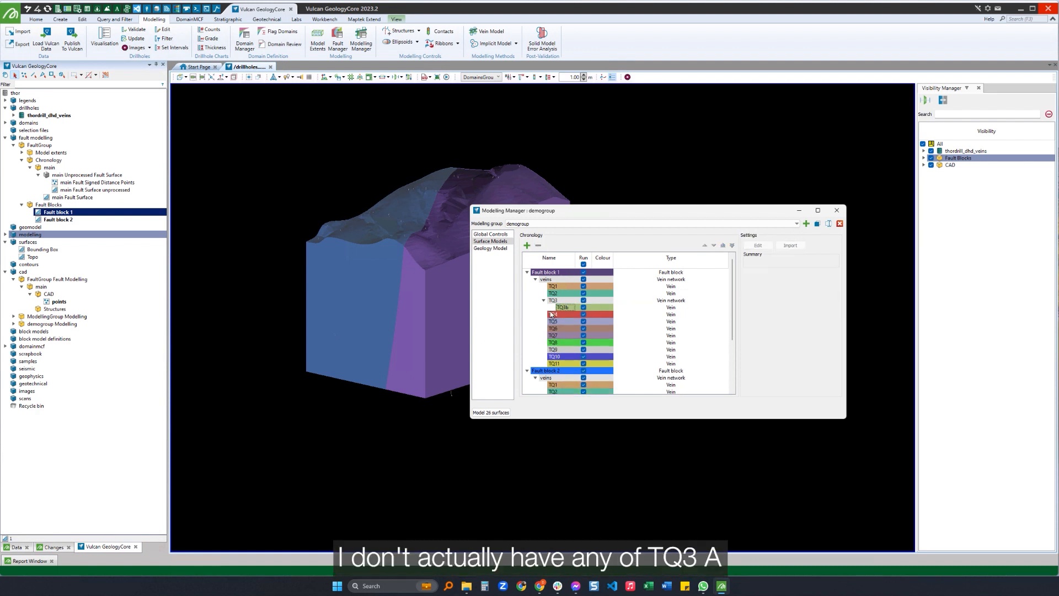
Set Fault block 1's TQ3 vein network to merge to a single solid.
click(757, 246)
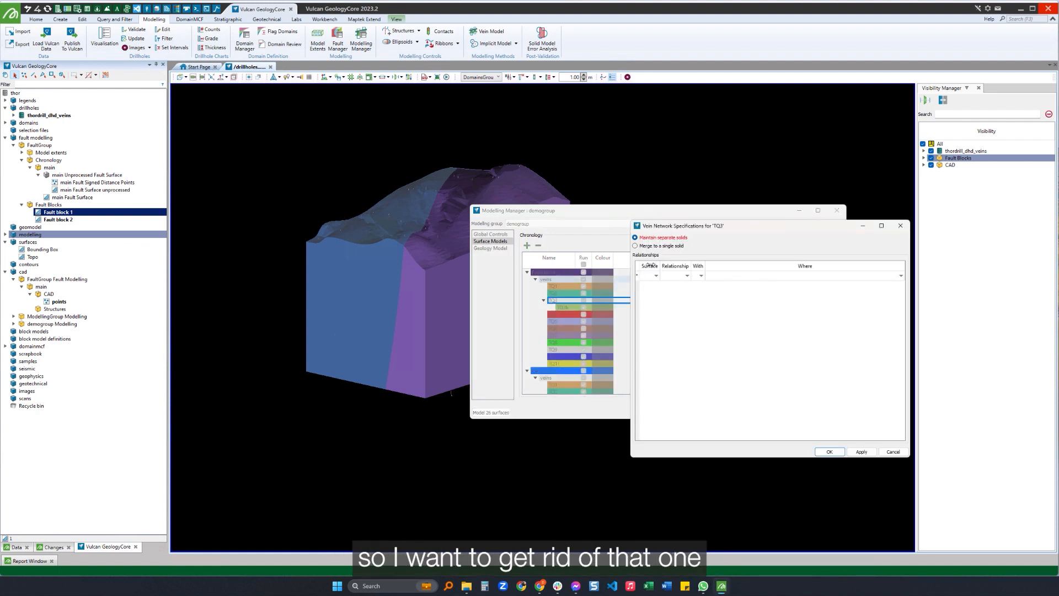
click(657, 246)
click(830, 452)
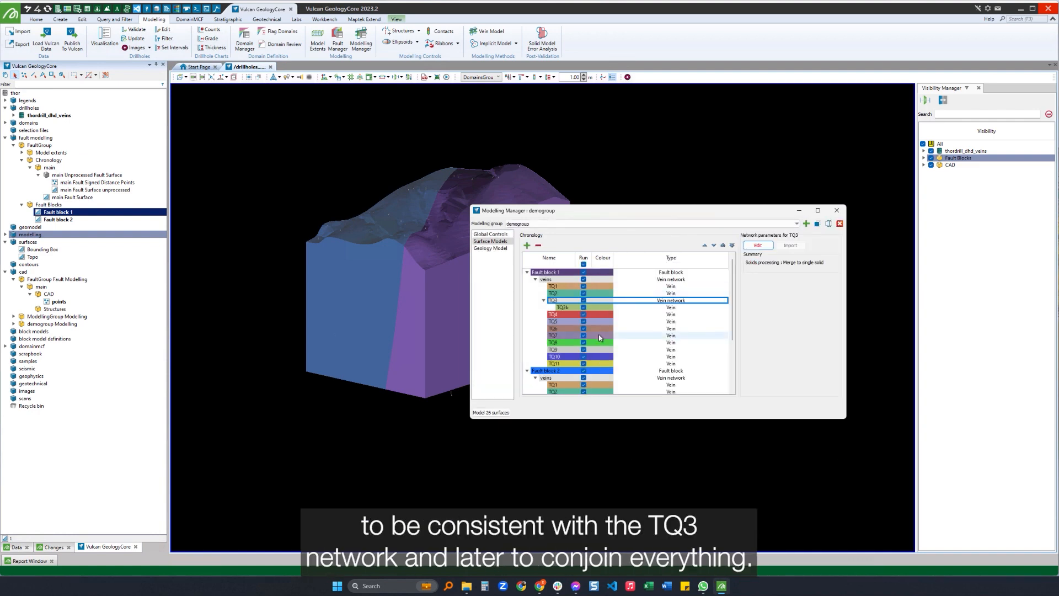
For vein TQ1 in Fault block 1, treat matching intervals at both the top and bottom of holes as inside the surface.
scroll(581, 318, down, 3)
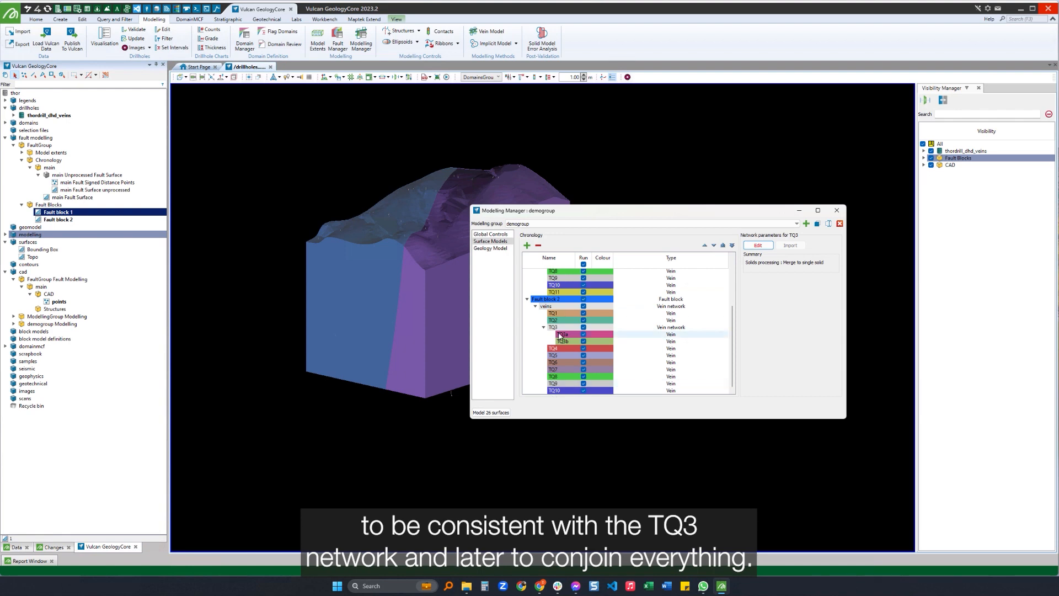
scroll(560, 334, up, 3)
click(709, 285)
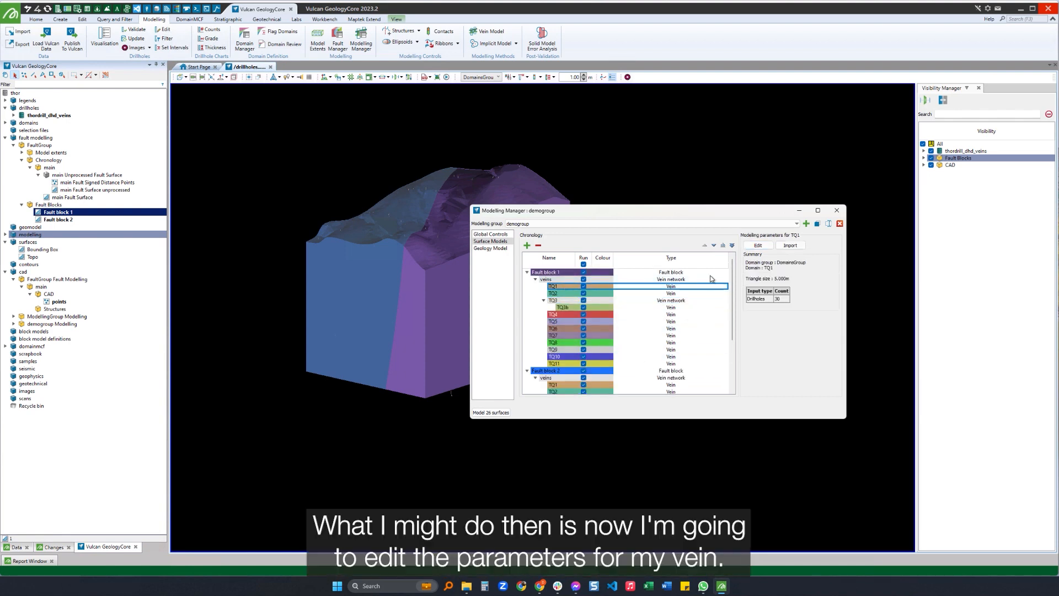
click(757, 245)
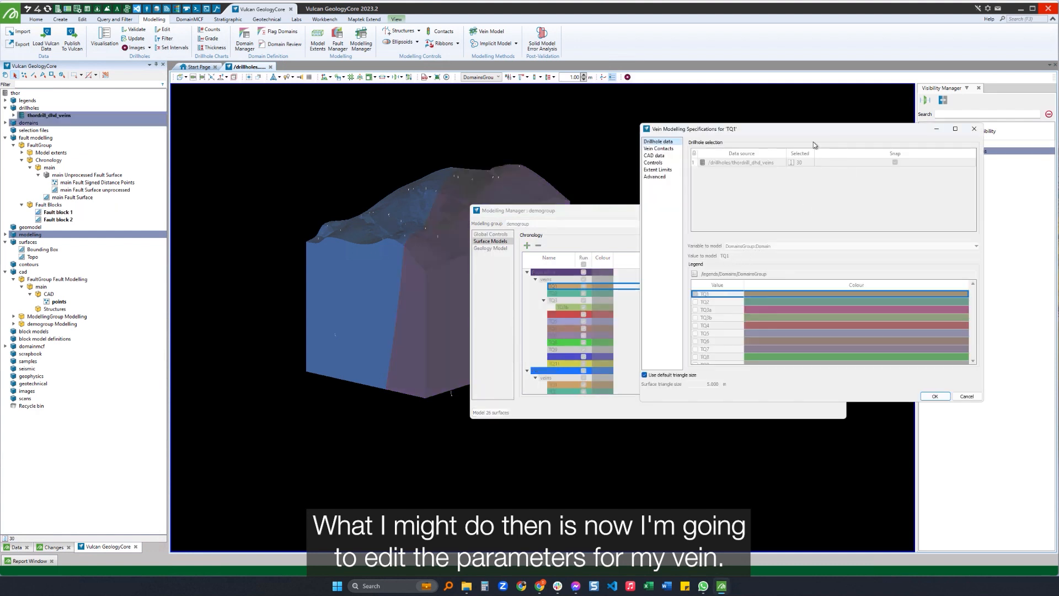
click(658, 149)
click(656, 156)
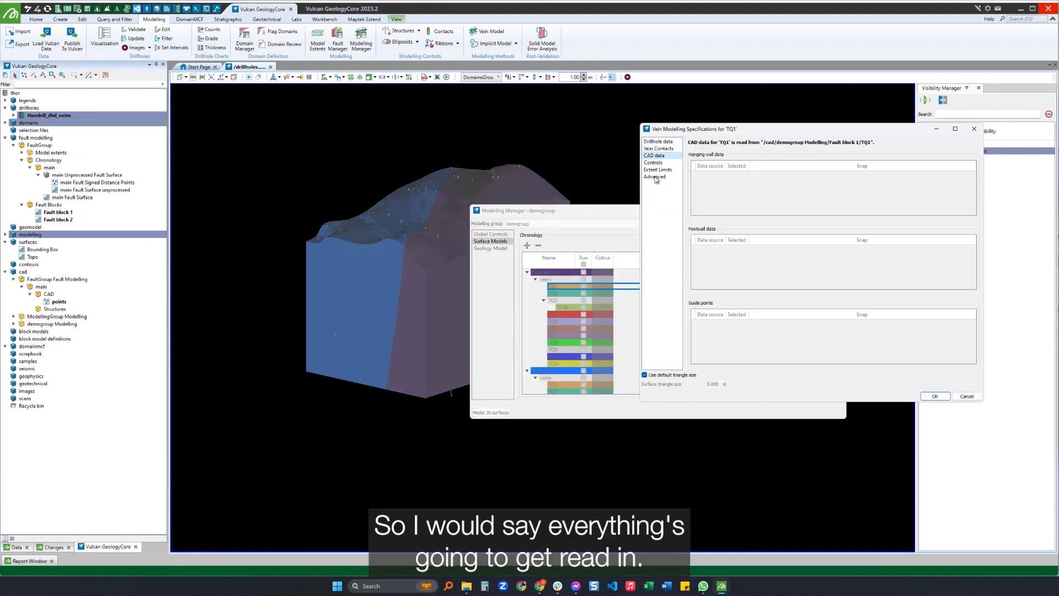
click(654, 164)
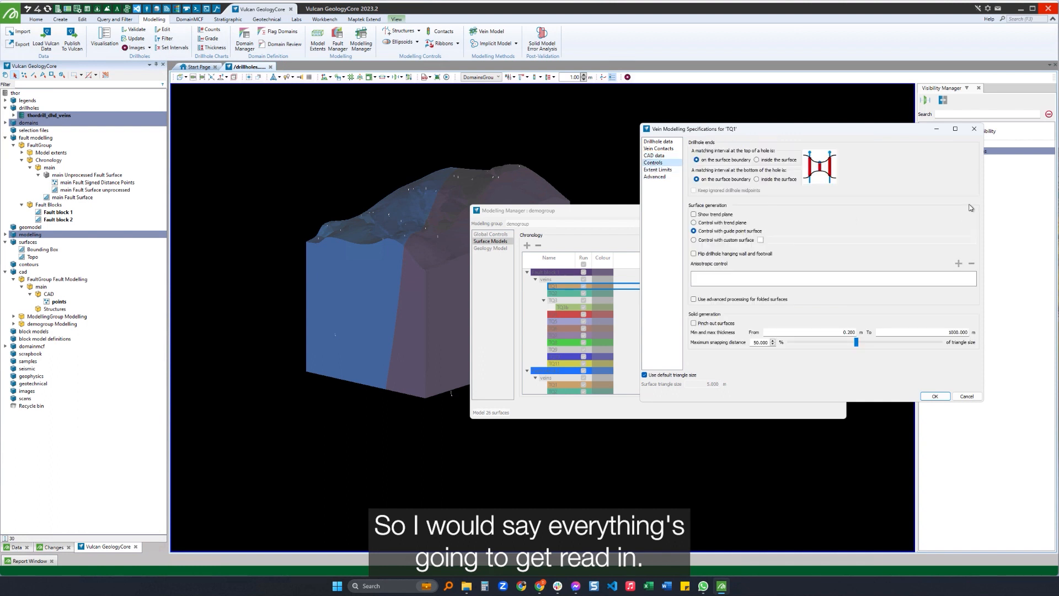
click(763, 161)
click(767, 179)
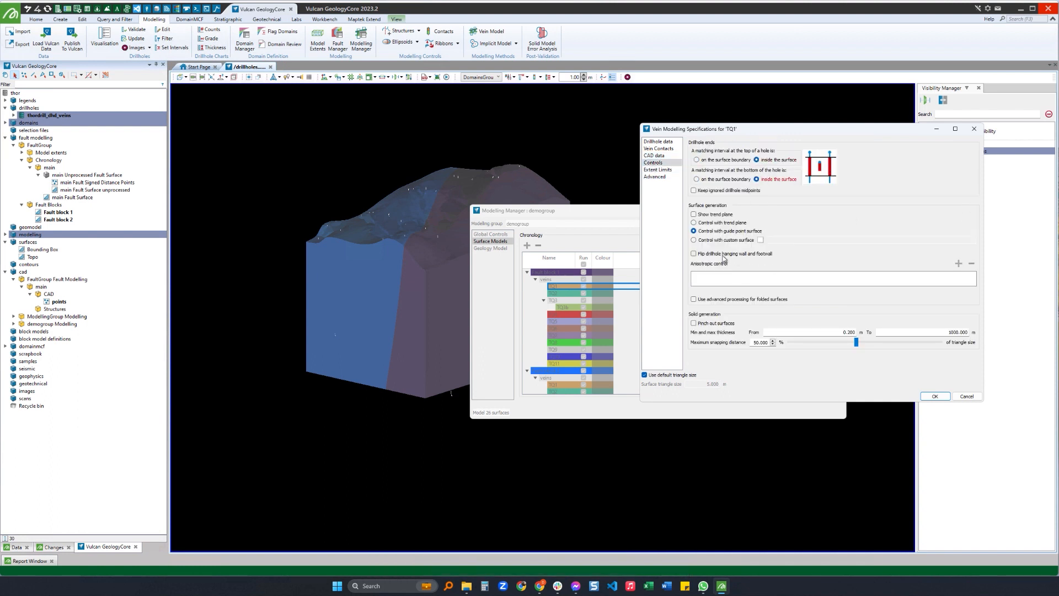
Set TQ1's minimum solid thickness to 0.3 m, keep the default extent limits, and accept the vein specifications.
double_click(801, 333)
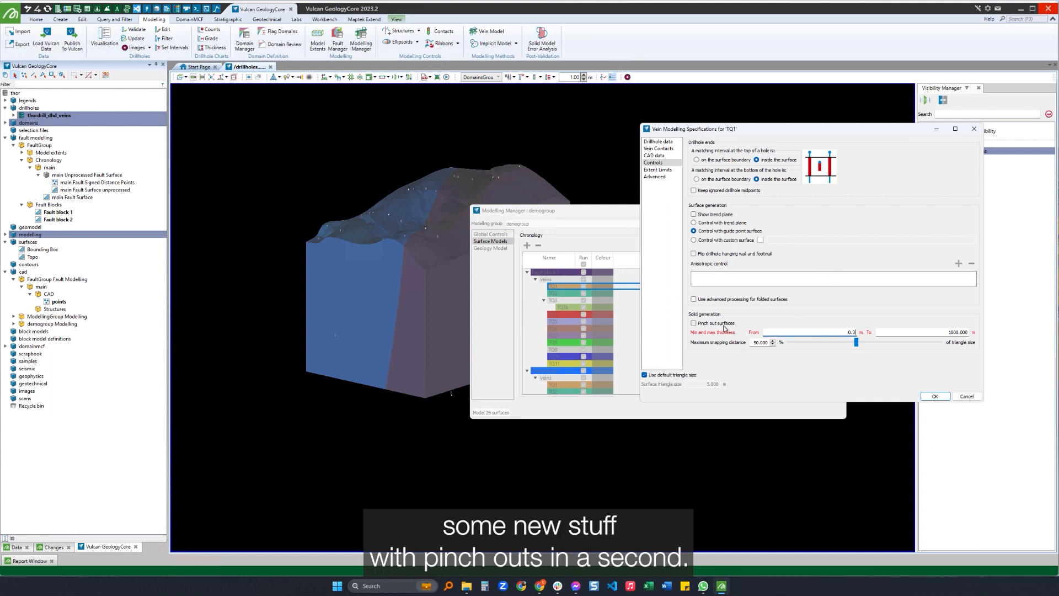
click(657, 171)
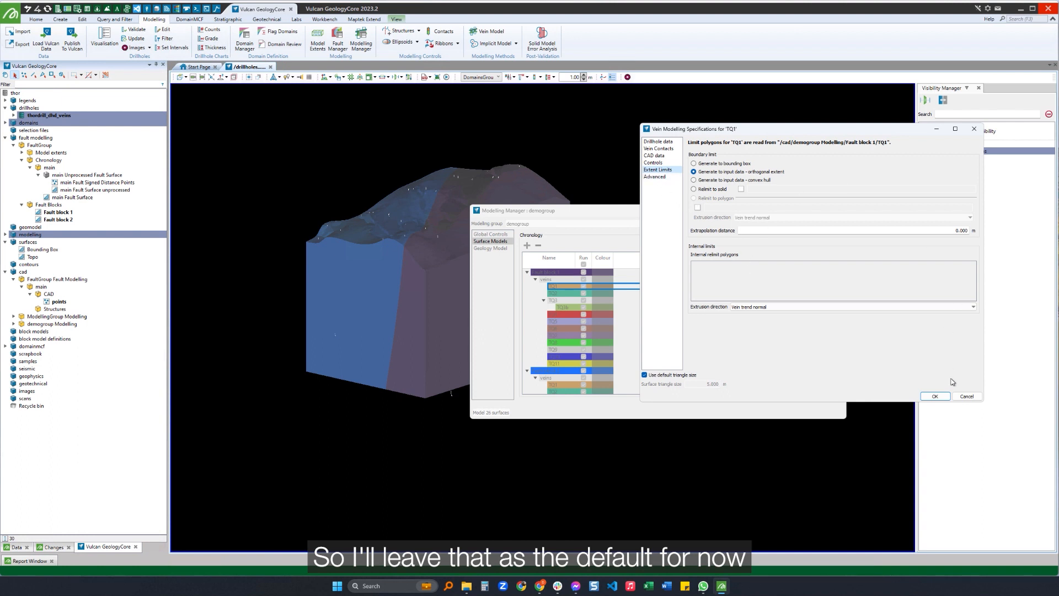
click(935, 396)
Import Fault block 1's TQ1 specifications into all the remaining veins of both fault blocks.
click(567, 293)
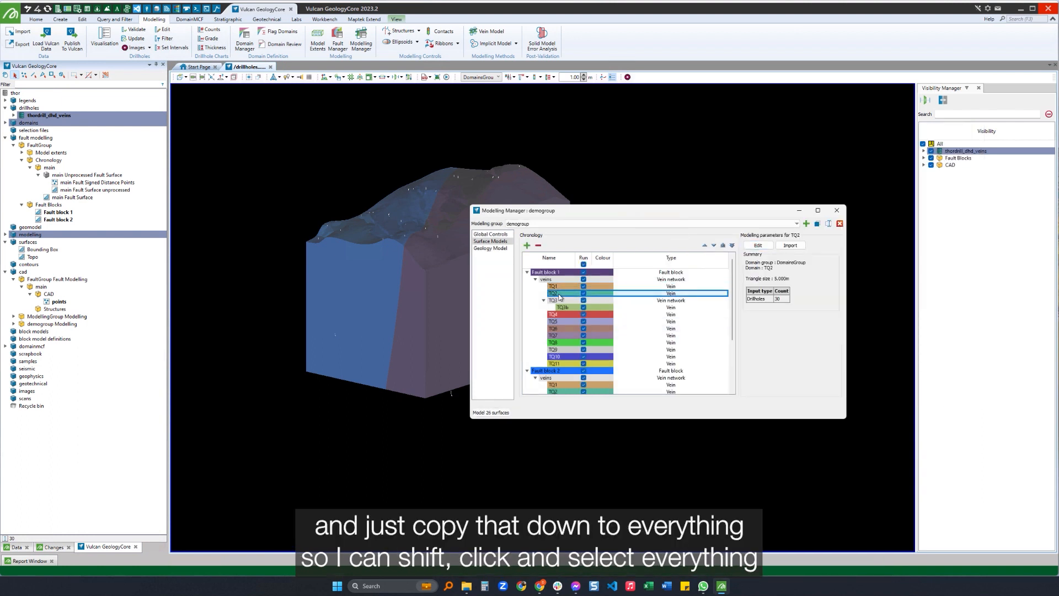
scroll(567, 319, down, 3)
shift+click(567, 393)
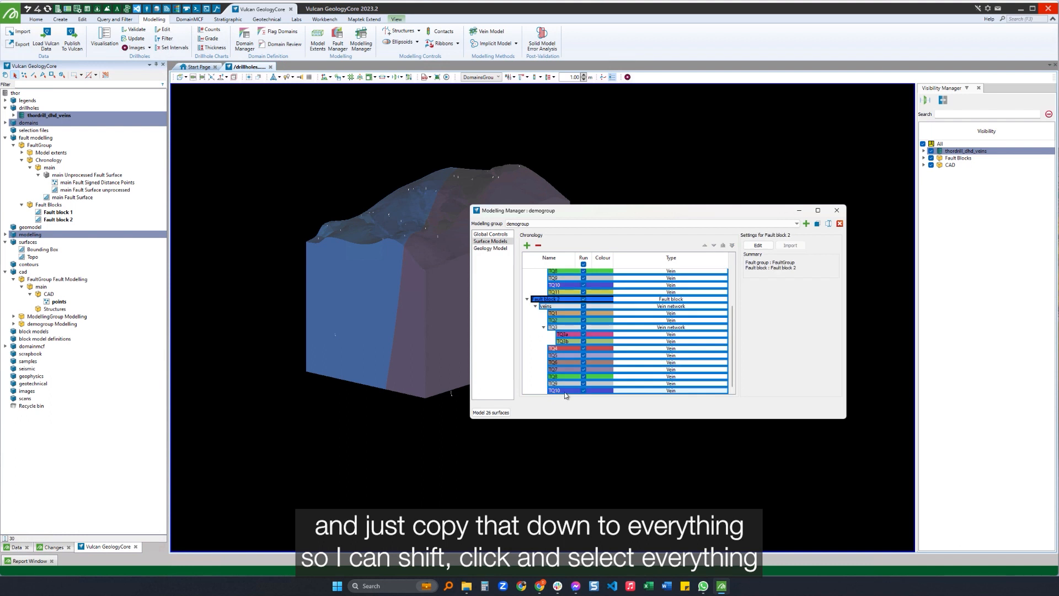
ctrl+click(545, 300)
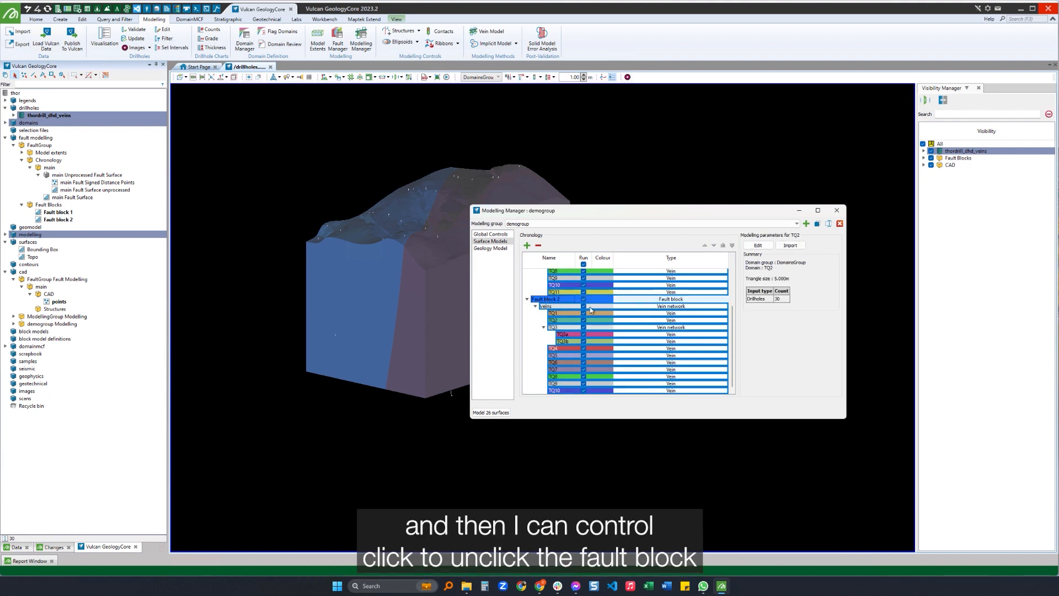
click(789, 245)
click(531, 288)
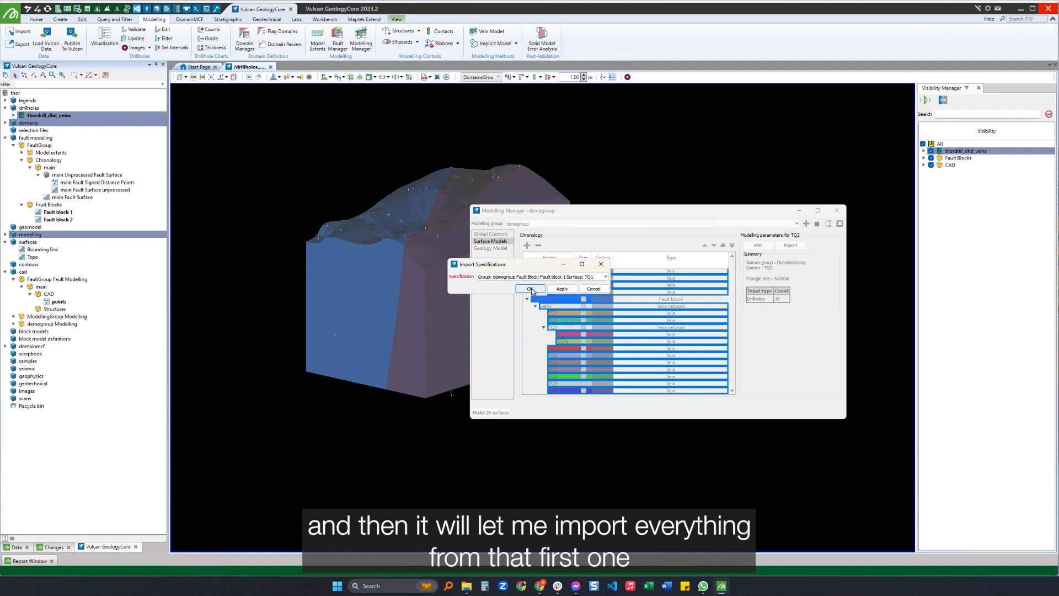
Model all the demogroup surfaces and close the Modelling Manager.
click(490, 413)
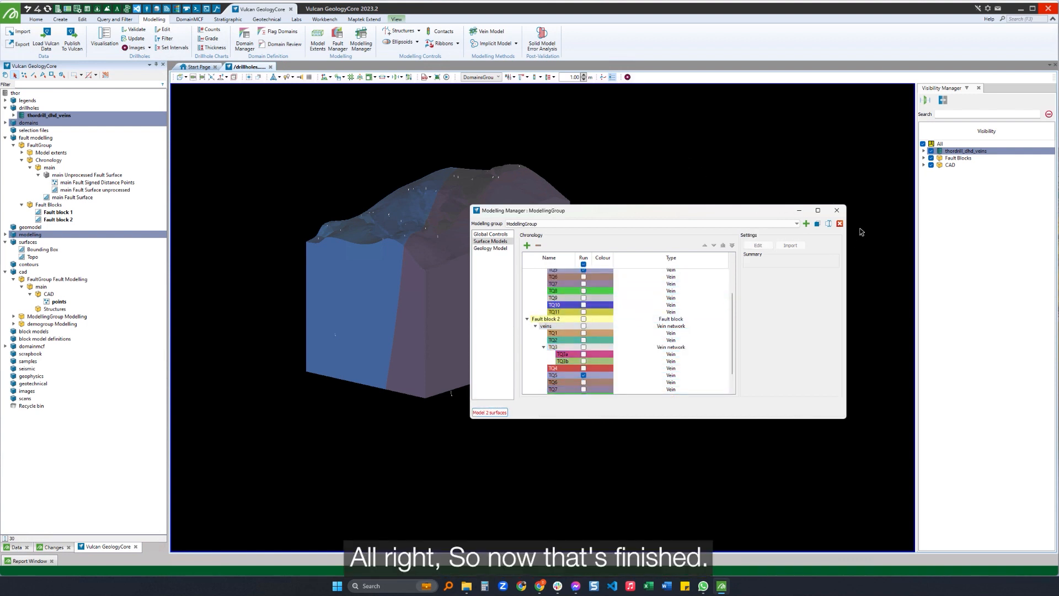
click(836, 211)
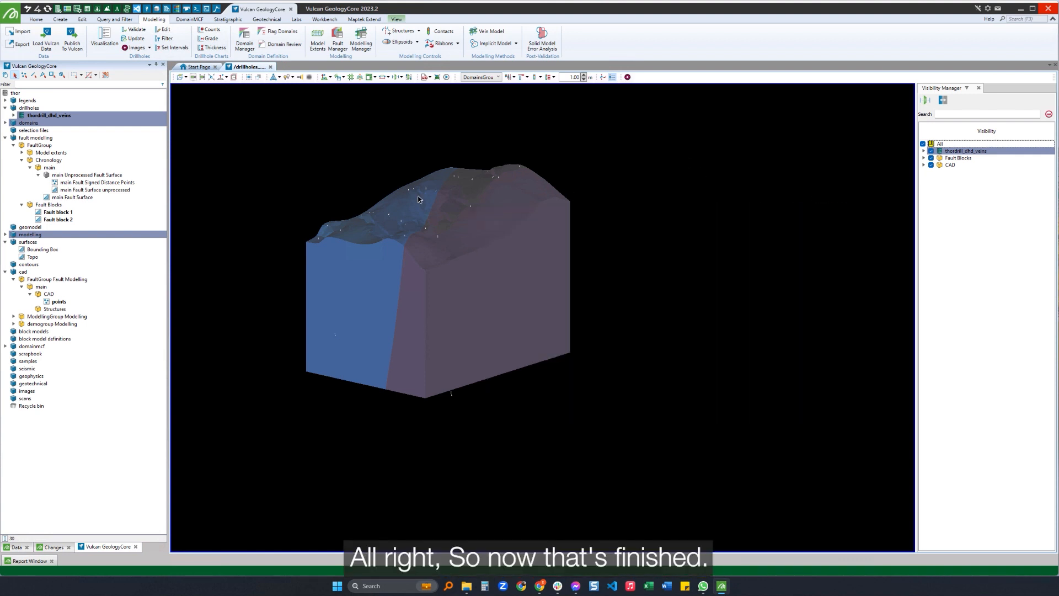
Remove the fault block solids from the 3D view and collapse the fault modelling data.
click(54, 207)
key(Delete)
click(5, 138)
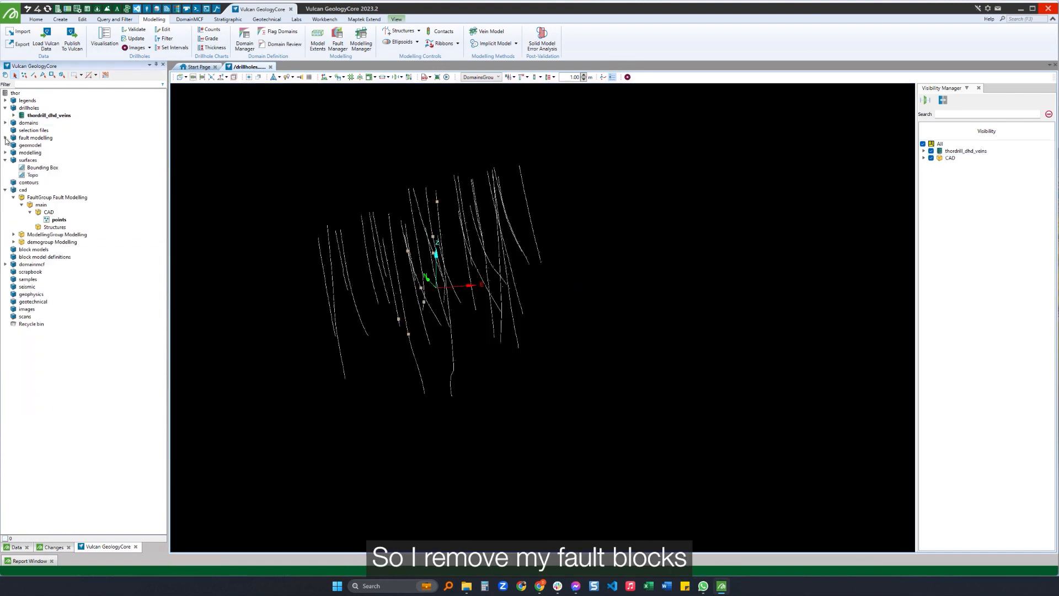
Display the demogroup vein chronologies of Fault block 1 and Fault block 2 in the 3D view.
click(6, 152)
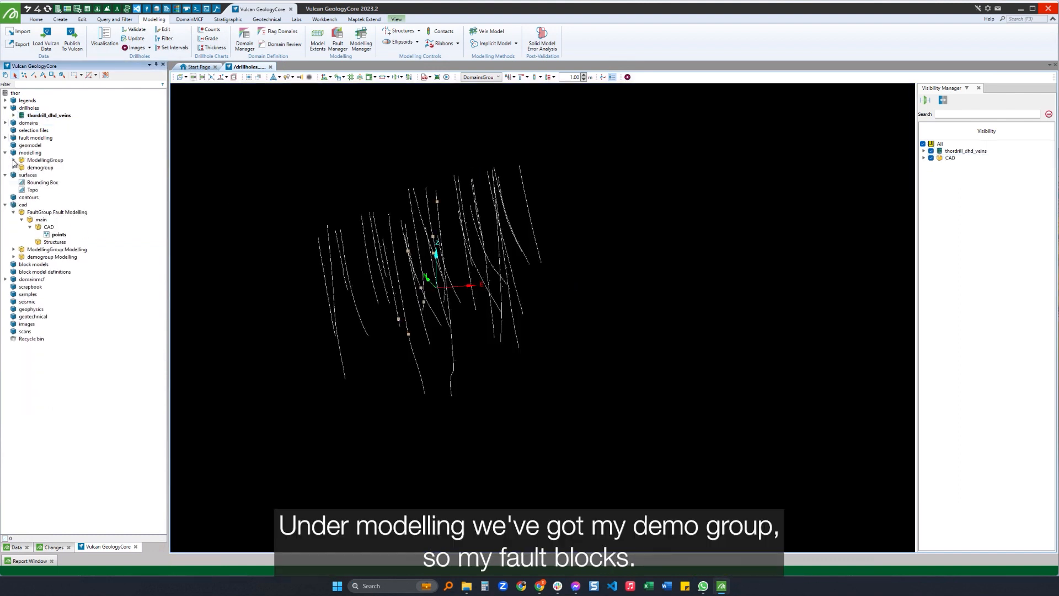
click(13, 167)
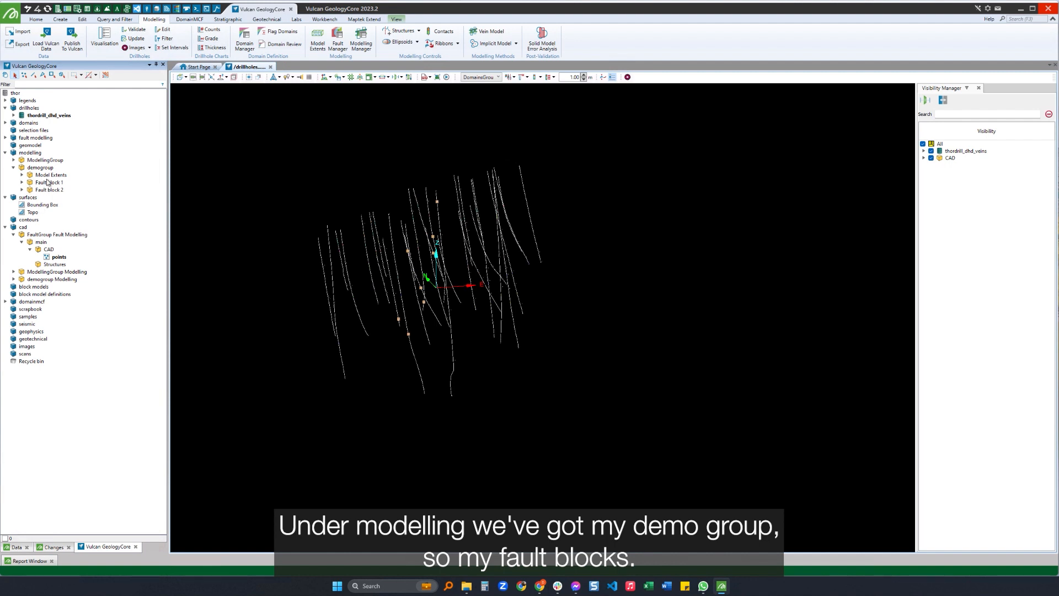
click(22, 182)
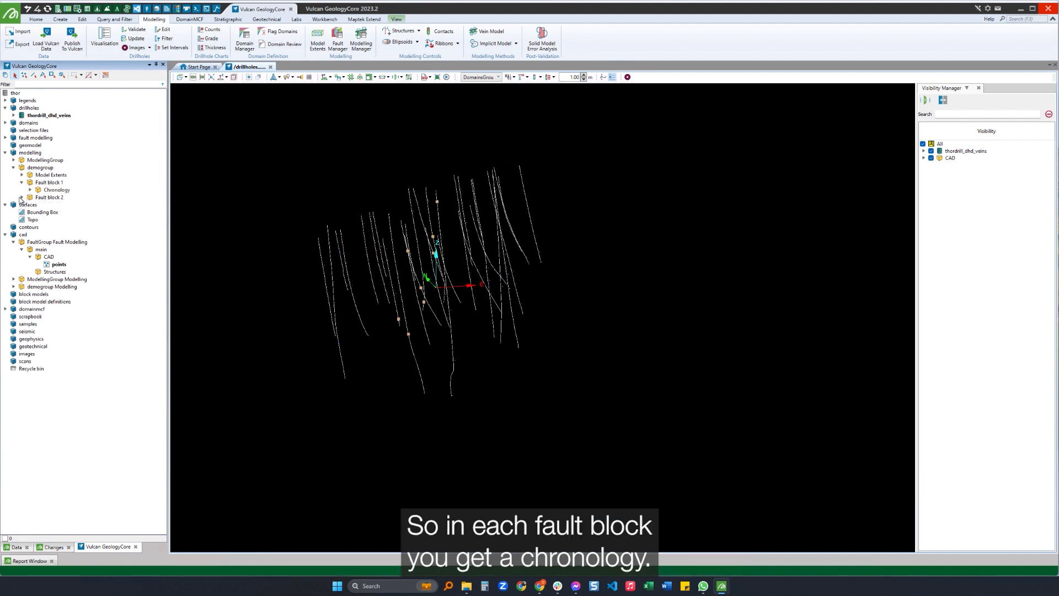
click(22, 198)
click(30, 190)
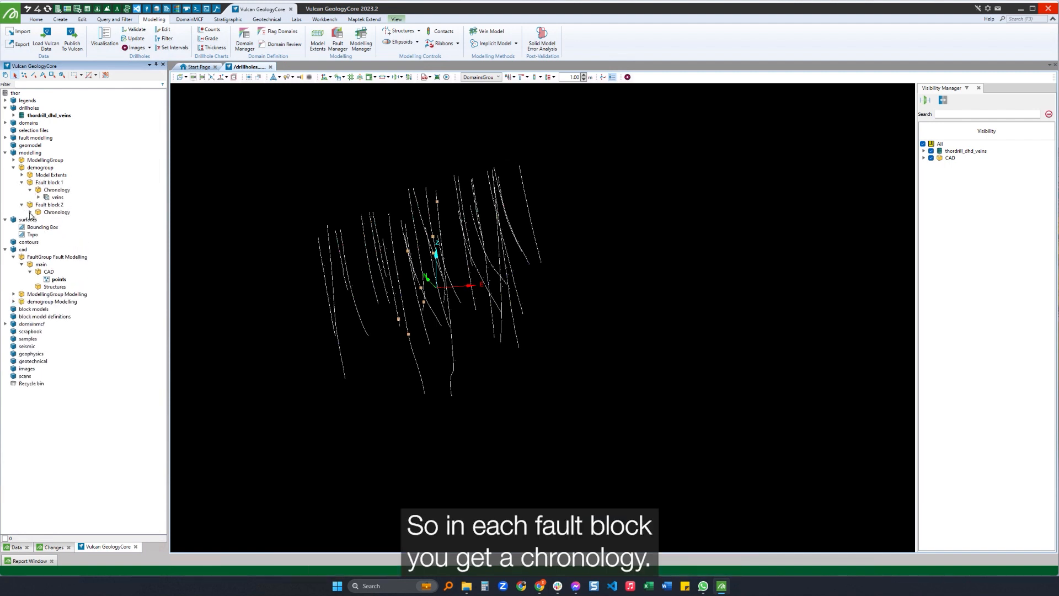
click(31, 212)
drag(57, 190, 485, 215)
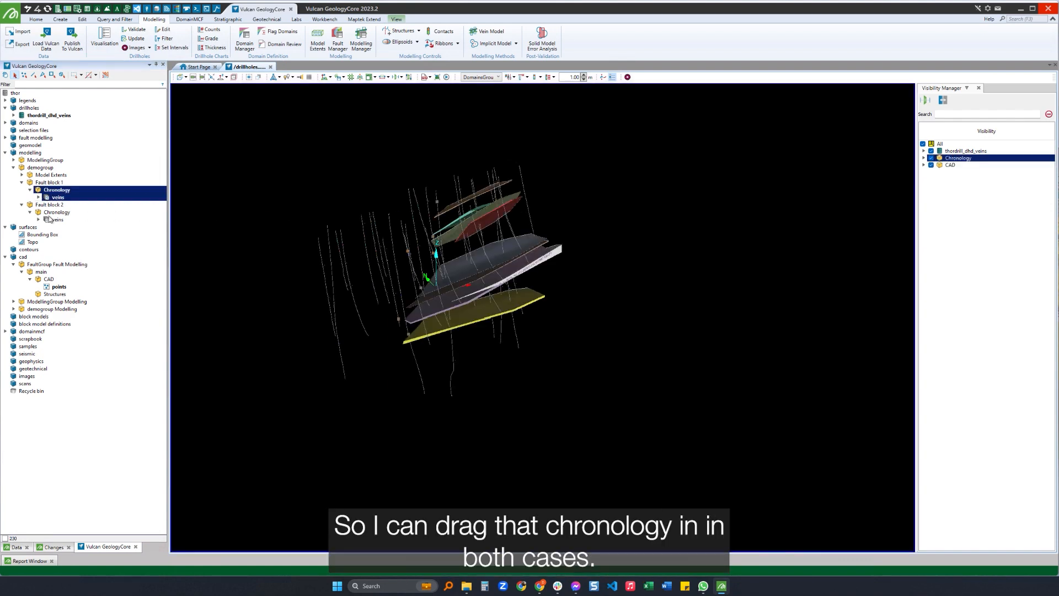
drag(56, 213, 435, 205)
drag(629, 228, 455, 219)
scroll(339, 284, up, 8)
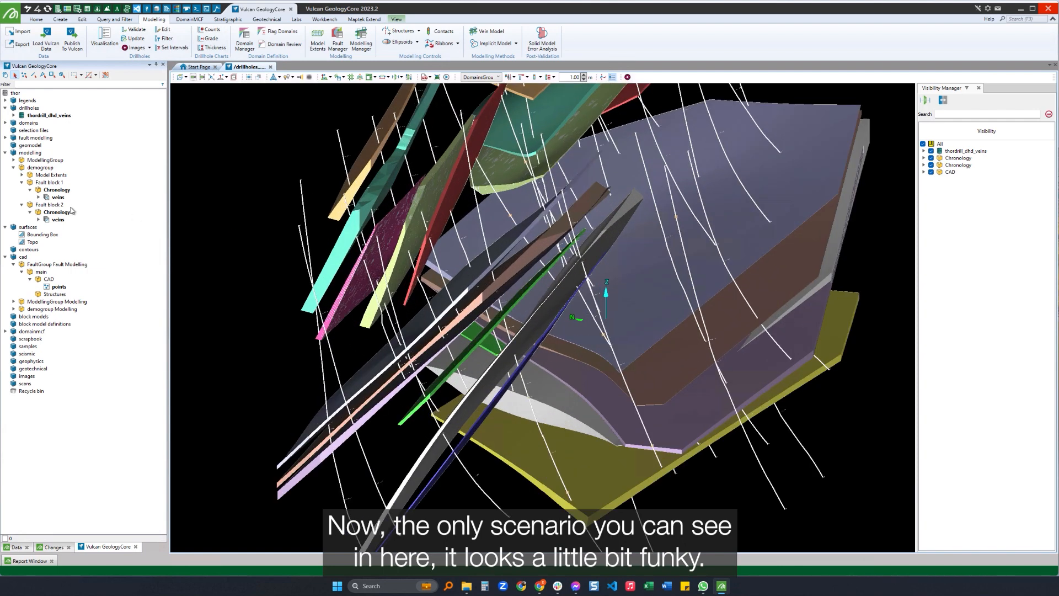
Remove the TQ3b Vein Solid of Fault block 1 from the 3D view, keeping the TQ3 Solid loaded.
click(38, 197)
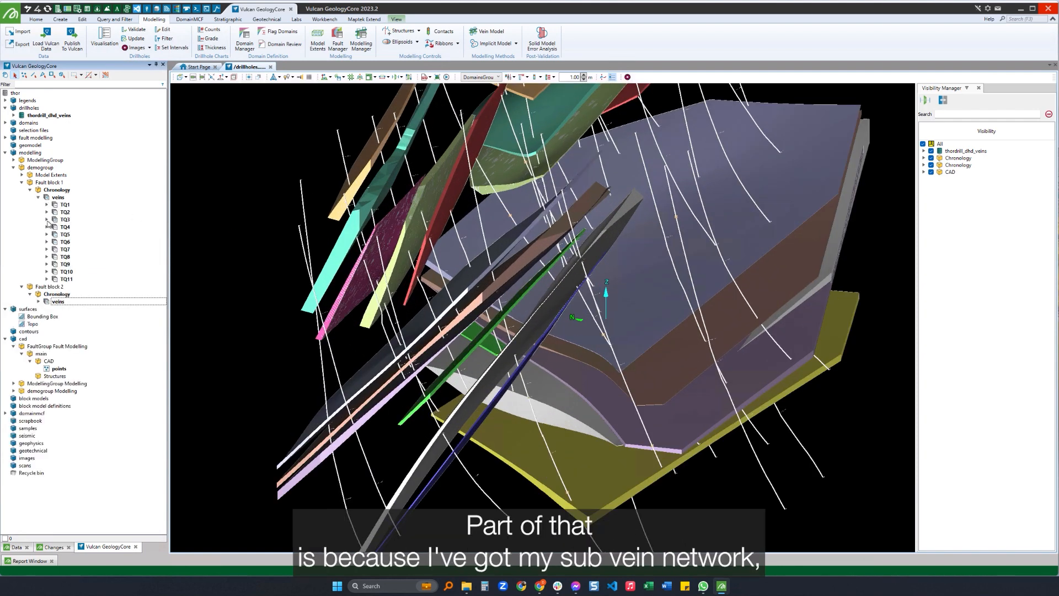
click(47, 220)
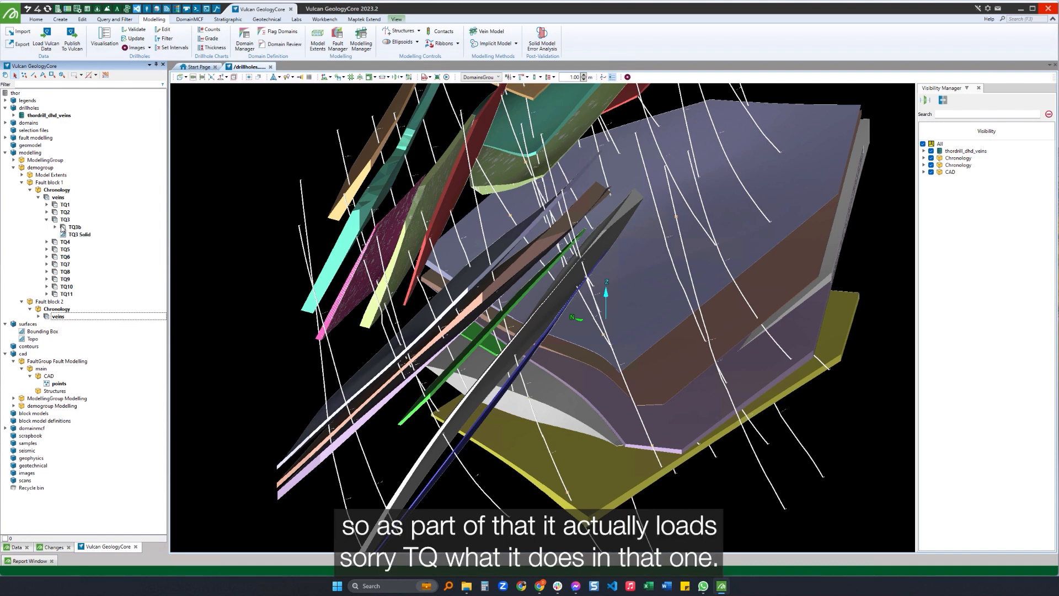
click(55, 227)
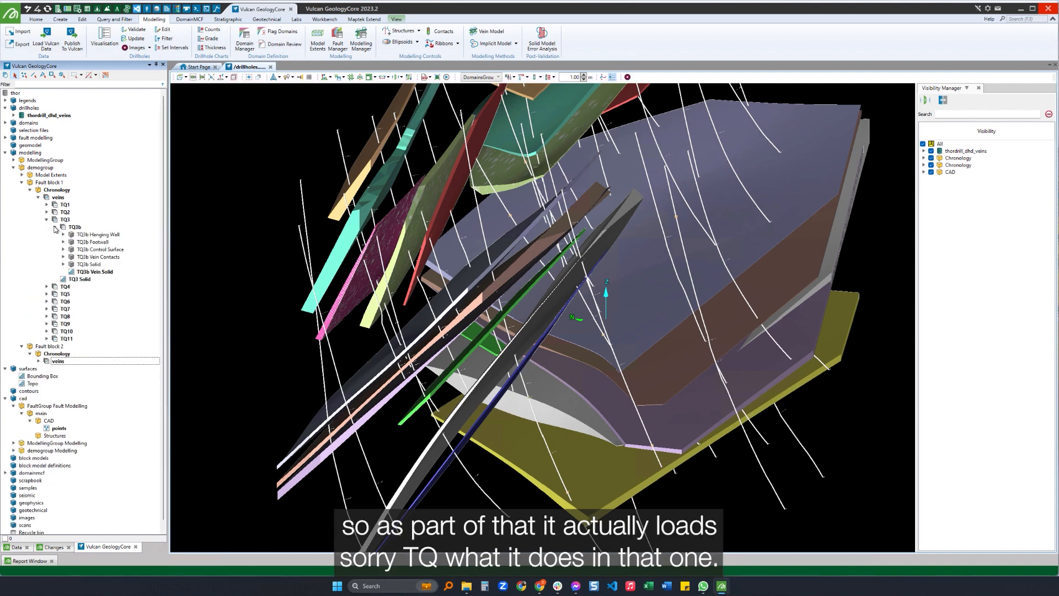
click(56, 227)
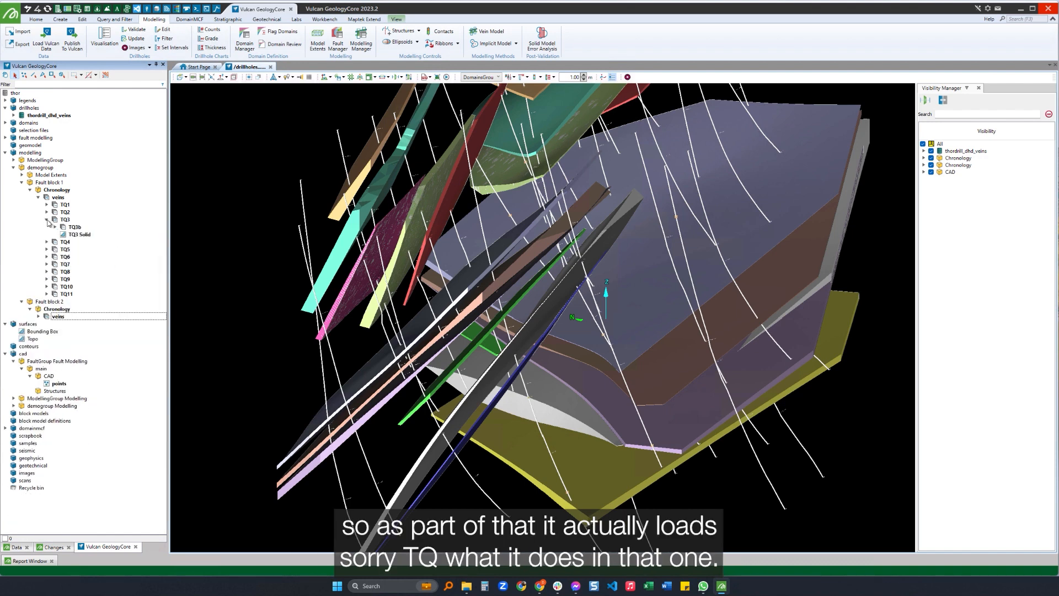
click(46, 219)
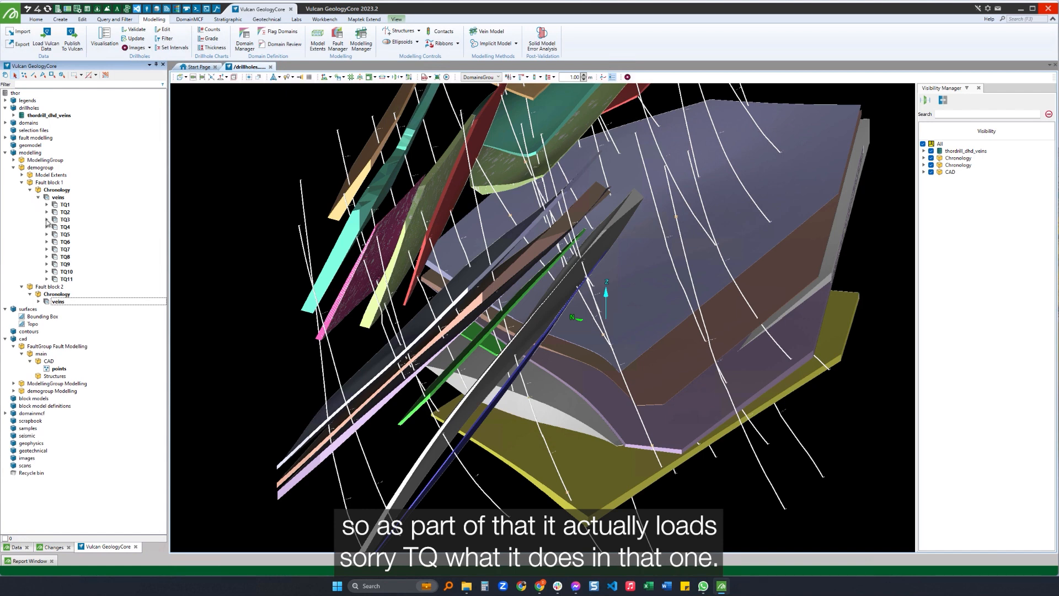
click(47, 220)
click(56, 227)
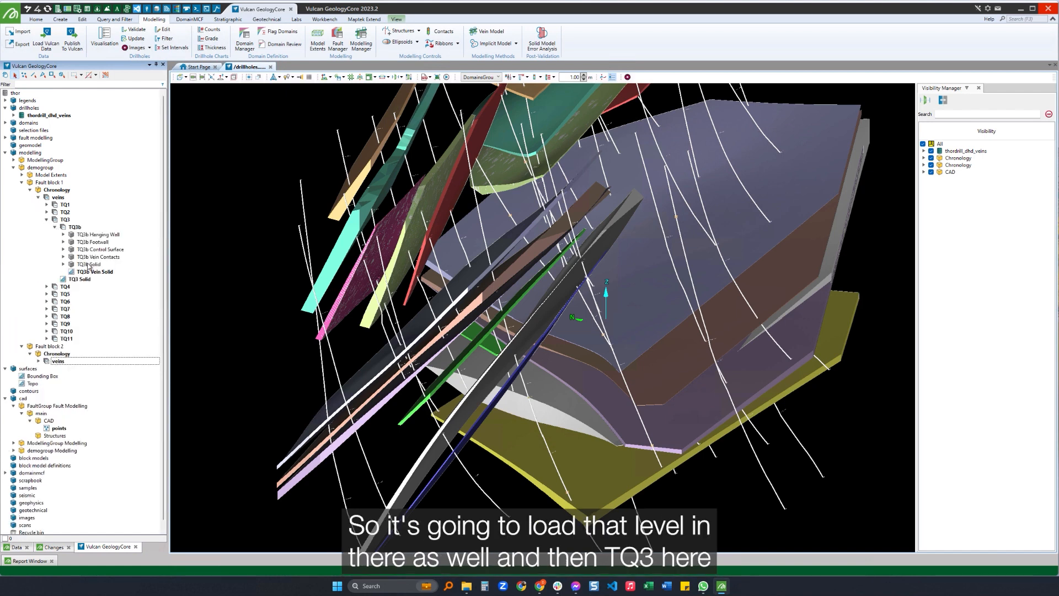
click(87, 270)
click(47, 219)
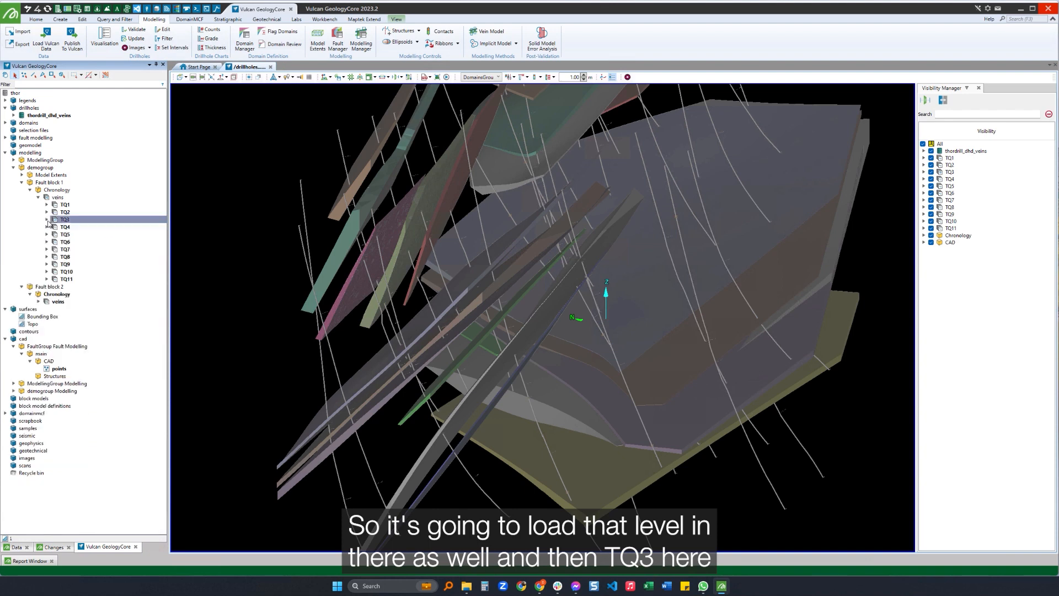
Remove the TQ3a and TQ3b Vein Solids of Fault block 2 from the 3D view.
click(38, 301)
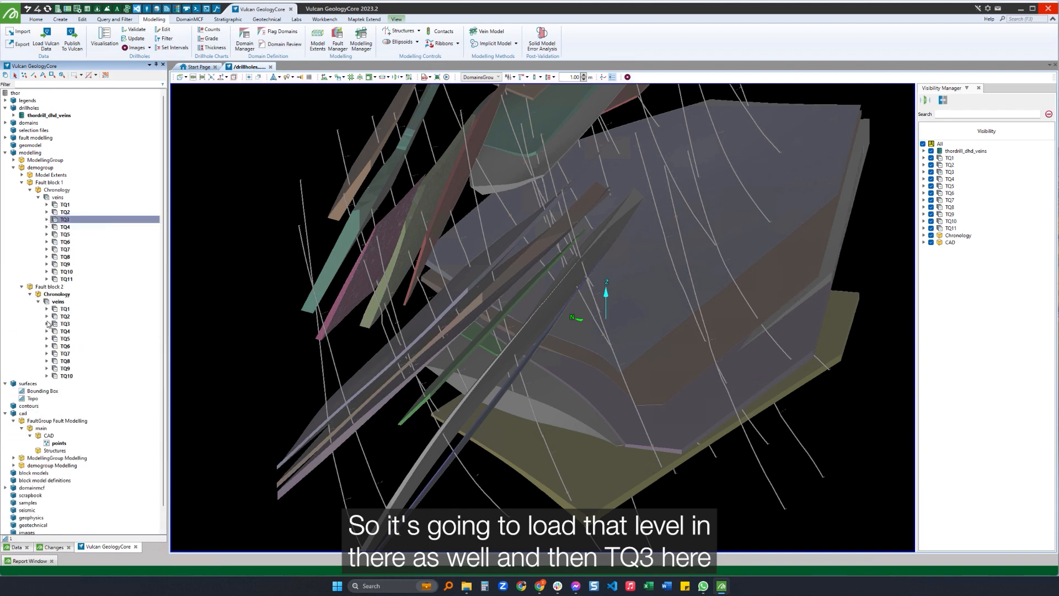
click(46, 324)
click(55, 331)
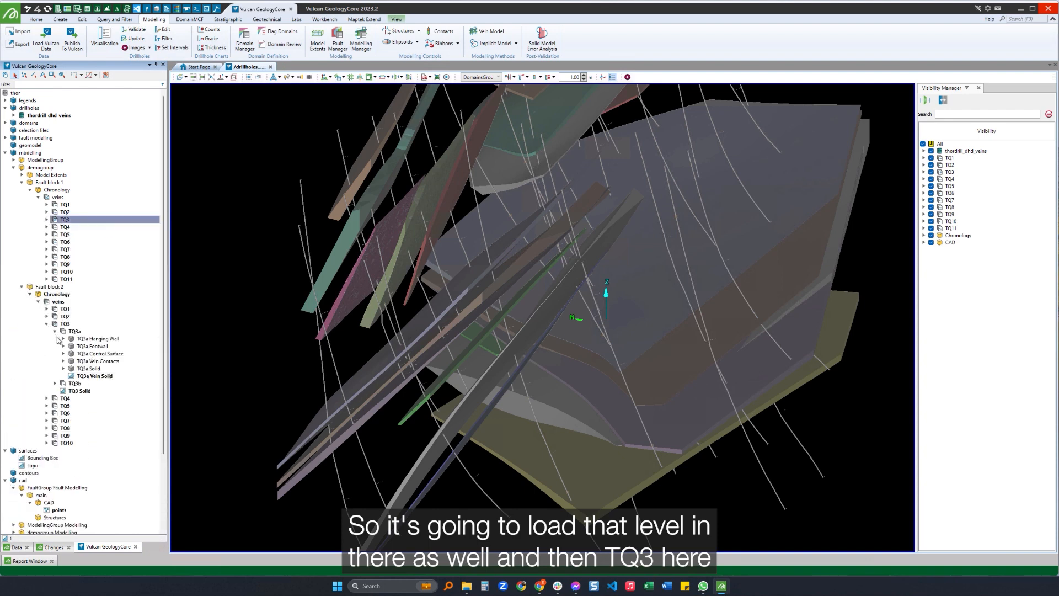
click(55, 384)
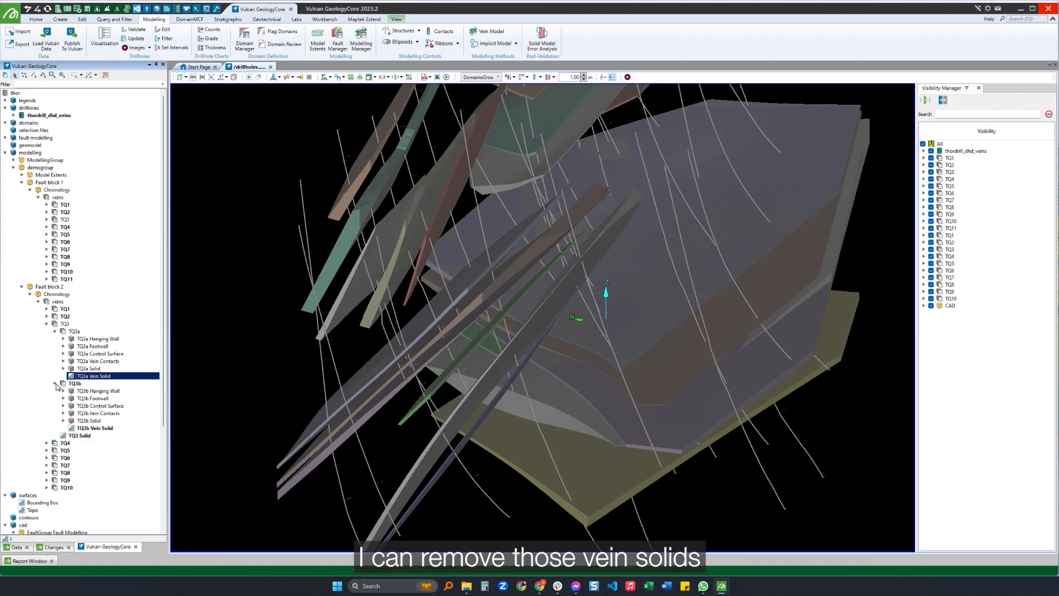
double_click(92, 428)
Inspect the modelled veins of both fault blocks in 3D and collapse Fault block 2's TQ3 network.
click(313, 294)
middle_drag(315, 296, 612, 167)
click(612, 167)
scroll(529, 231, down, 4)
middle_drag(529, 230, 408, 236)
click(668, 186)
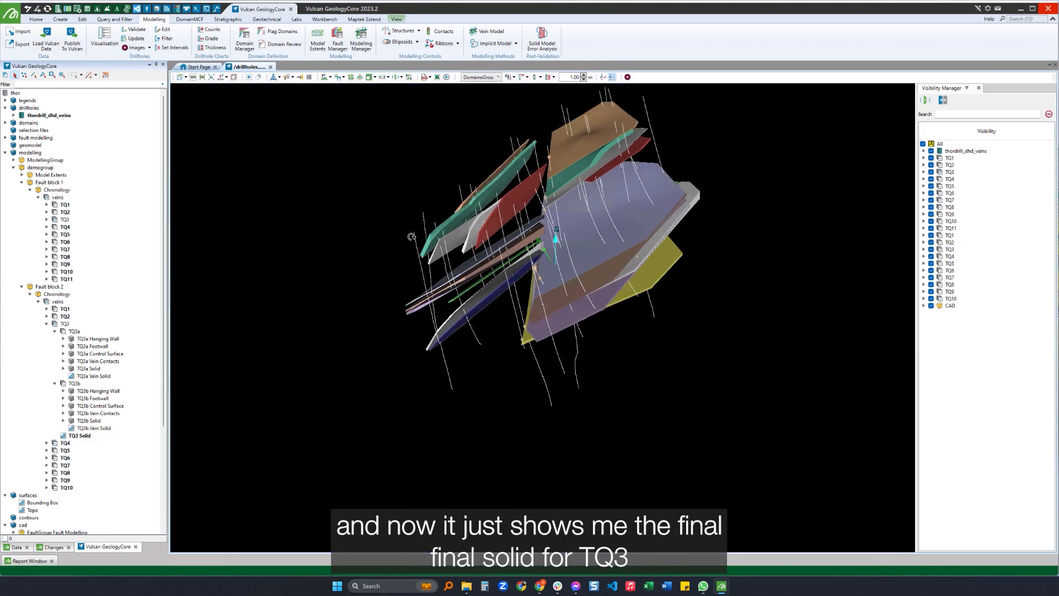
click(46, 324)
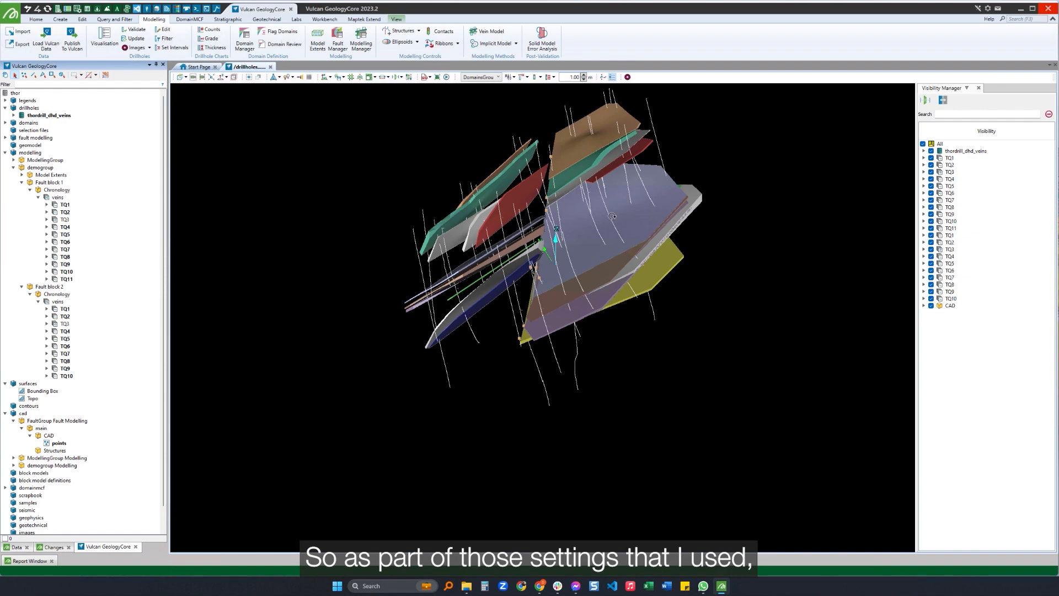
Display the FaultGroup fault blocks in the 3D view together with the modelled veins.
middle_drag(612, 216, 631, 166)
scroll(564, 145, up, 3)
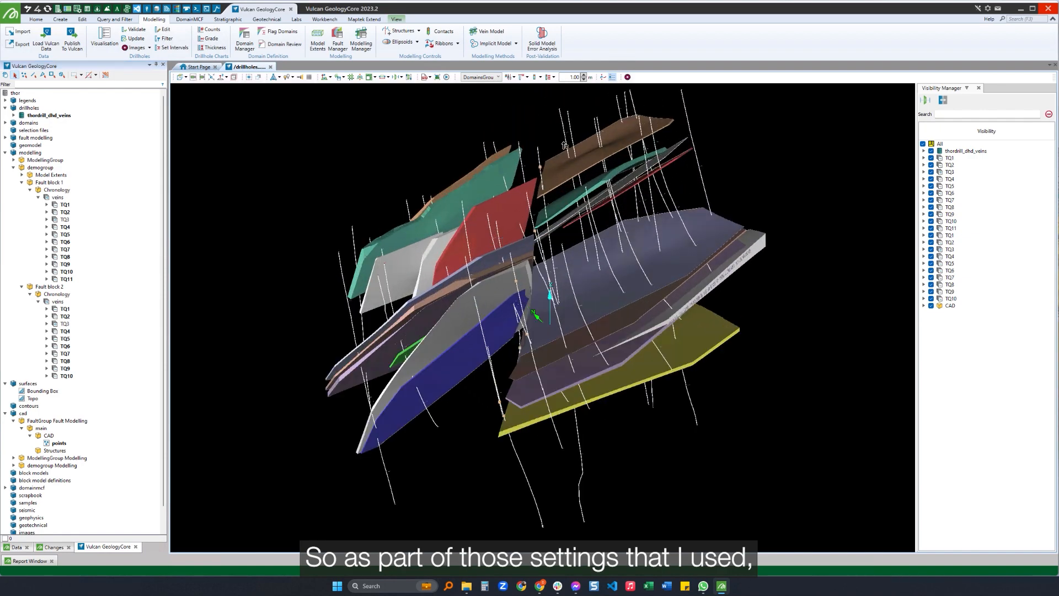
middle_drag(531, 222, 526, 190)
scroll(542, 198, down, 4)
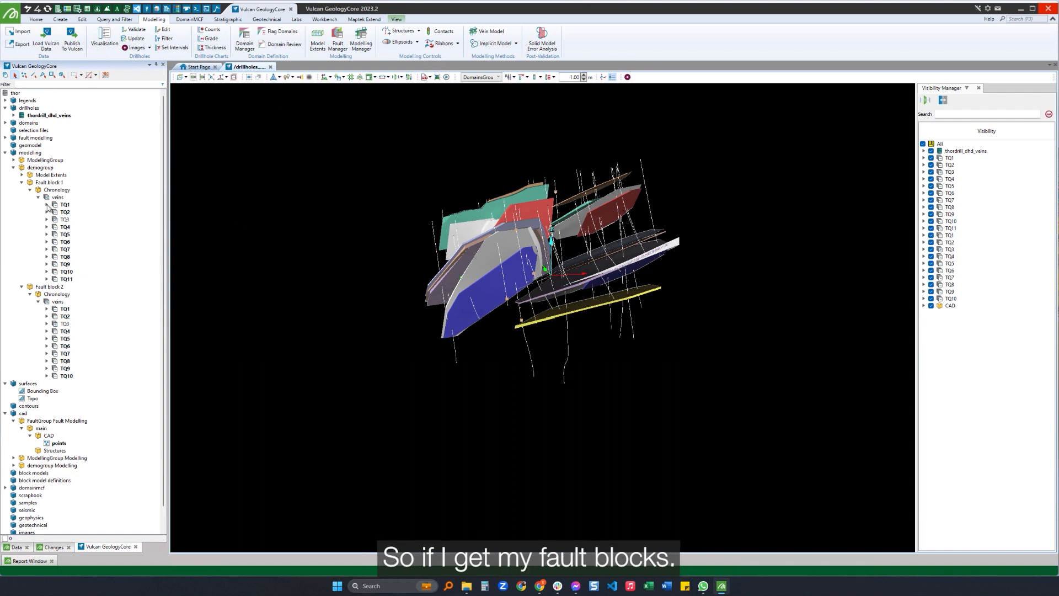
click(5, 138)
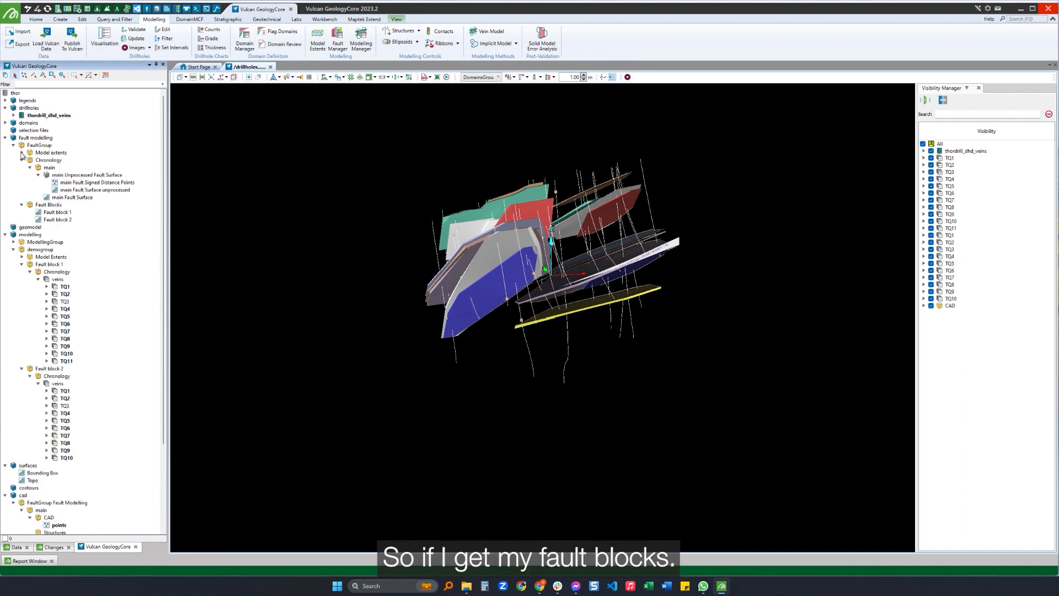
drag(32, 204, 312, 206)
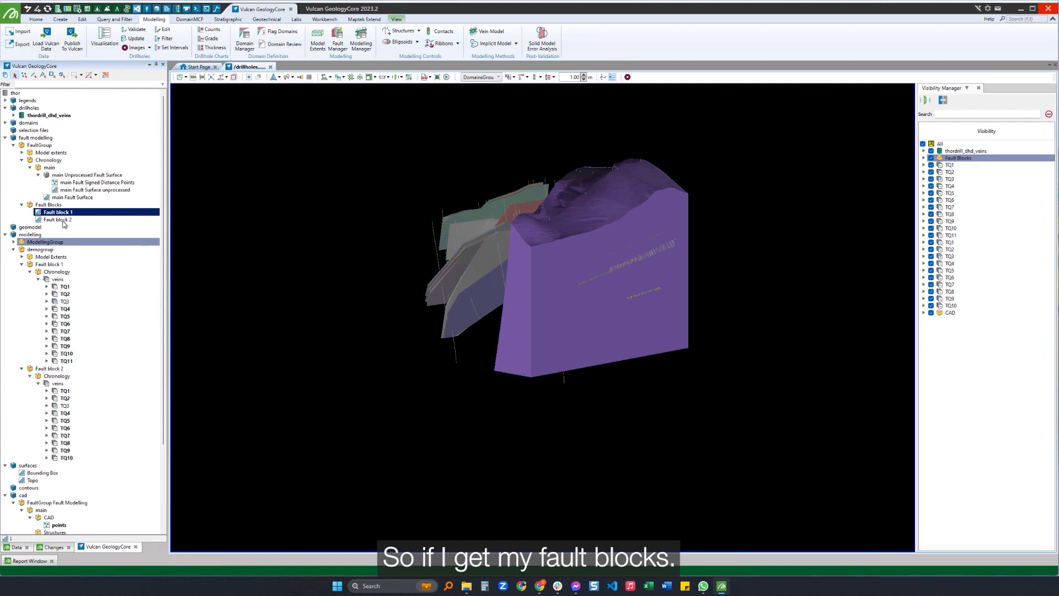
Lower the opacity of Fault block 1 and Fault block 2 to make them semi-transparent around the veins.
click(37, 20)
click(63, 213)
shift+click(63, 219)
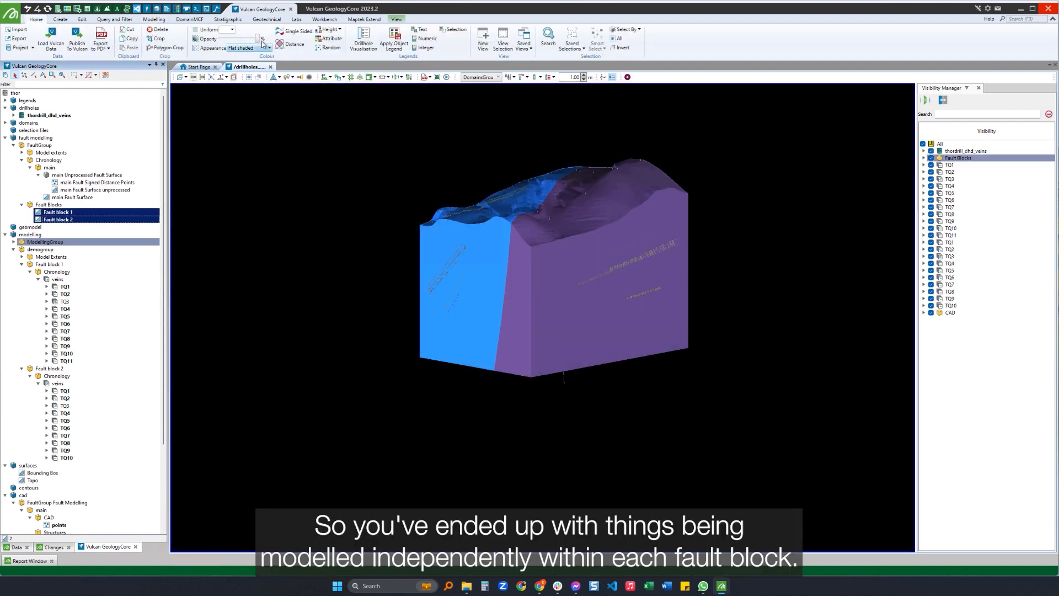
drag(258, 42, 231, 40)
click(298, 189)
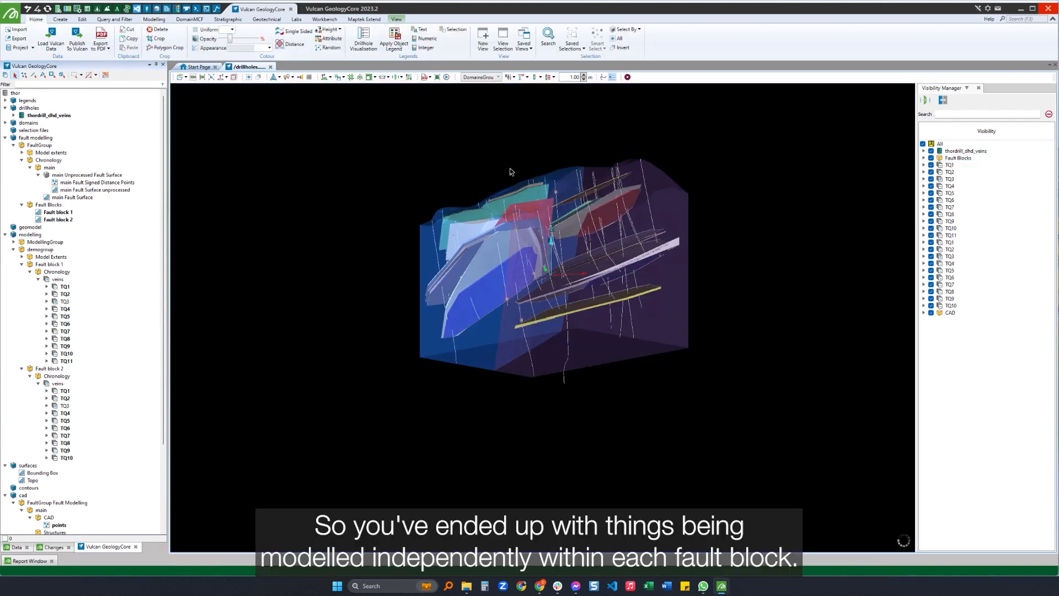
Examine from several angles how the veins are modelled and limited within each transparent fault block.
right_drag(573, 193, 578, 251)
scroll(579, 199, up, 3)
right_drag(574, 299, 630, 207)
right_drag(553, 219, 529, 219)
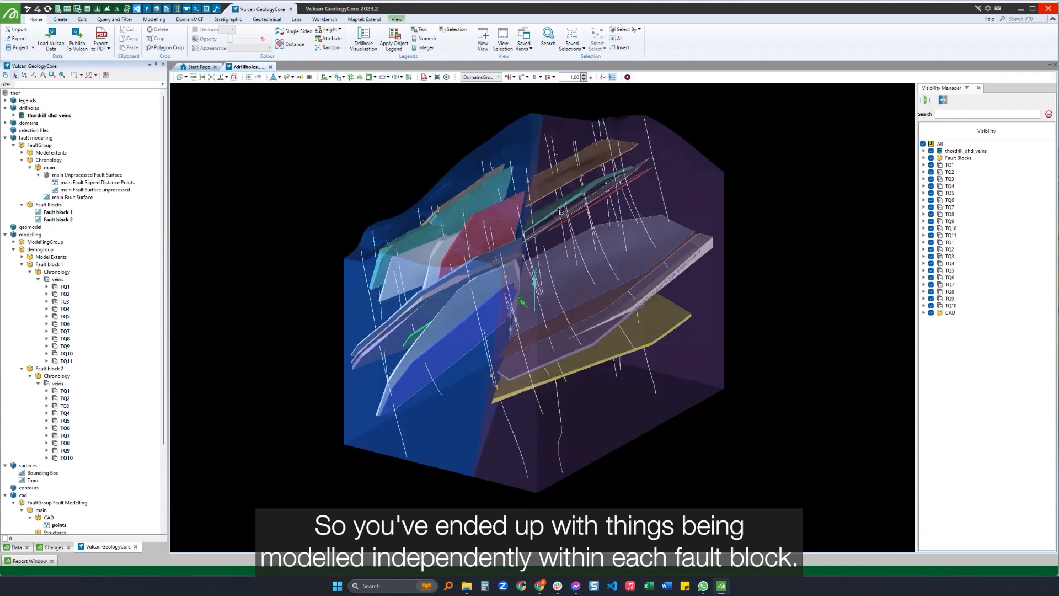
right_drag(630, 208, 559, 230)
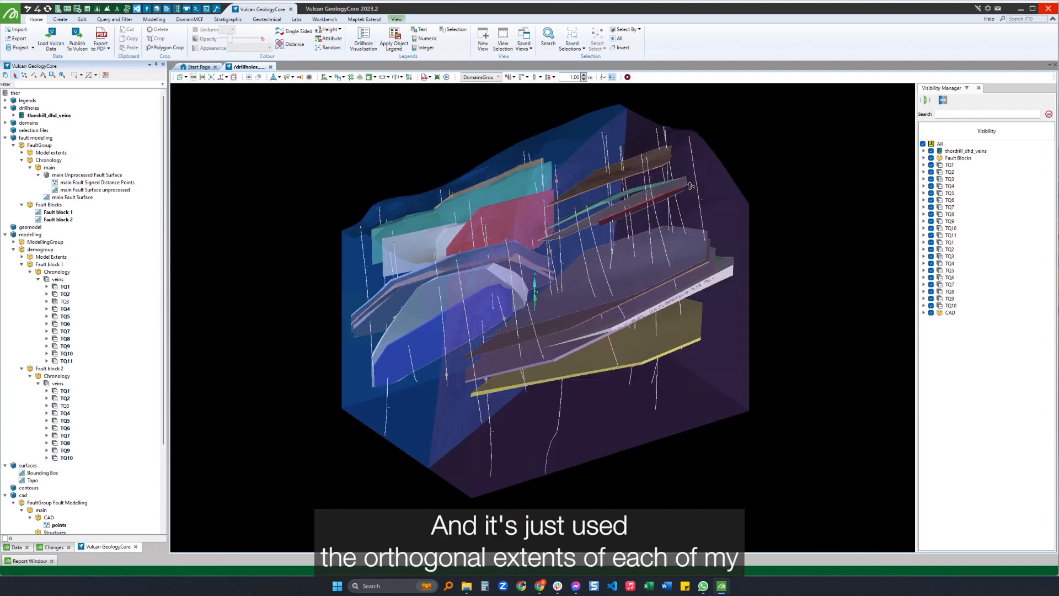
right_drag(690, 185, 488, 219)
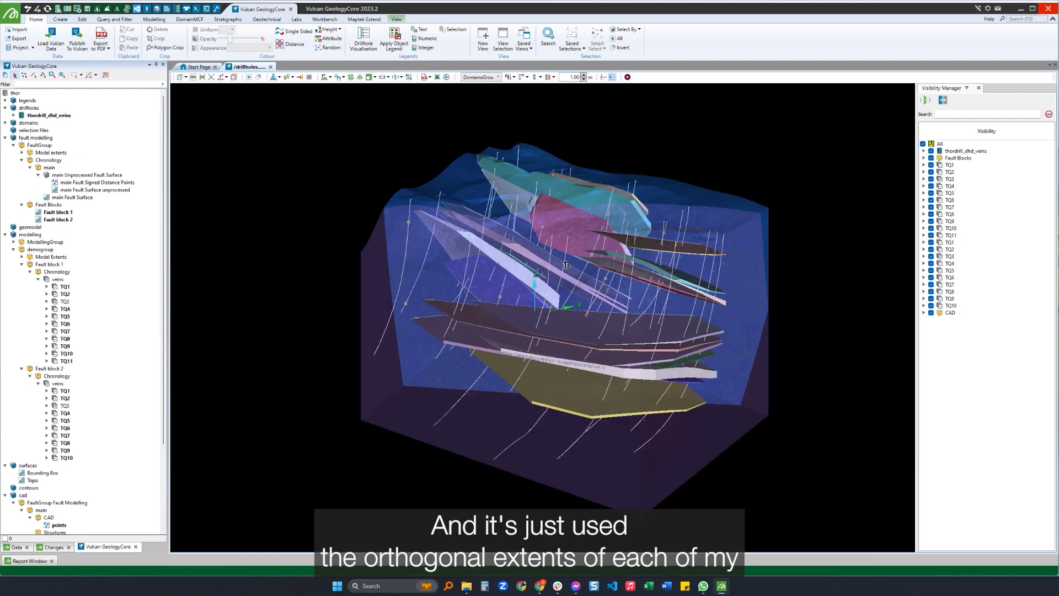
right_drag(566, 265, 737, 289)
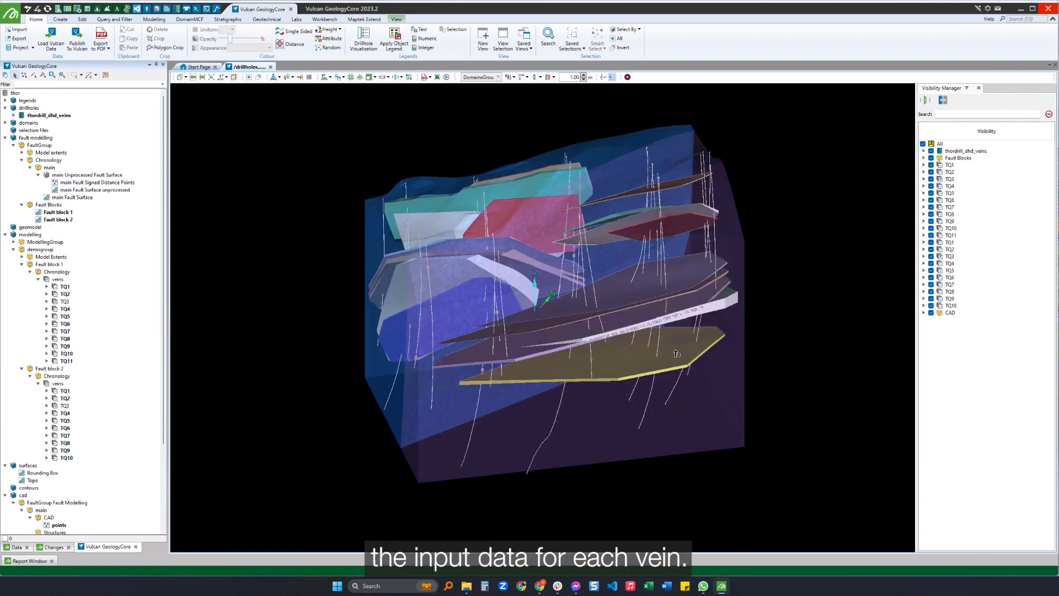
right_drag(569, 376, 537, 213)
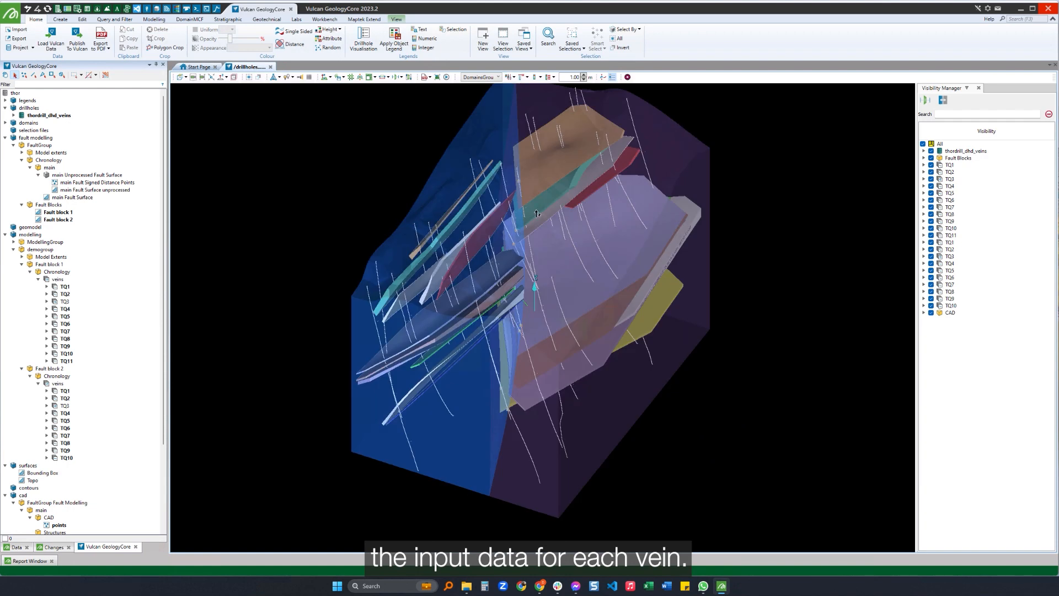
Open demogroup in the Modelling Manager and expand the vein networks of both fault blocks, including TQ3.
click(154, 18)
click(361, 42)
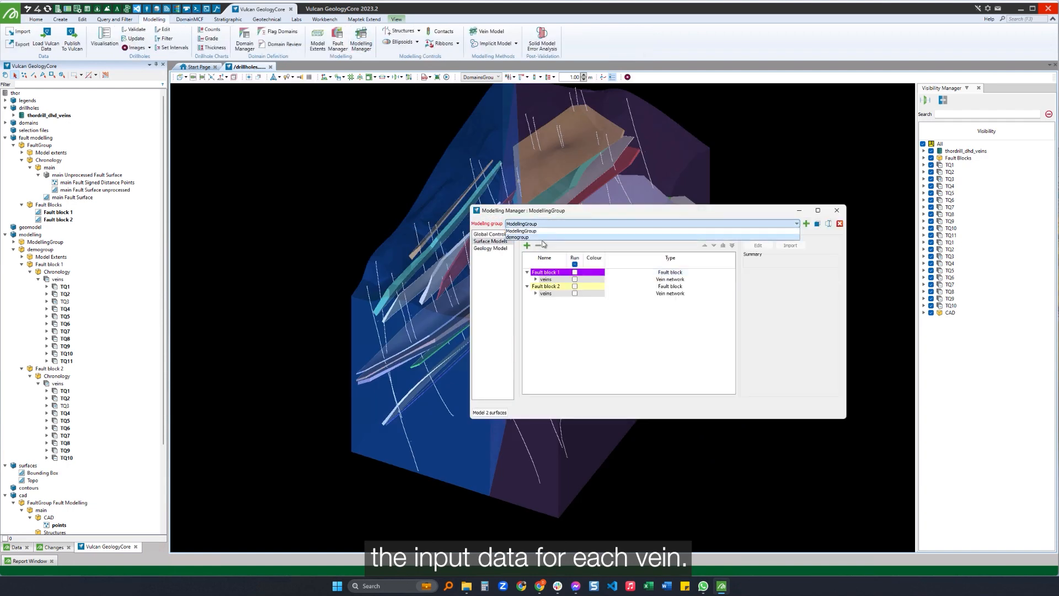
click(534, 279)
click(535, 370)
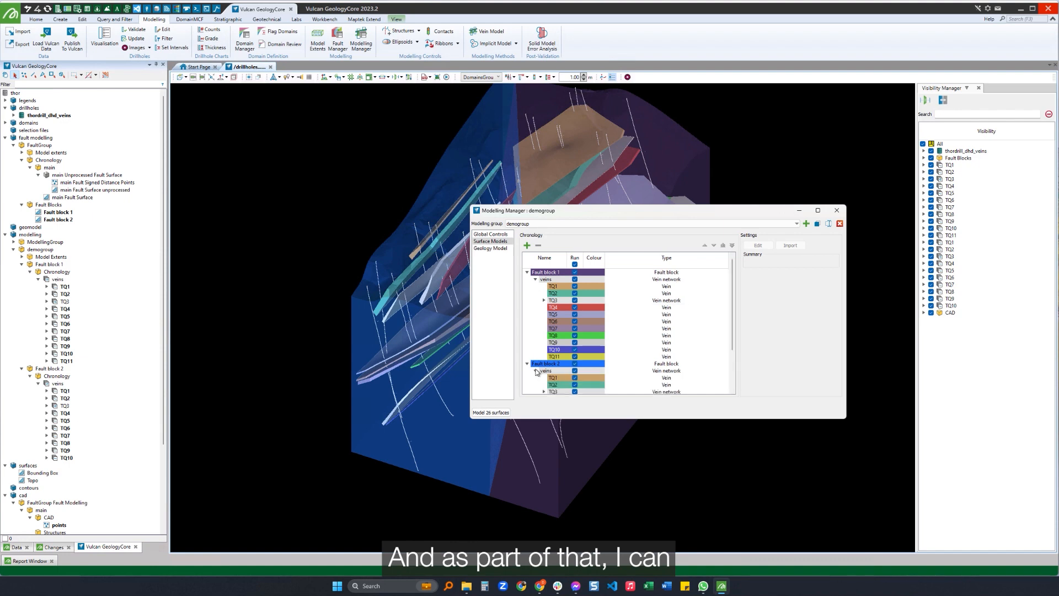
scroll(549, 331, down, 3)
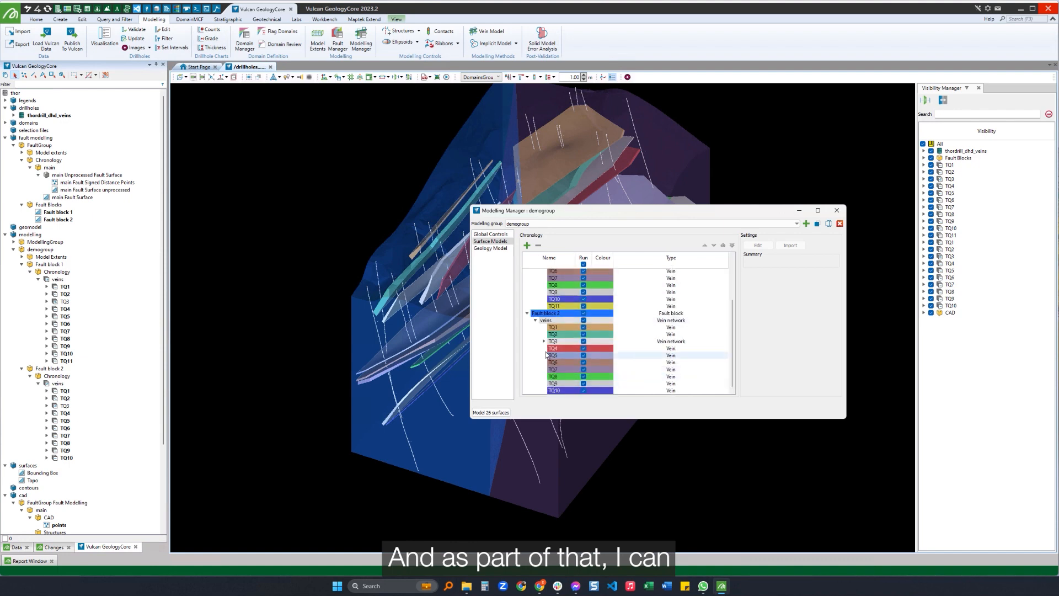
click(544, 340)
scroll(545, 336, up, 3)
Set the boundary limit of vein TQ1 in Fault block 1 to Generate to bounding box.
double_click(553, 286)
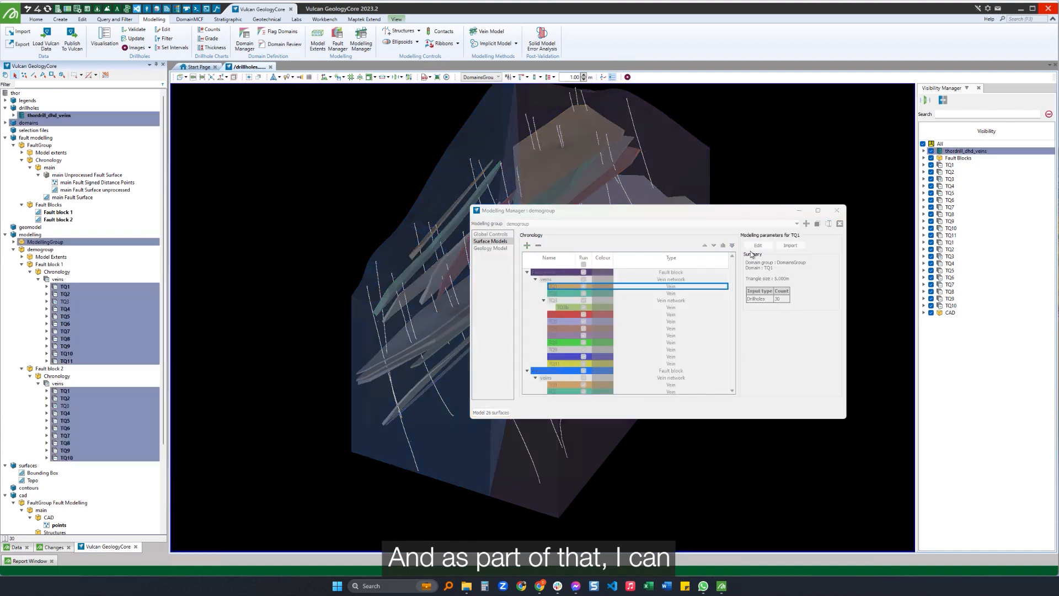
click(657, 170)
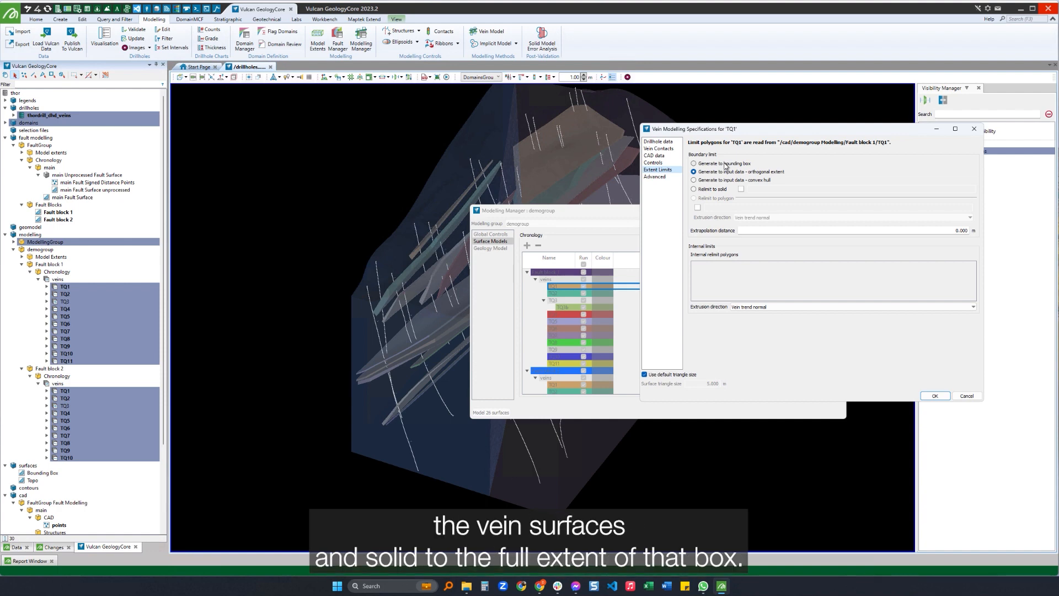
click(724, 163)
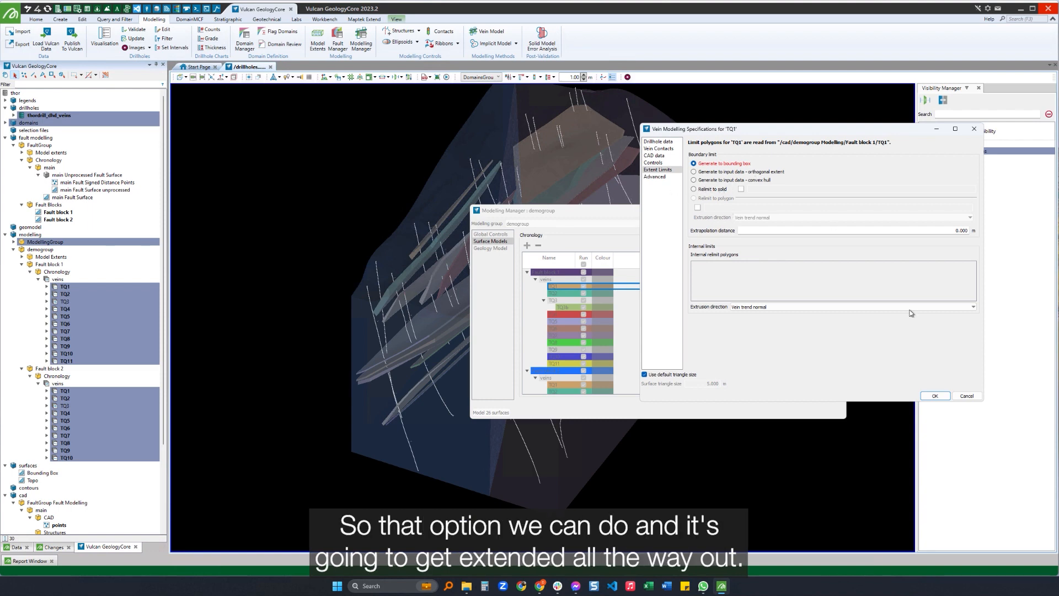
click(933, 396)
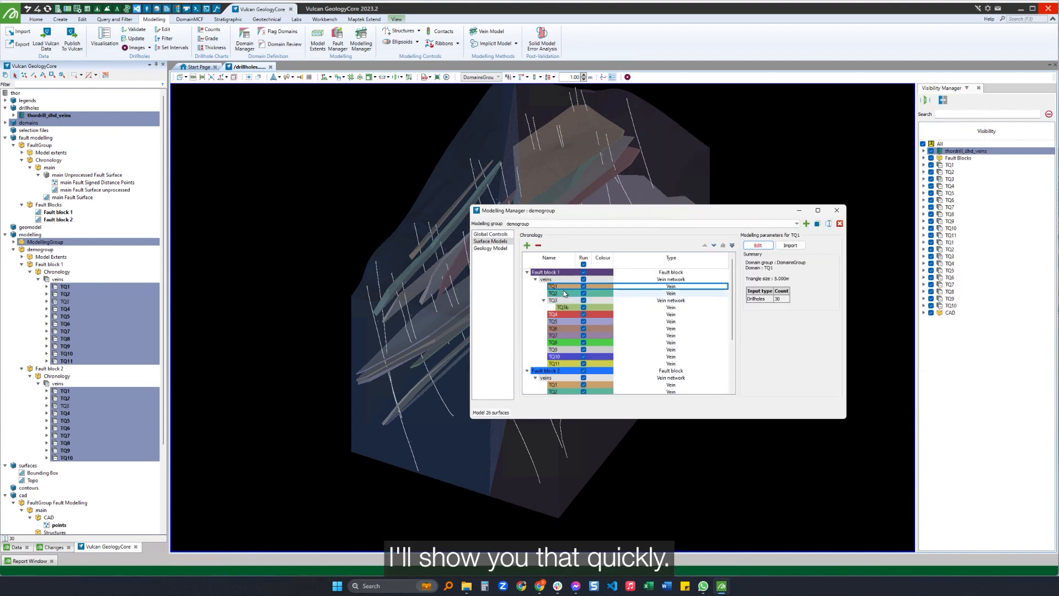
Hide the fault blocks and inspect the veins extended to the bounding box in 3D.
scroll(564, 290, down, 3)
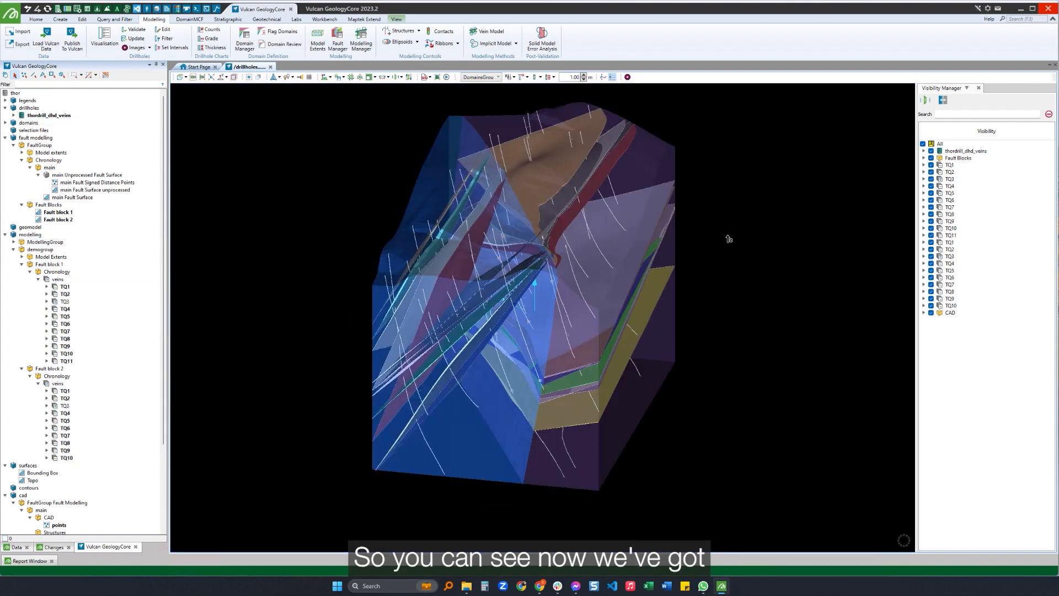
click(931, 158)
drag(784, 226, 810, 430)
scroll(659, 218, up, 5)
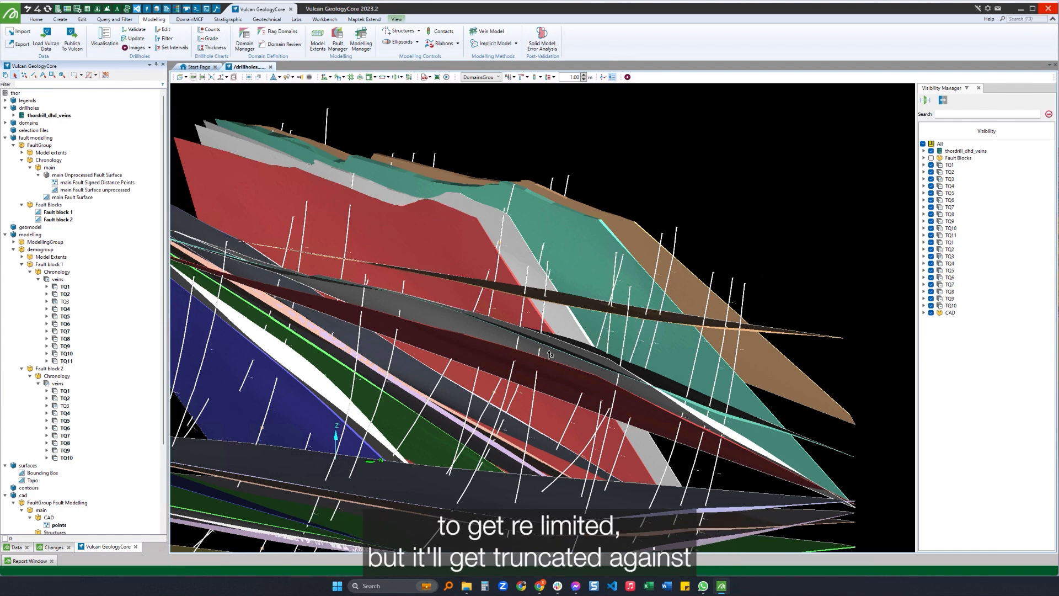
drag(615, 378, 682, 413)
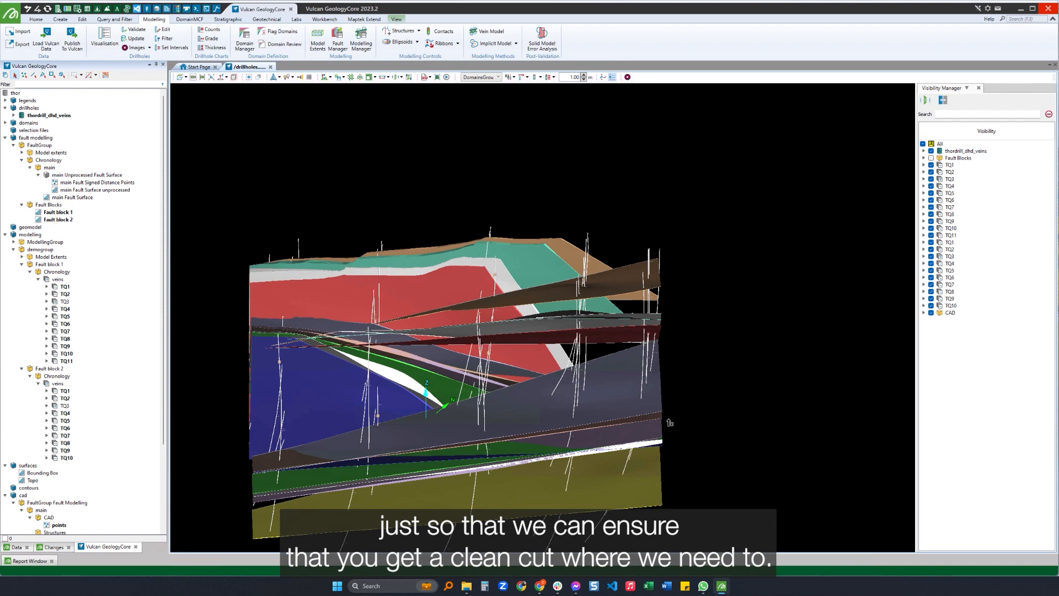
Hide vein TQ1 of Fault block 1 and check the nearby drillholes for TQ1 intervals.
right_drag(596, 329, 612, 277)
scroll(589, 178, up, 4)
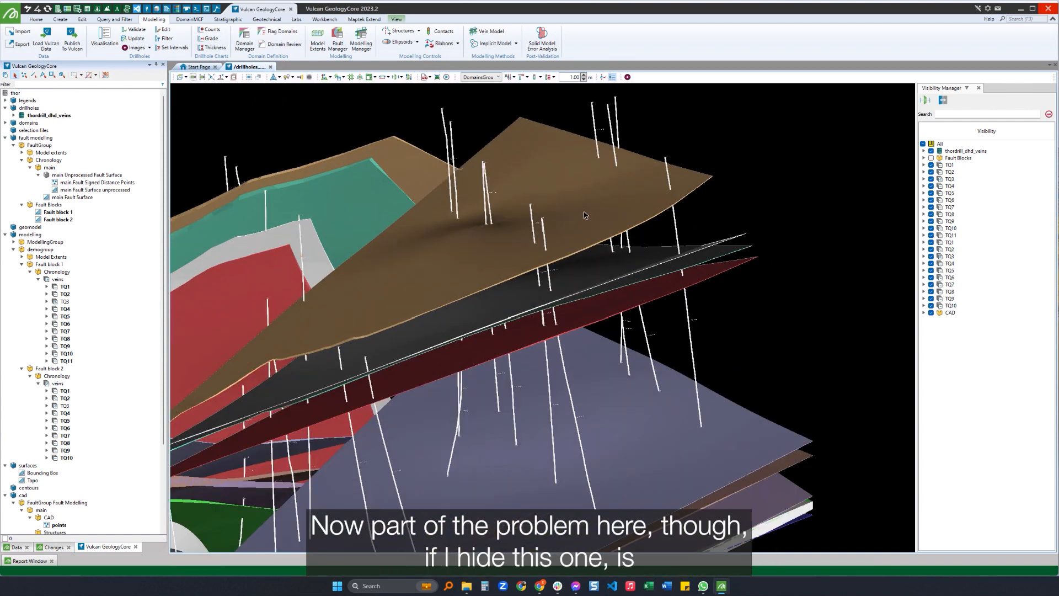
click(584, 213)
key(h)
click(764, 221)
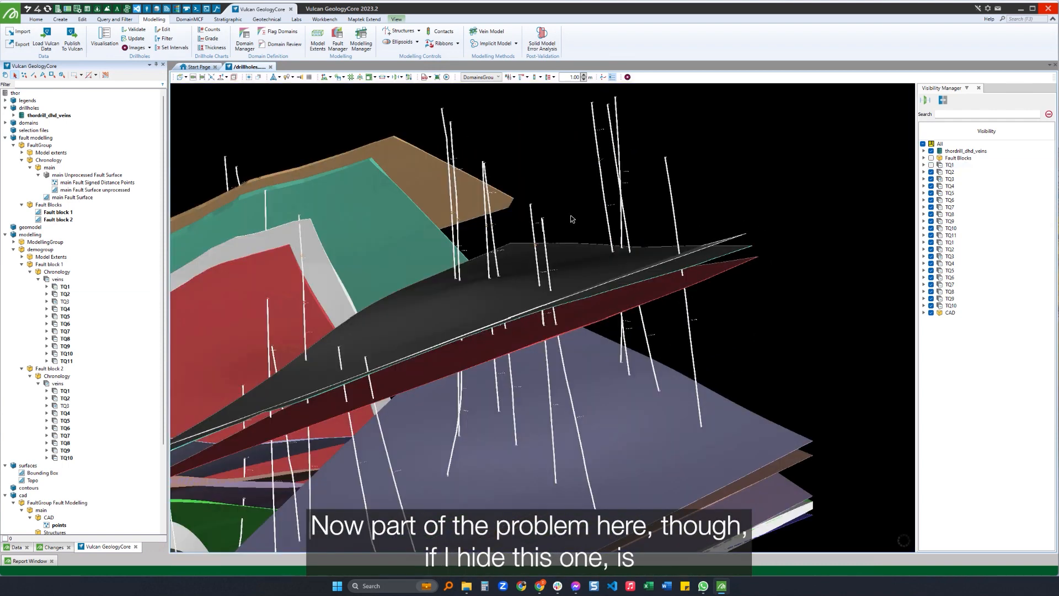
scroll(554, 214, up, 3)
scroll(485, 237, down, 1)
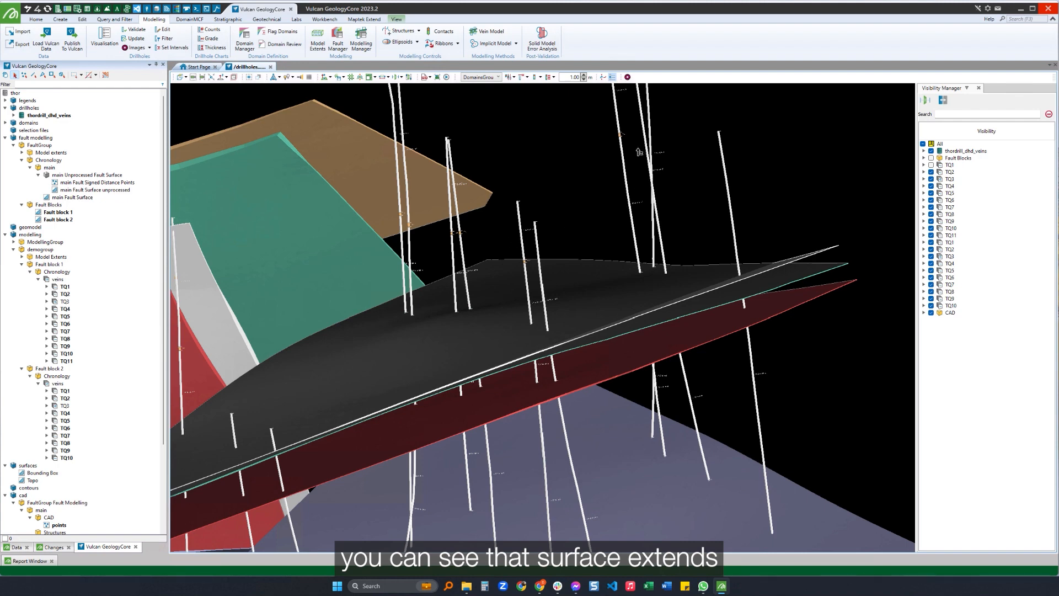
scroll(662, 163, up, 4)
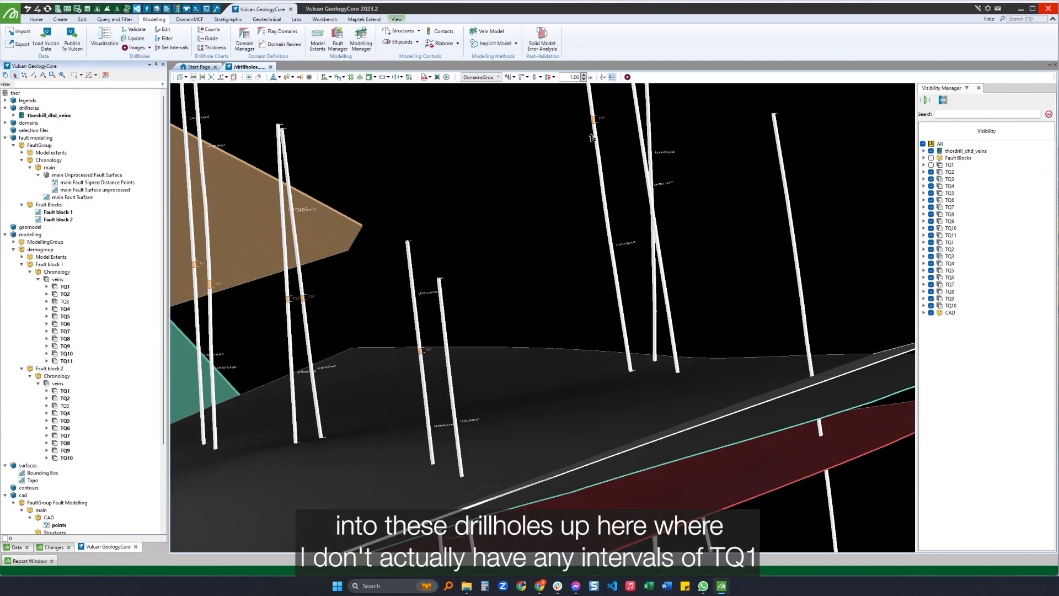
scroll(336, 318, up, 4)
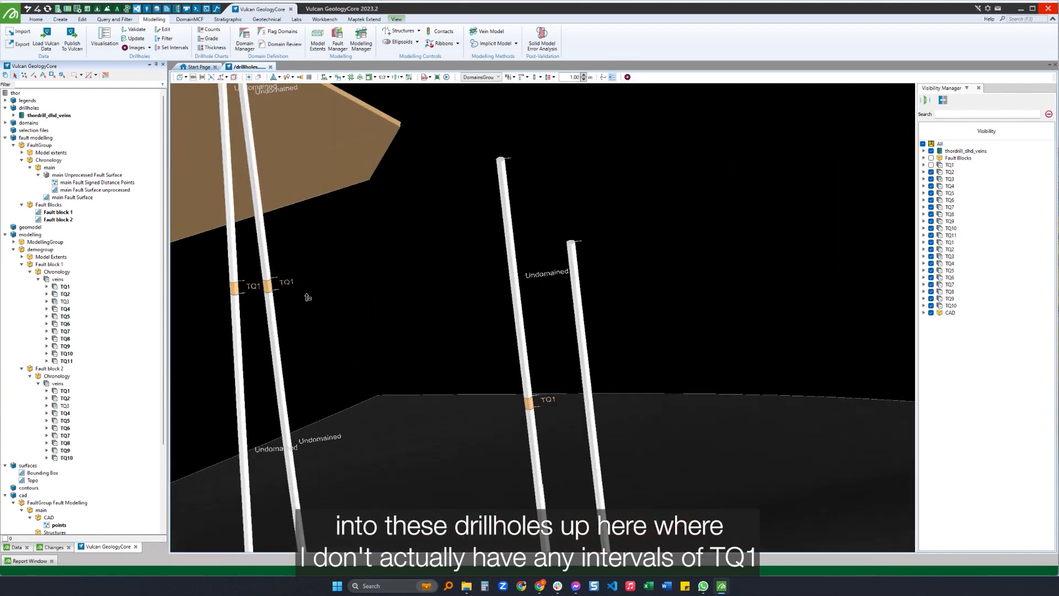
scroll(295, 295, down, 6)
Show TQ1 and the fault blocks again, and load Fault block 1's TQ1 Barren Intercepts into the 3D view.
click(931, 165)
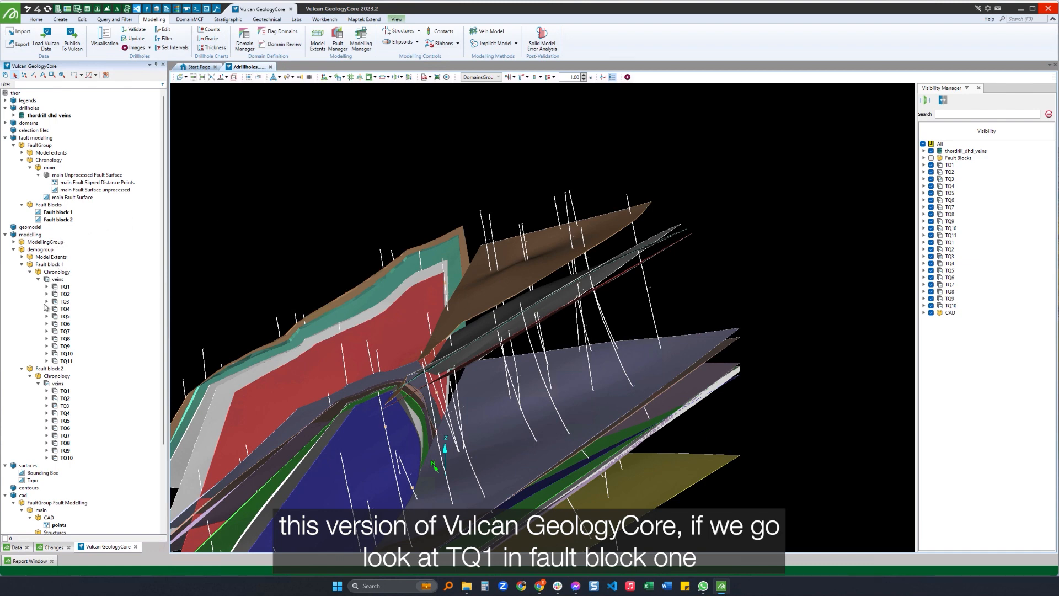
click(931, 158)
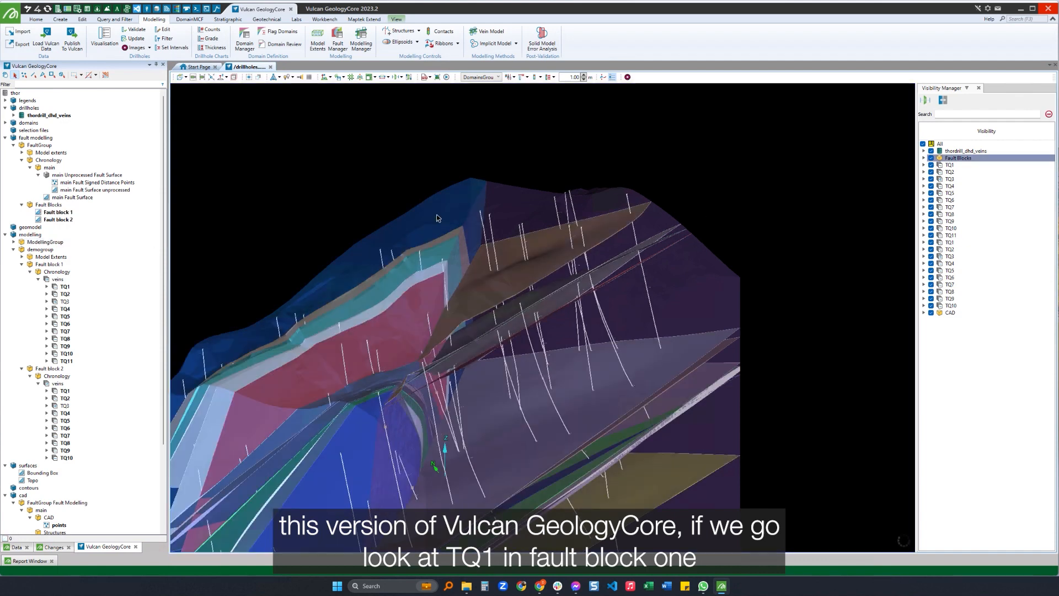
click(47, 287)
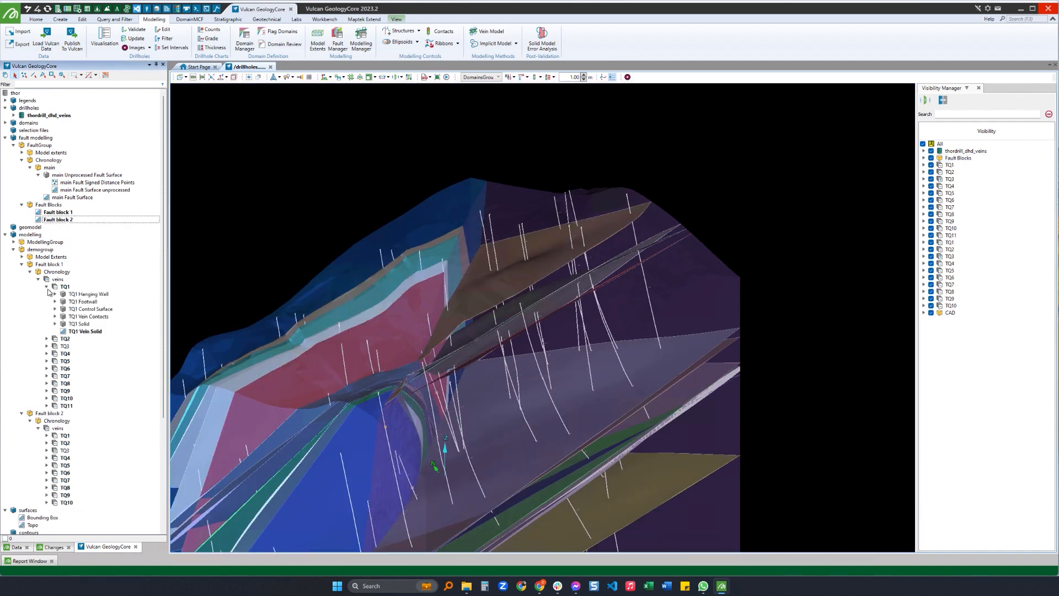
click(56, 316)
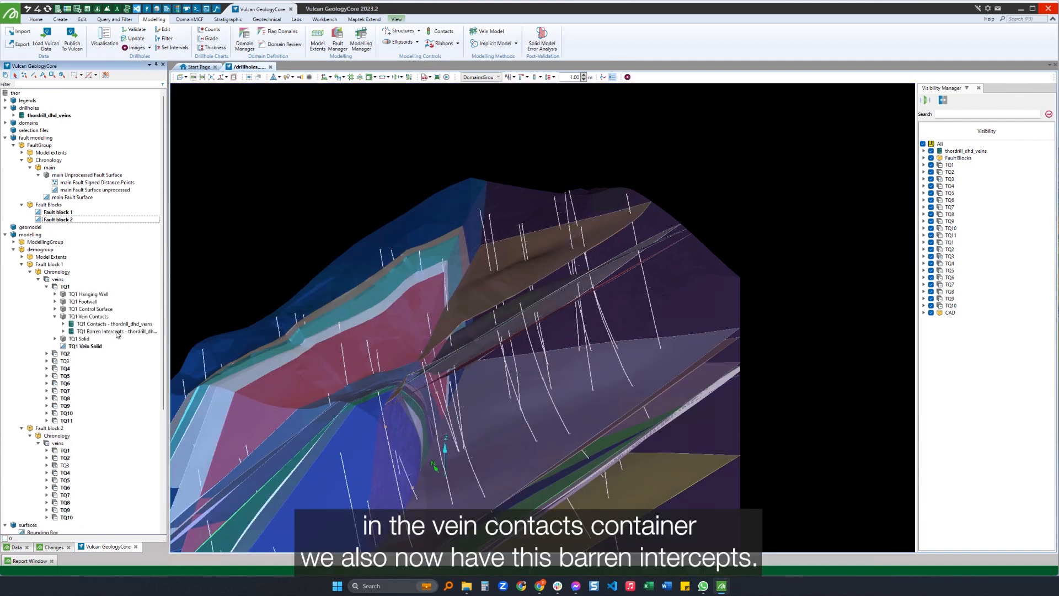
drag(110, 334, 809, 229)
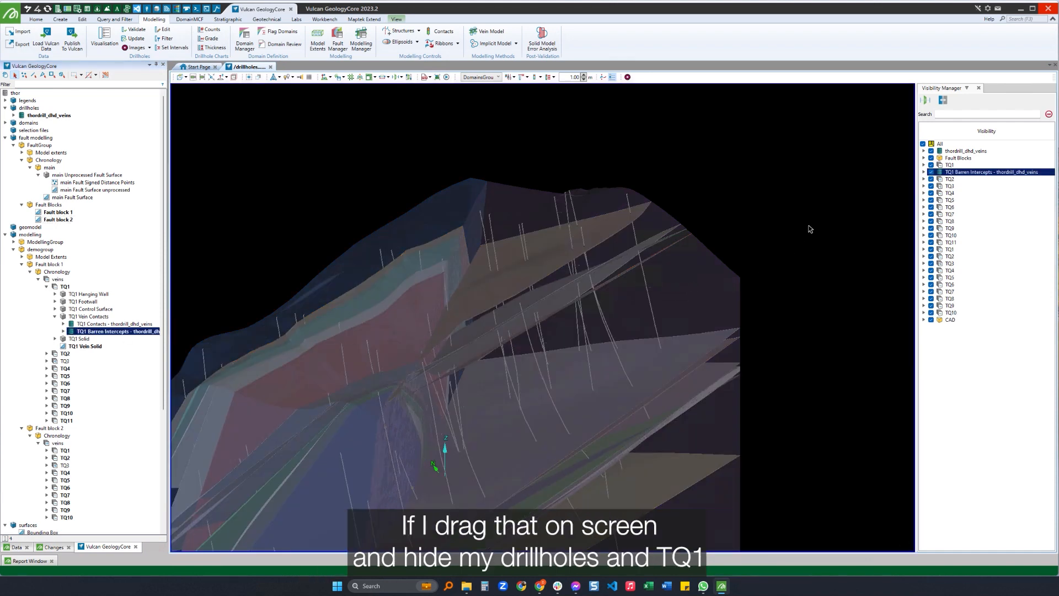
Hide the drillholes, Fault block 1 and its TQ1 vein, and inspect the TQ1 barren intercepts.
click(931, 151)
click(831, 194)
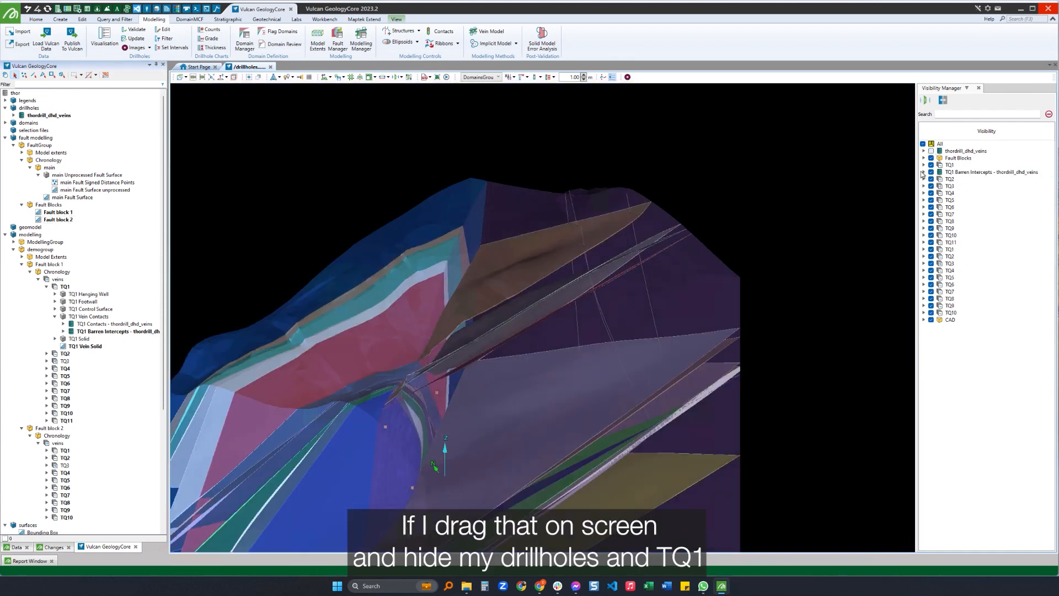
click(930, 165)
scroll(609, 223, up, 10)
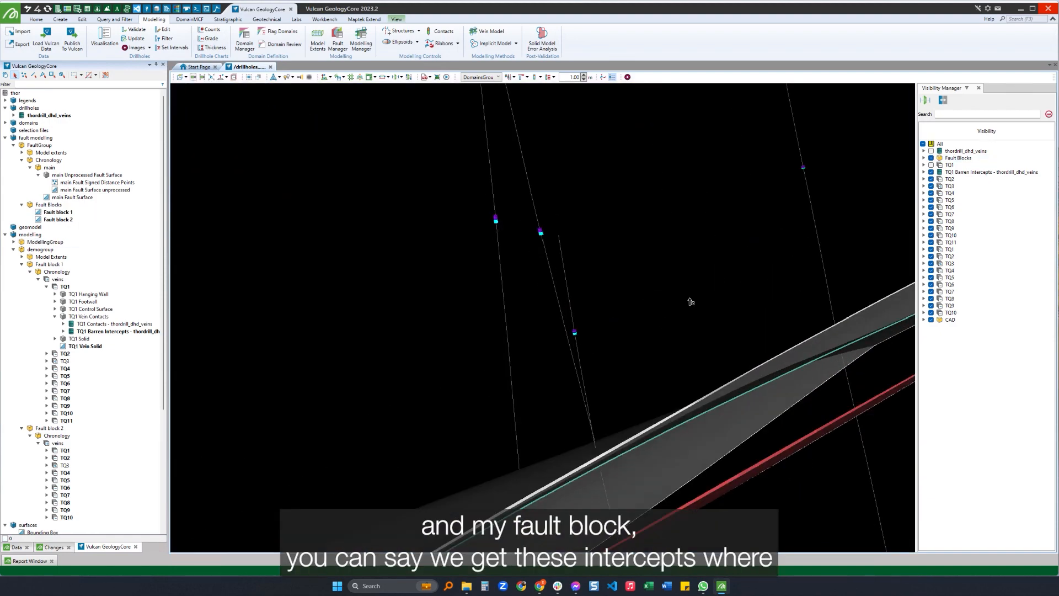
scroll(634, 244, down, 10)
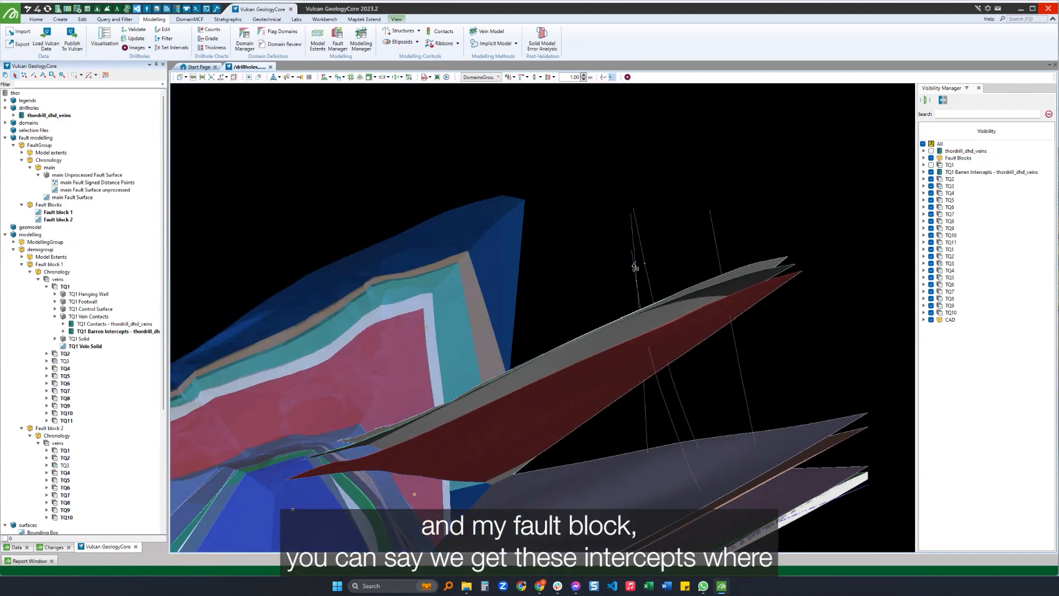
scroll(634, 268, up, 3)
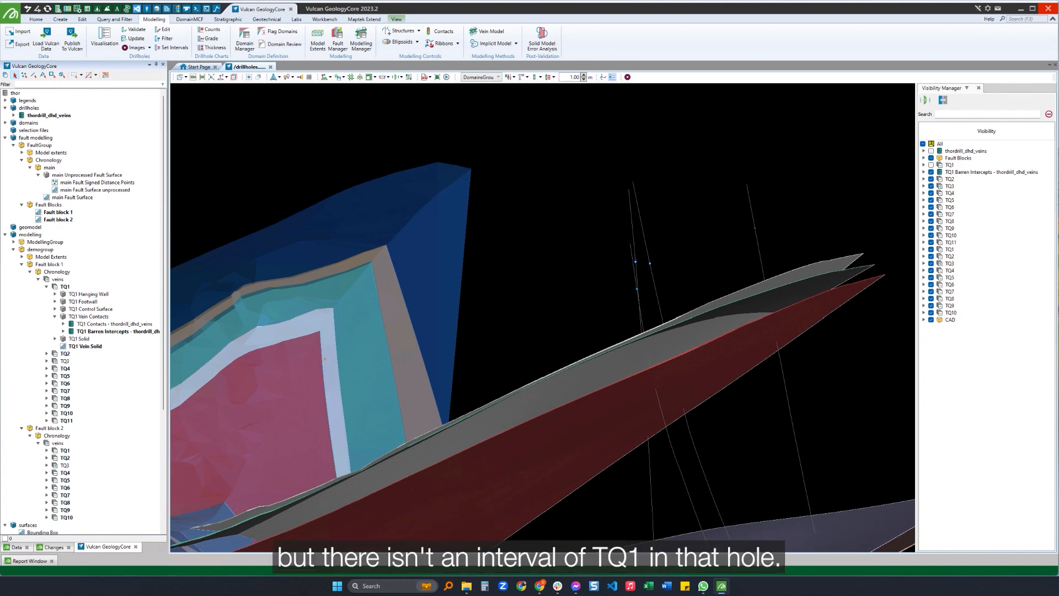
Set TQ1 of Fault block 1 to generate to the input data's orthogonal extent with an extrapolation distance of 10 m.
drag(1058, 200, 621, 162)
scroll(622, 233, up, 4)
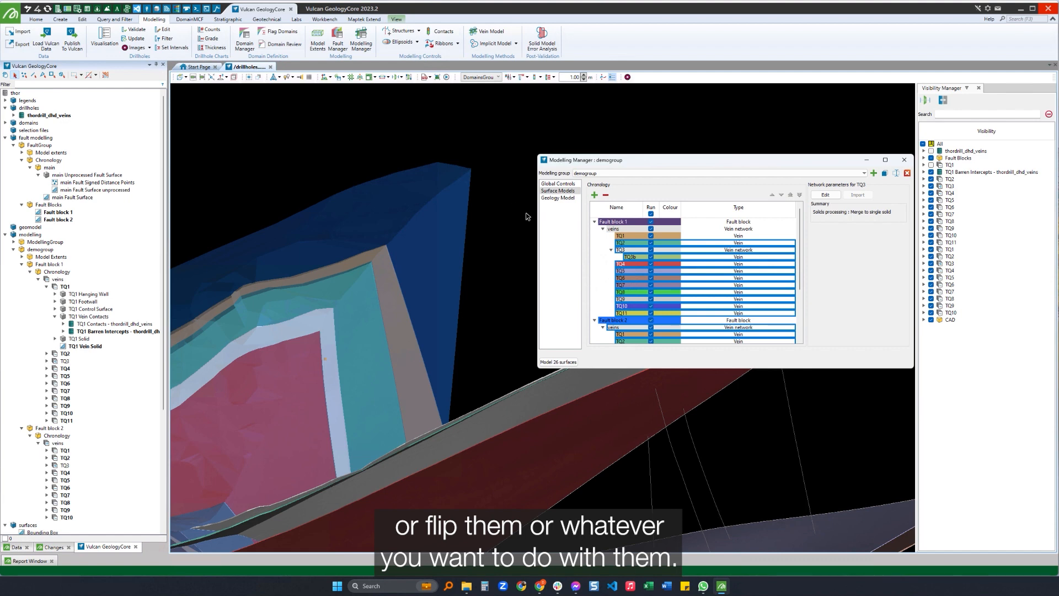
double_click(768, 236)
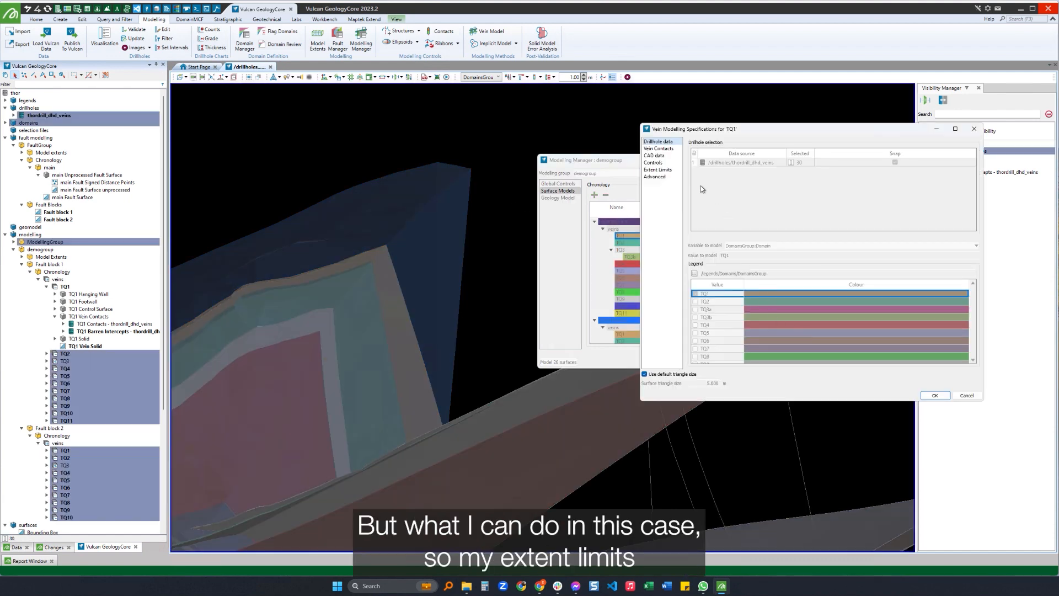
click(657, 169)
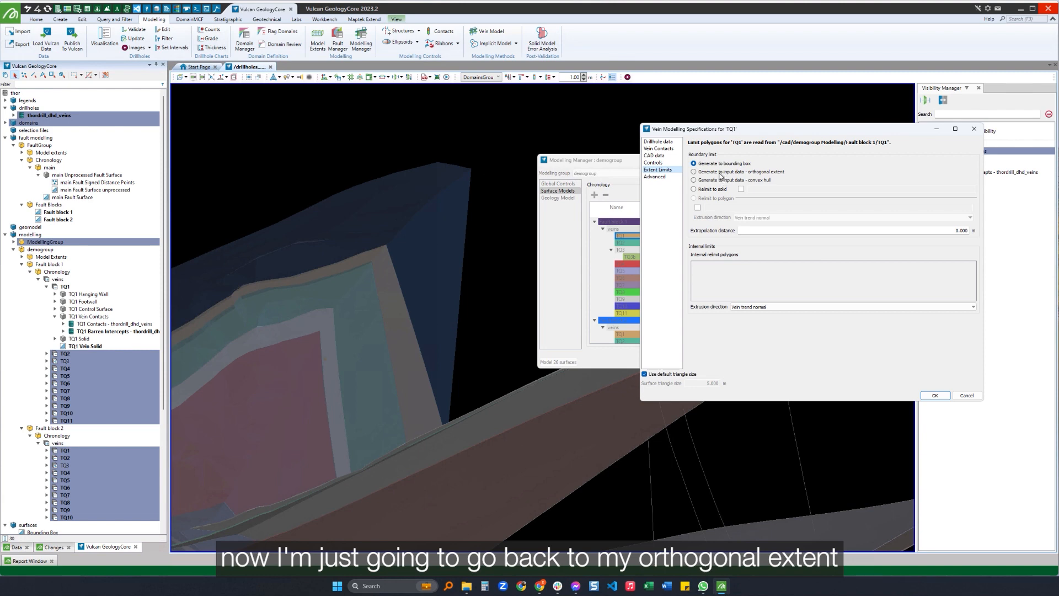
click(720, 172)
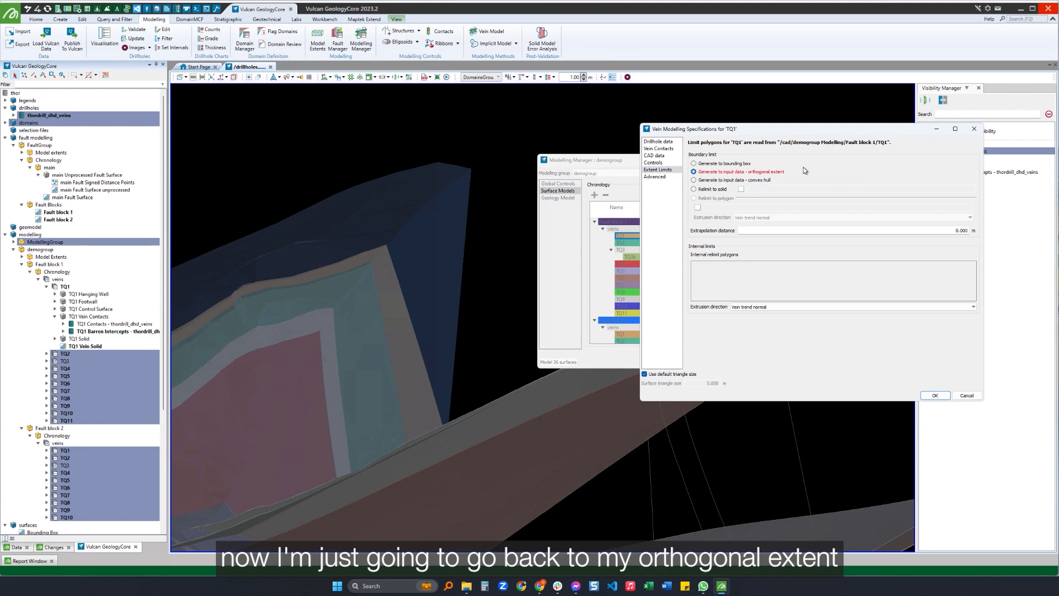
click(908, 230)
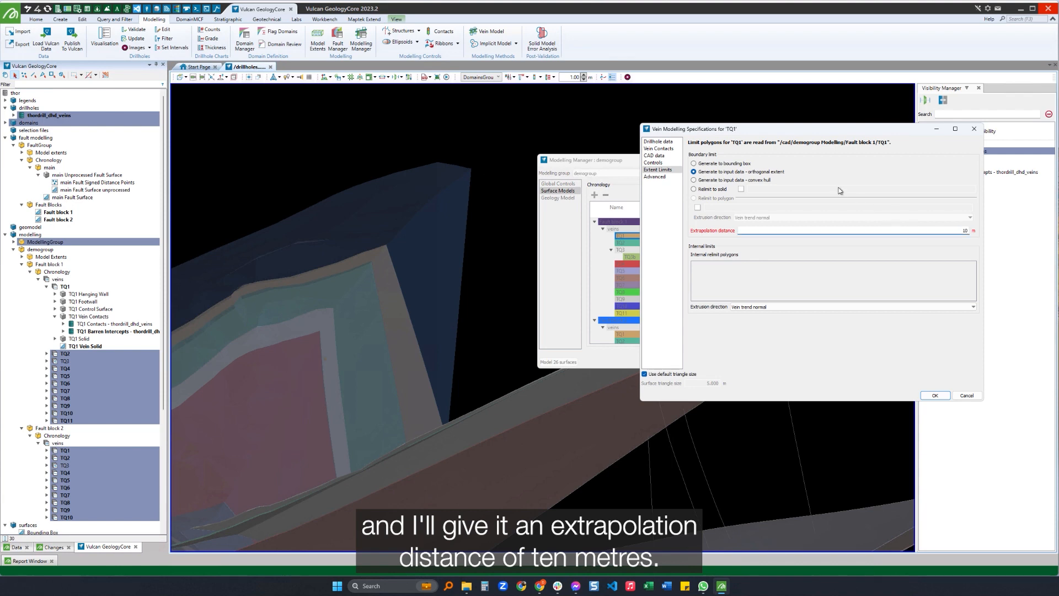
Turn on Pinch out surfaces in TQ1's solid generation controls and accept the vein specifications.
click(652, 164)
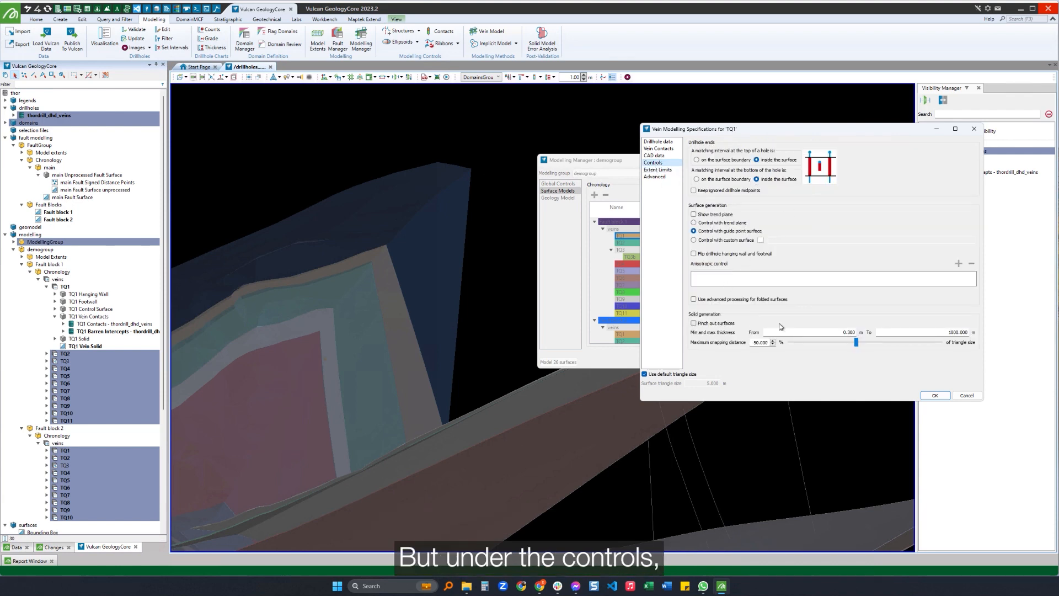
click(694, 323)
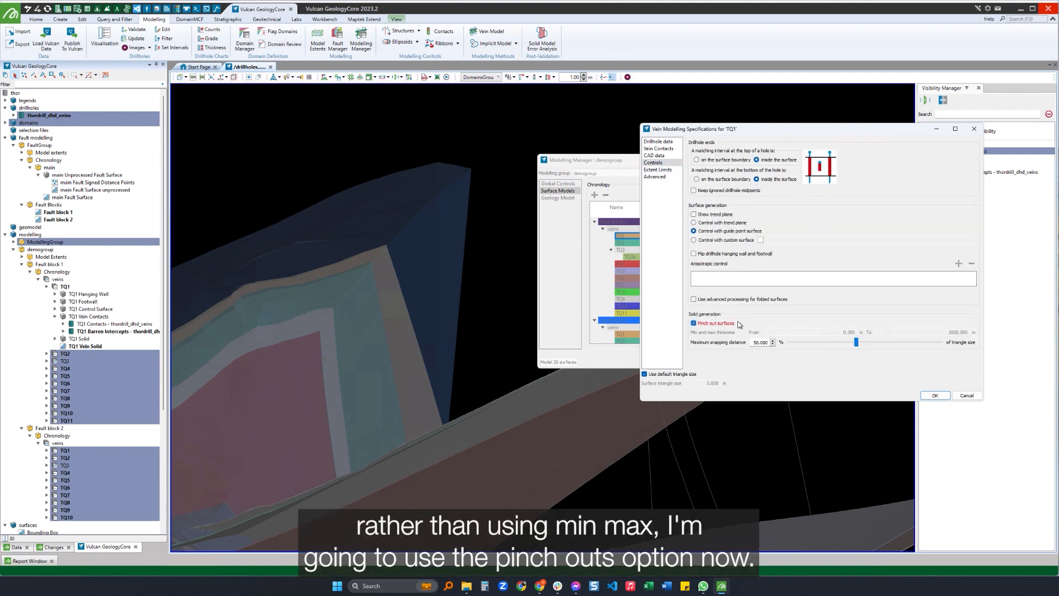
click(934, 395)
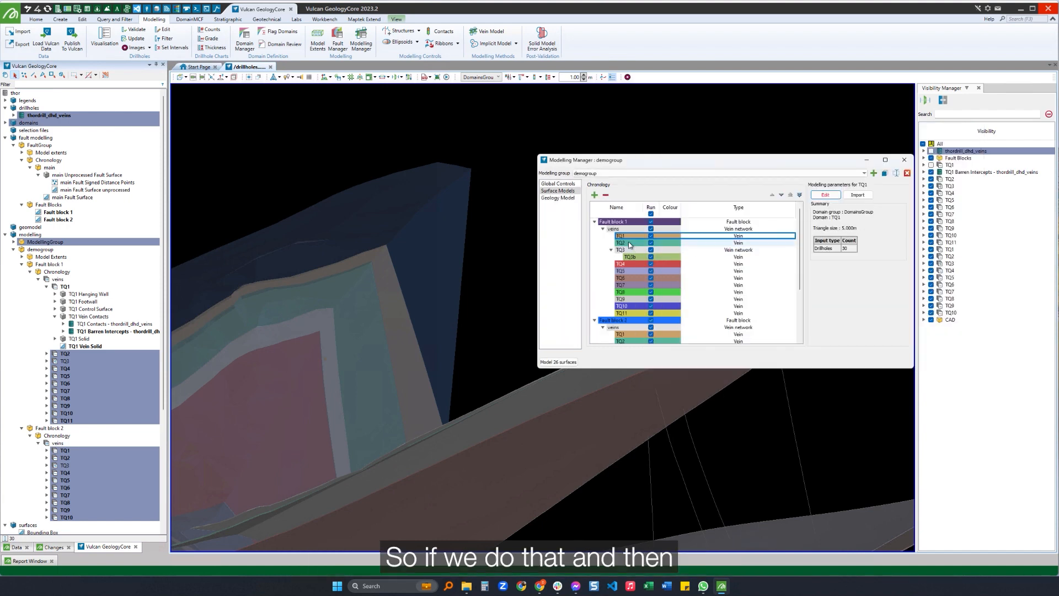
Copy TQ1's modelling parameters to all the other veins in both fault blocks, remodel the surfaces and close the Modelling Manager.
scroll(629, 294, up, 2)
shift+click(626, 339)
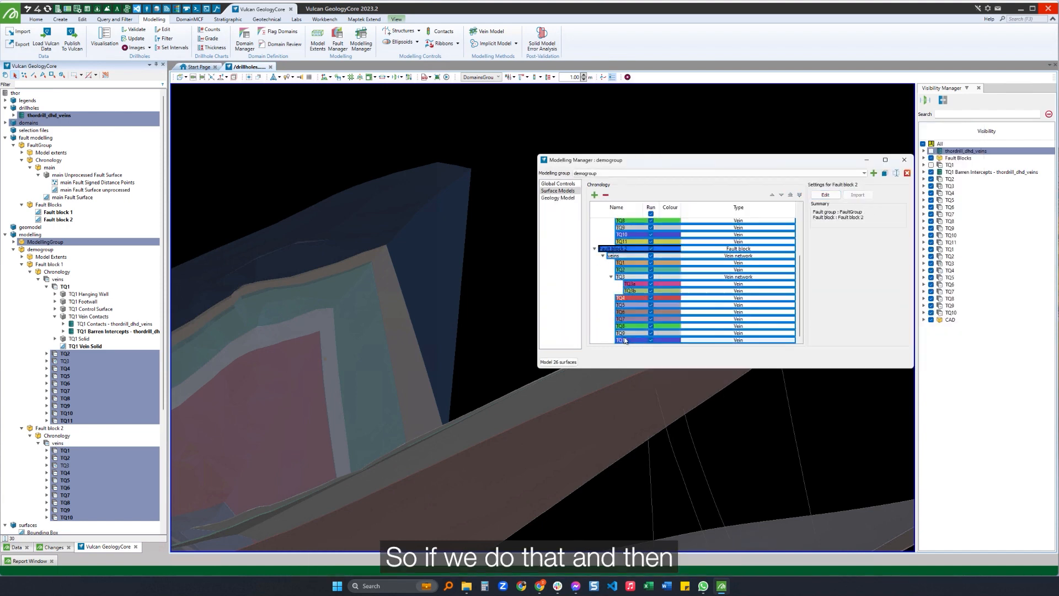
ctrl+click(612, 251)
click(853, 194)
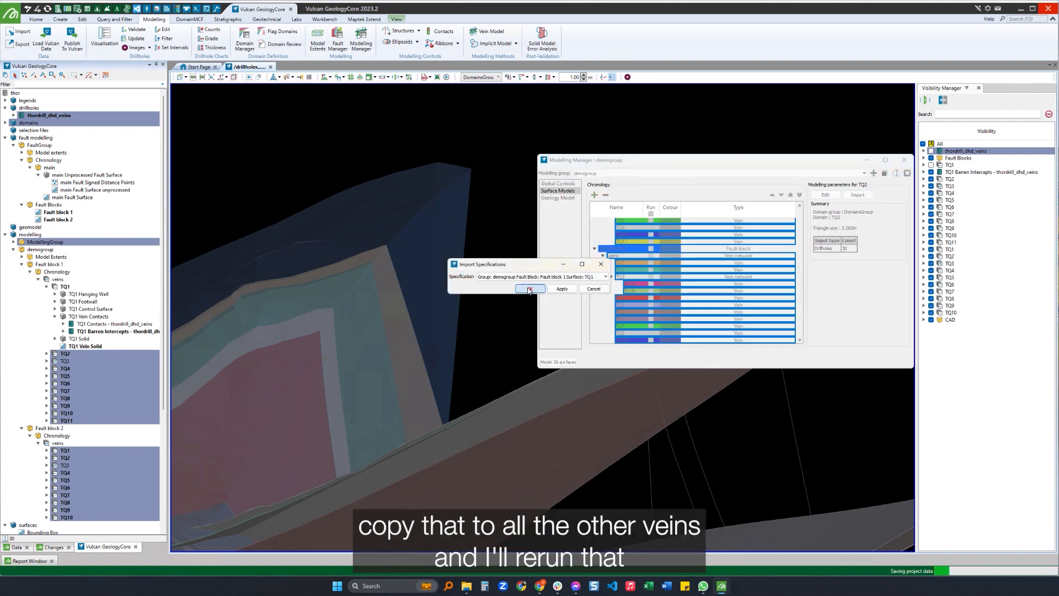
click(558, 362)
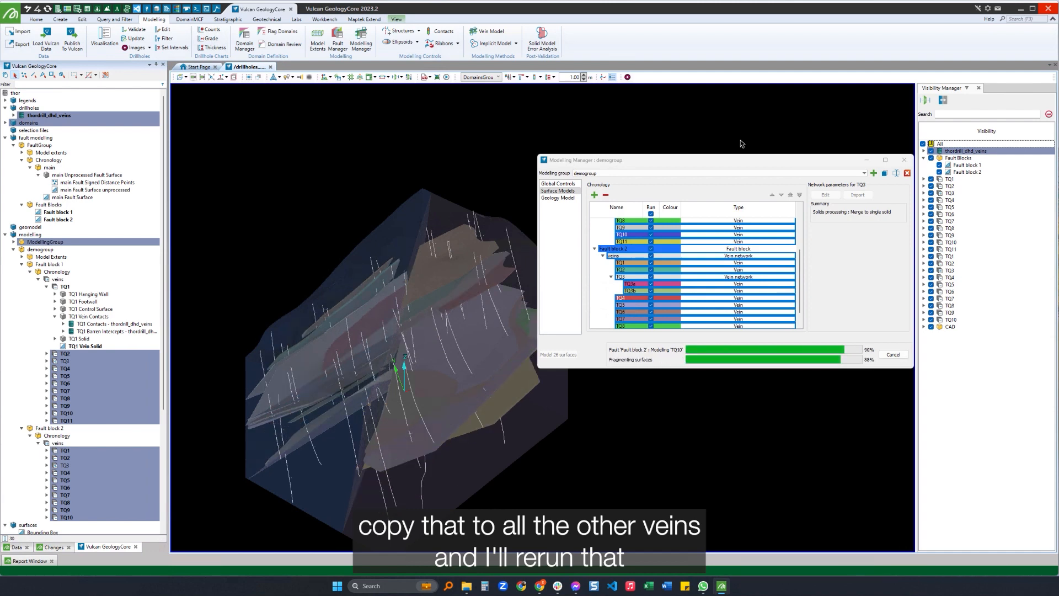
click(903, 159)
Hide the fault blocks and inspect where the remodelled veins pinch out around the drillholes in 3D.
scroll(436, 251, up, 3)
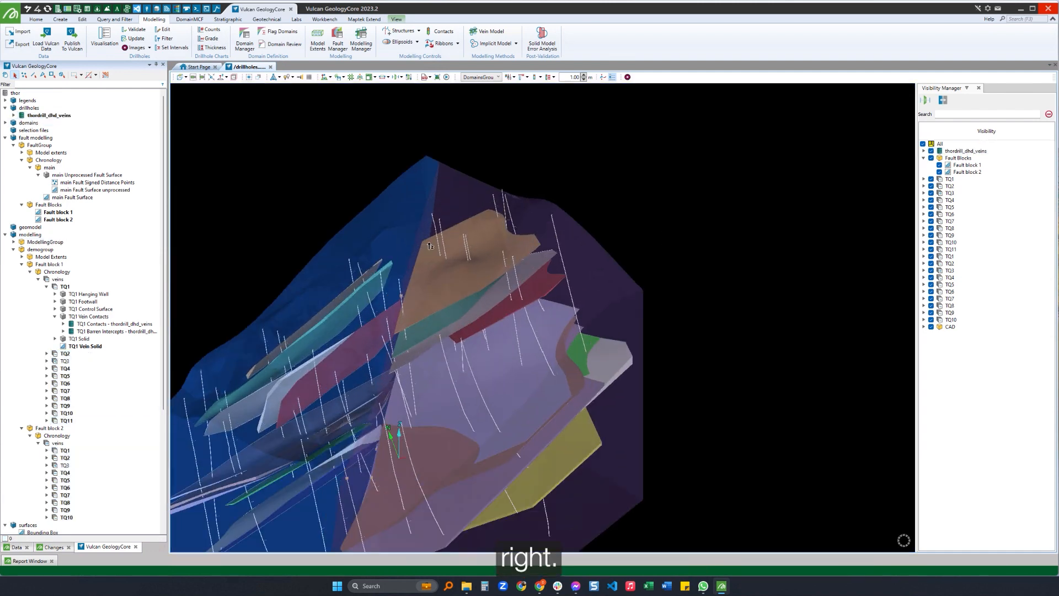
drag(430, 246, 604, 267)
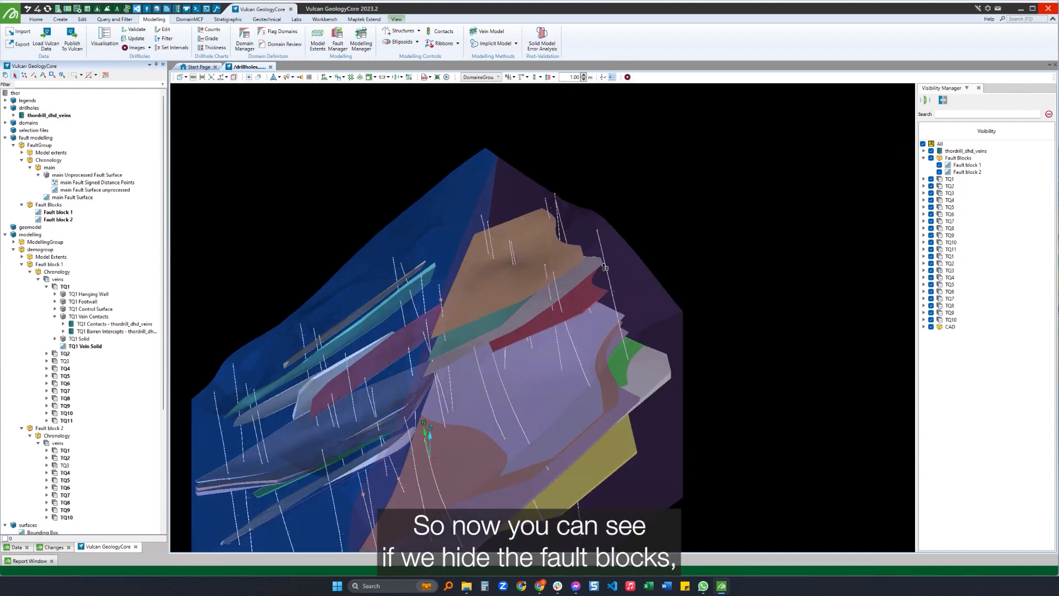
click(932, 159)
drag(553, 305, 588, 250)
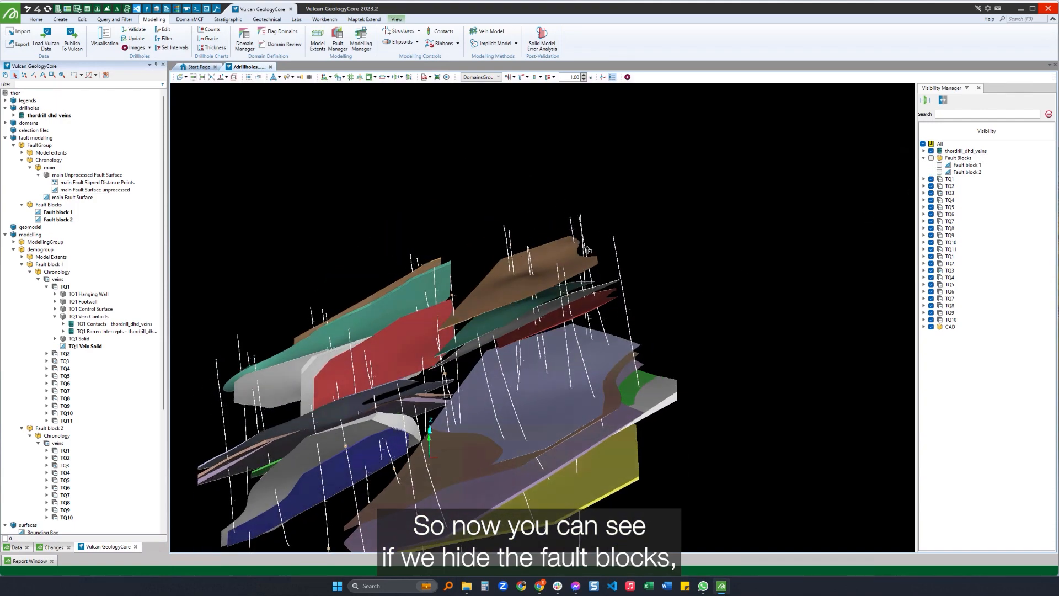
scroll(588, 250, up, 5)
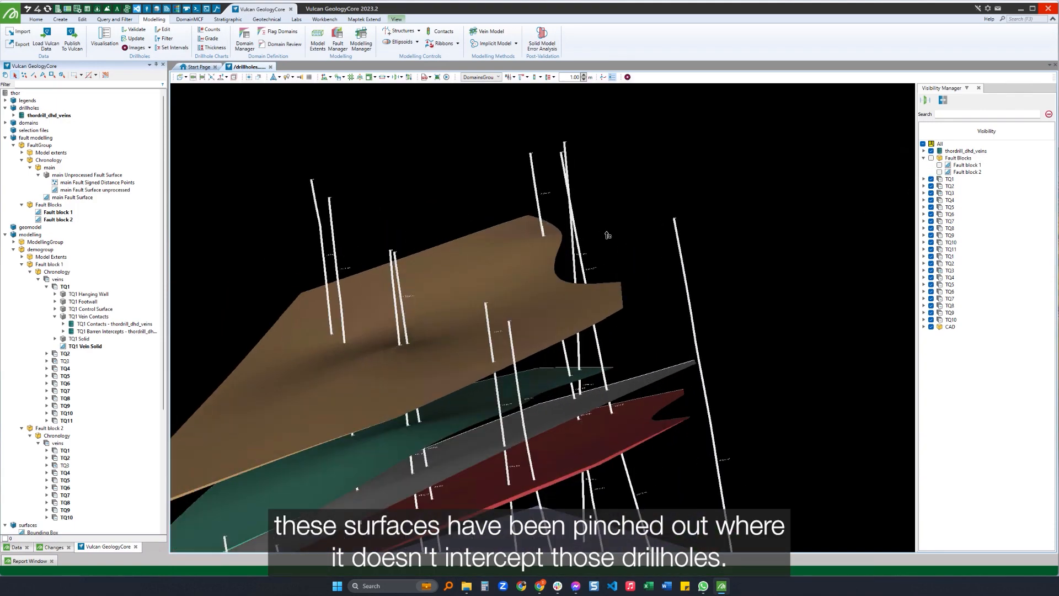
drag(598, 298, 723, 472)
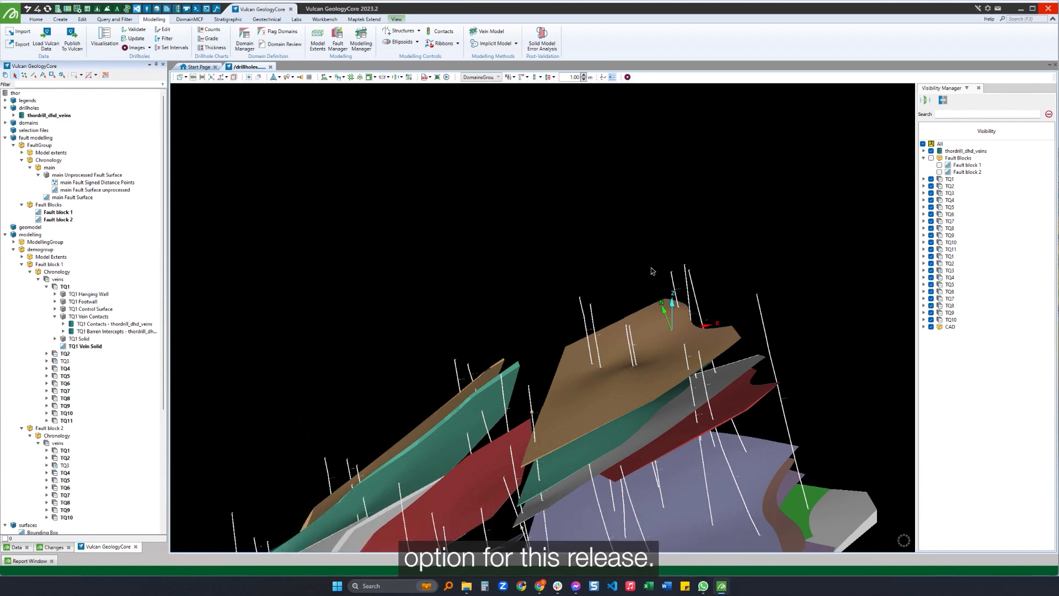
scroll(656, 256, down, 3)
drag(625, 318, 598, 342)
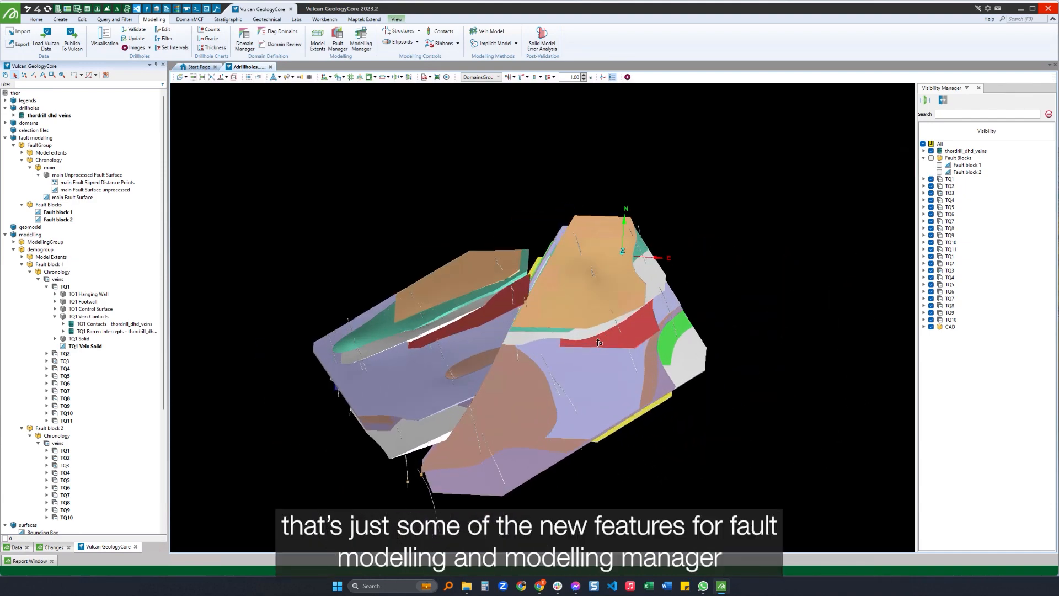